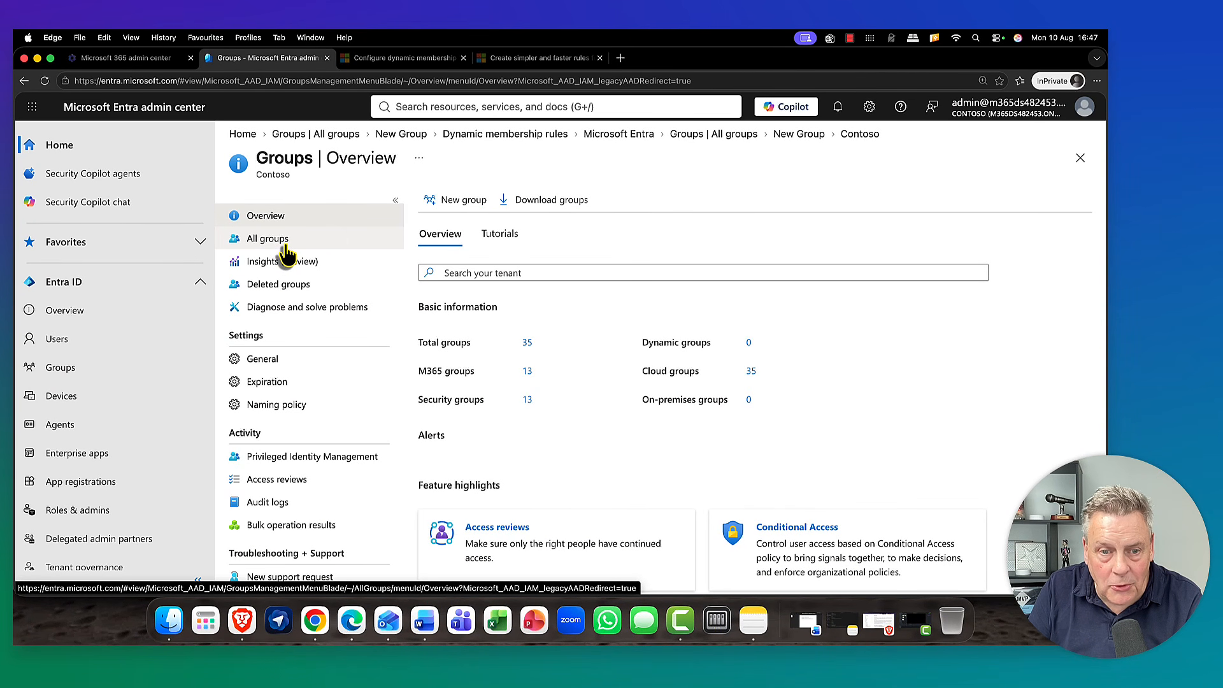
- Start a new group from the groups section and set its group type to Security
left_click(287, 246)
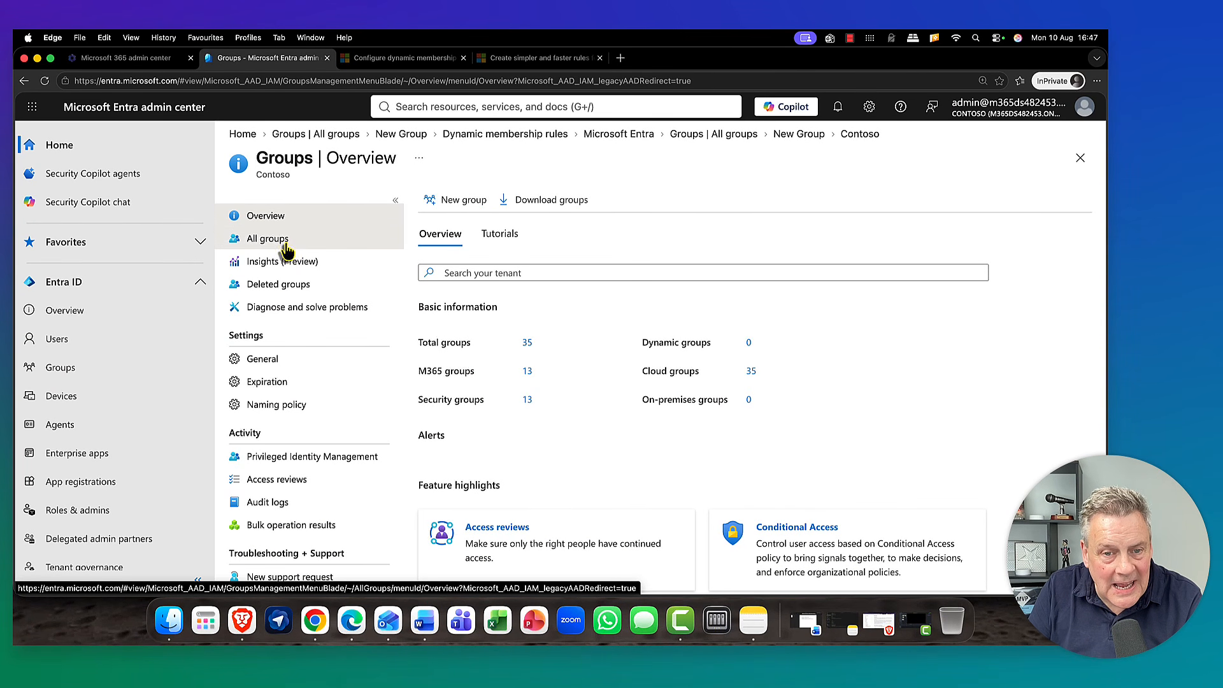
left_click(472, 203)
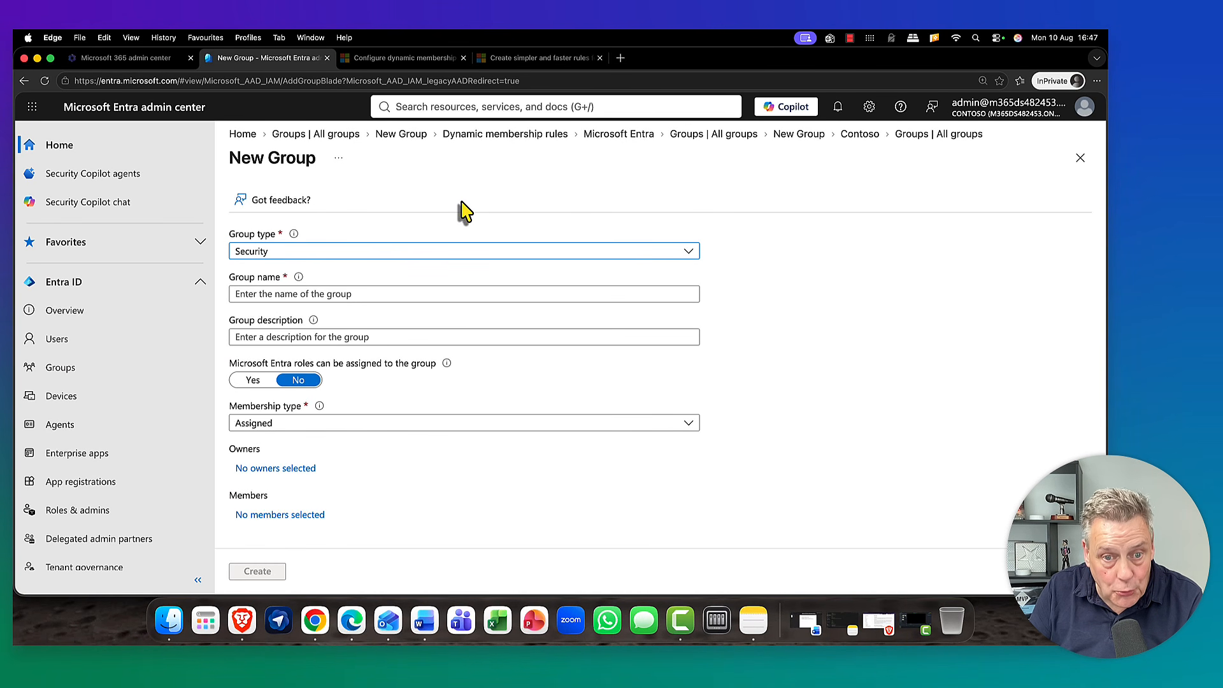
left_click(306, 255)
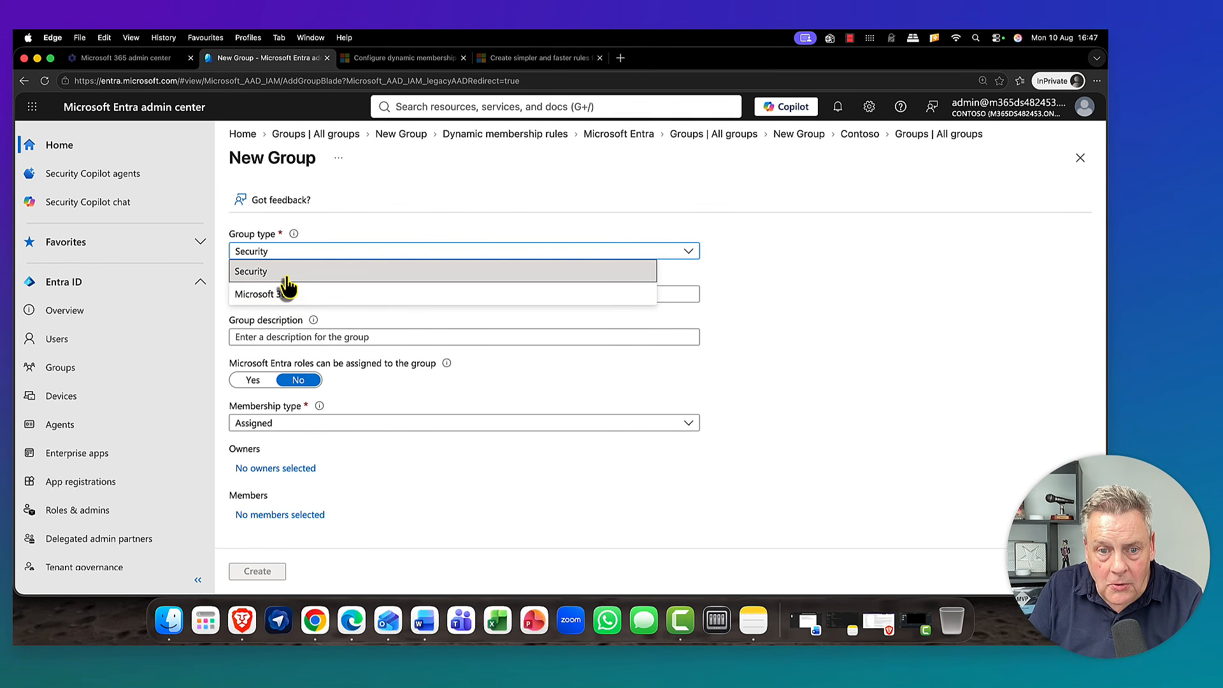
left_click(287, 274)
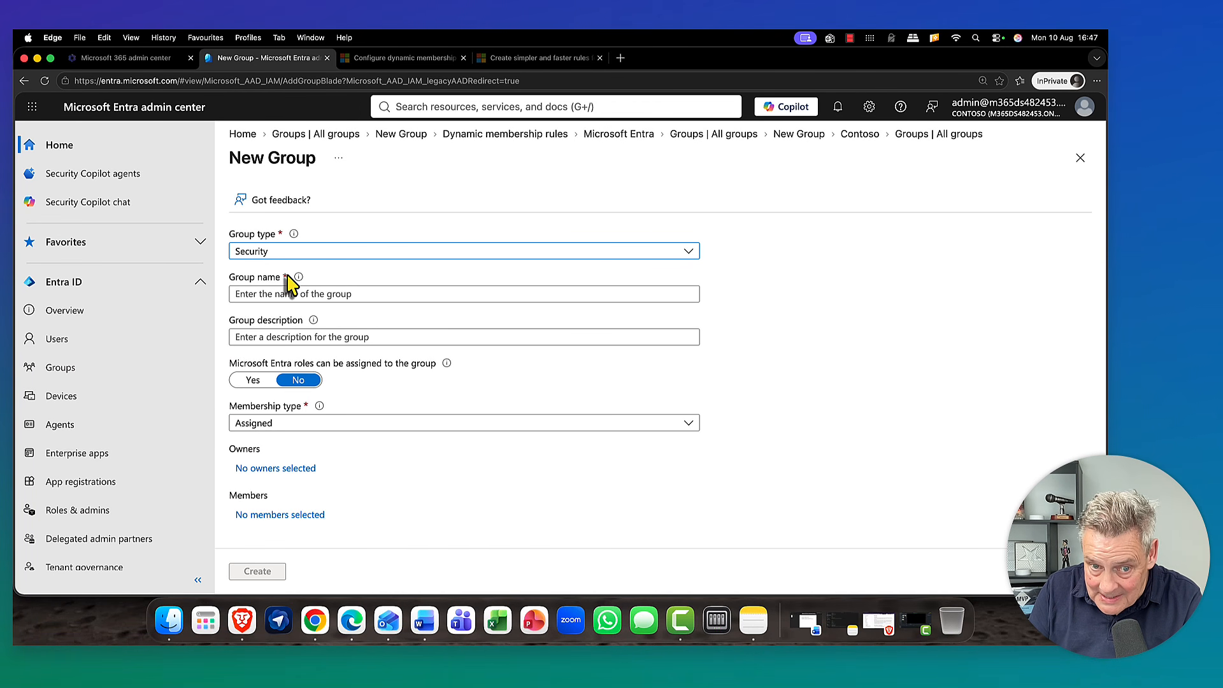
- Name the new group Oslo IP Support
left_click(286, 294)
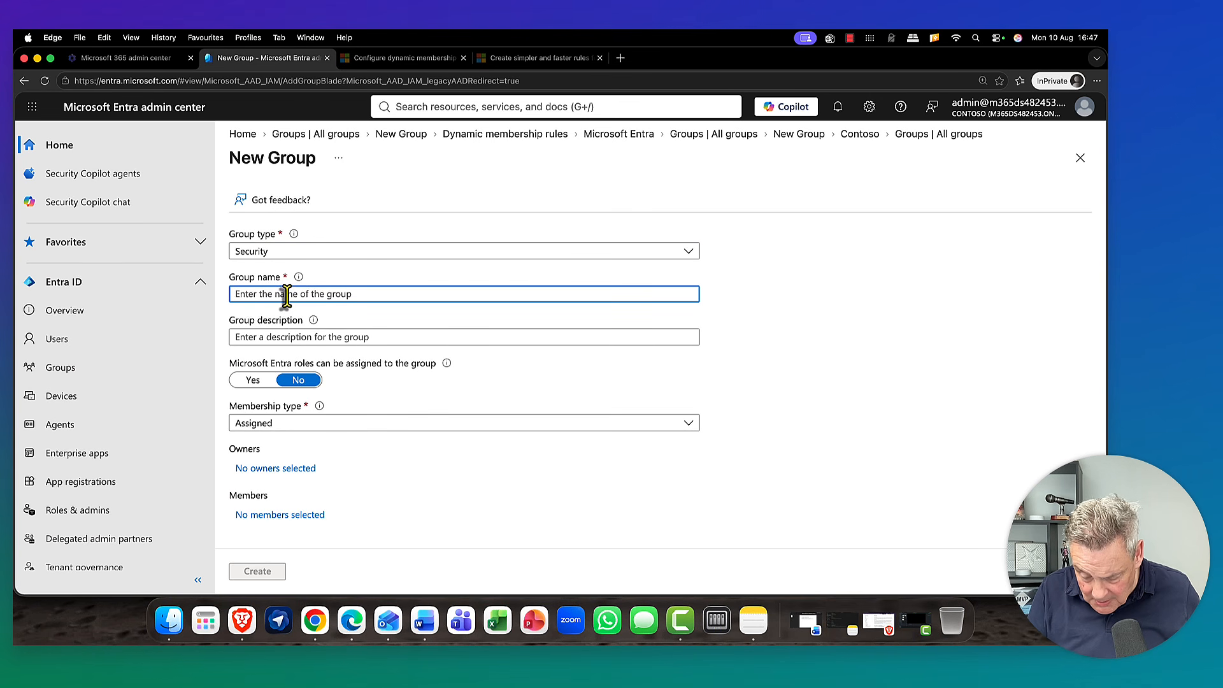
type("Oslo ")
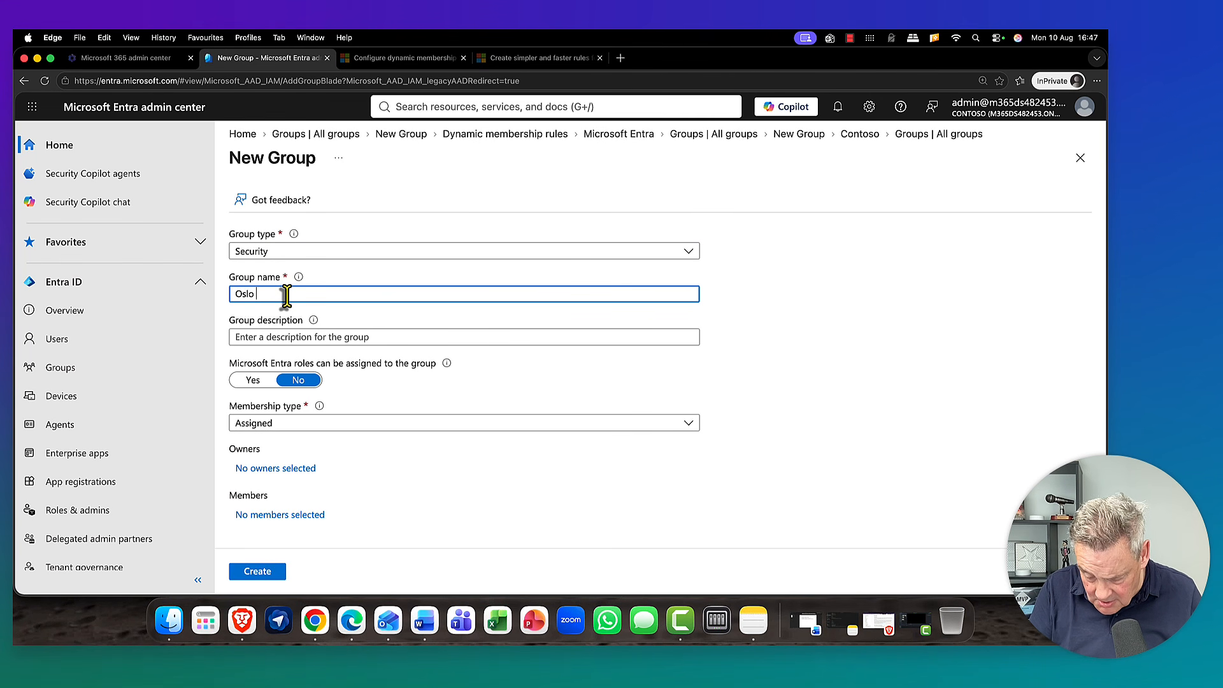
type("IP Supp")
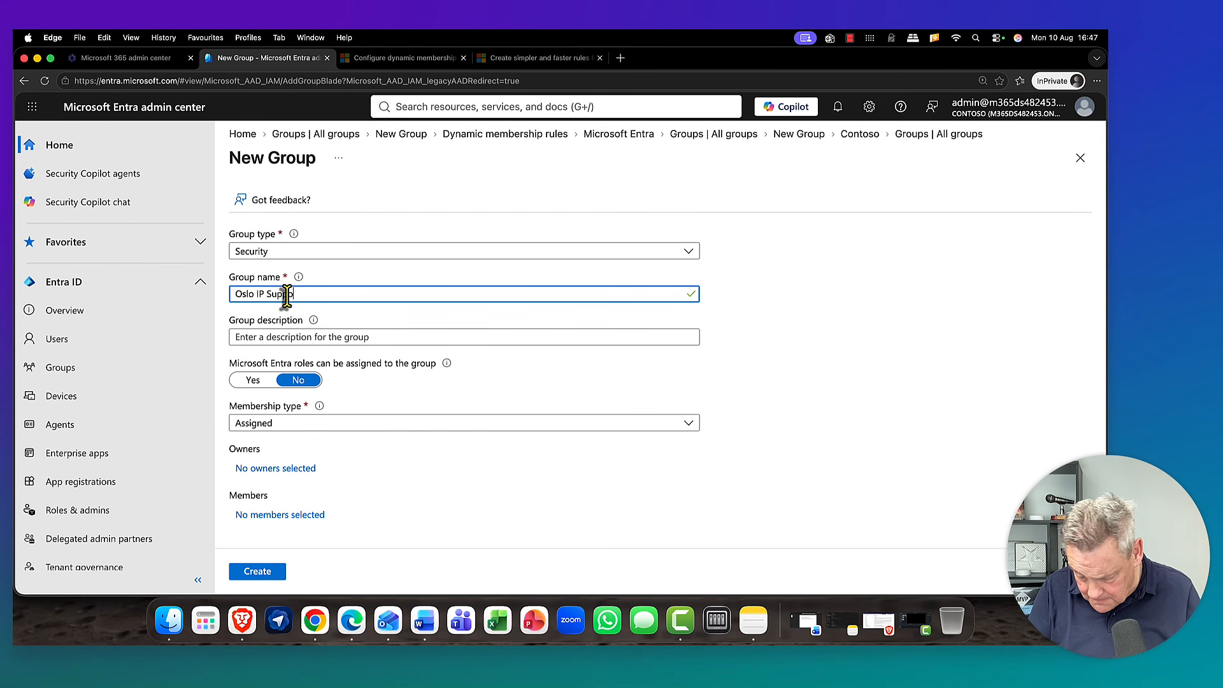
type("ort")
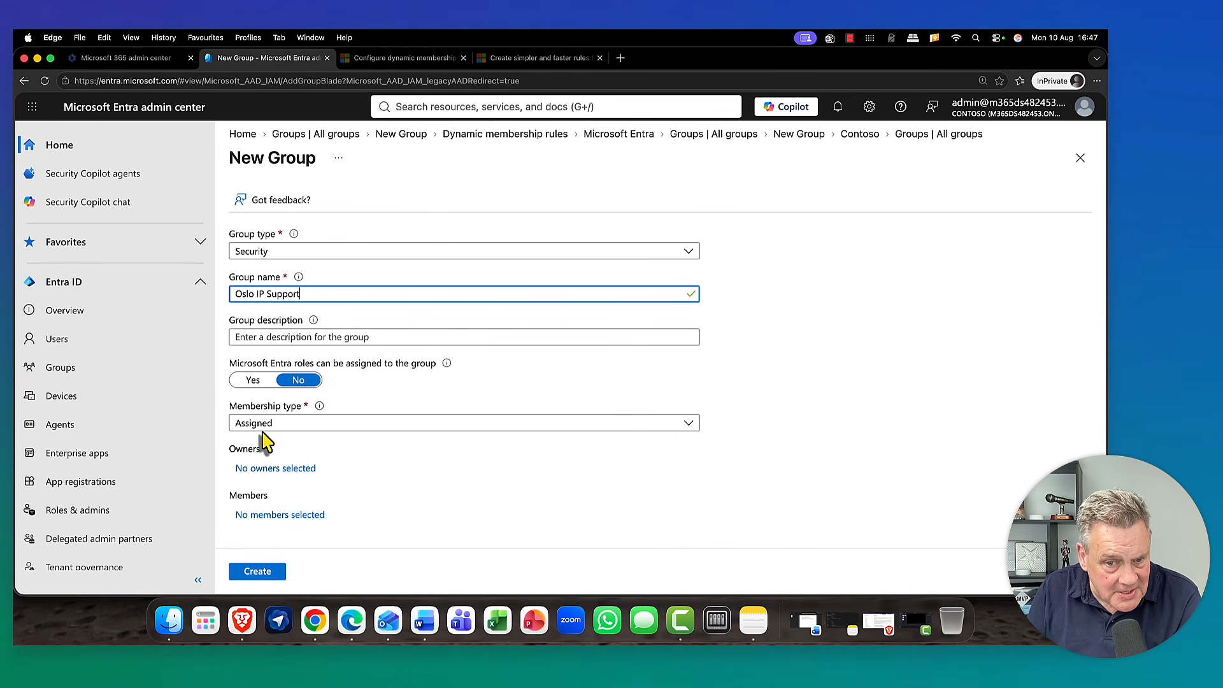
- Check how members are picked manually with the Assigned membership type, and close the picker without adding anyone
left_click(290, 427)
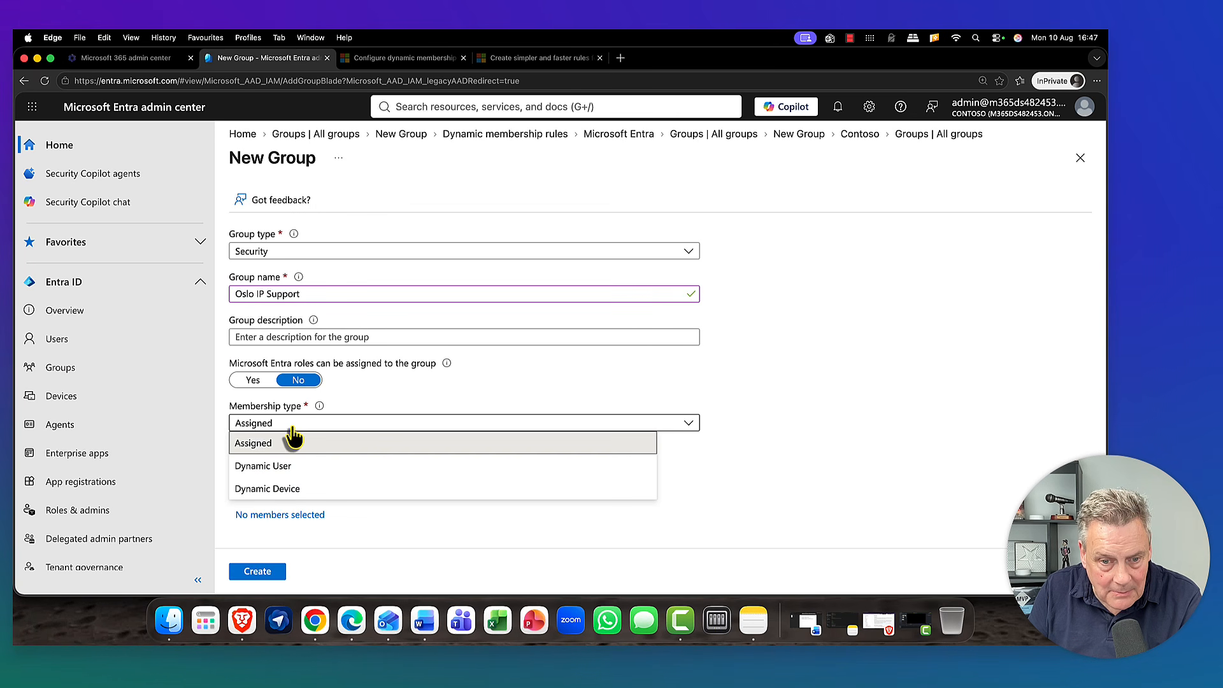
left_click(264, 446)
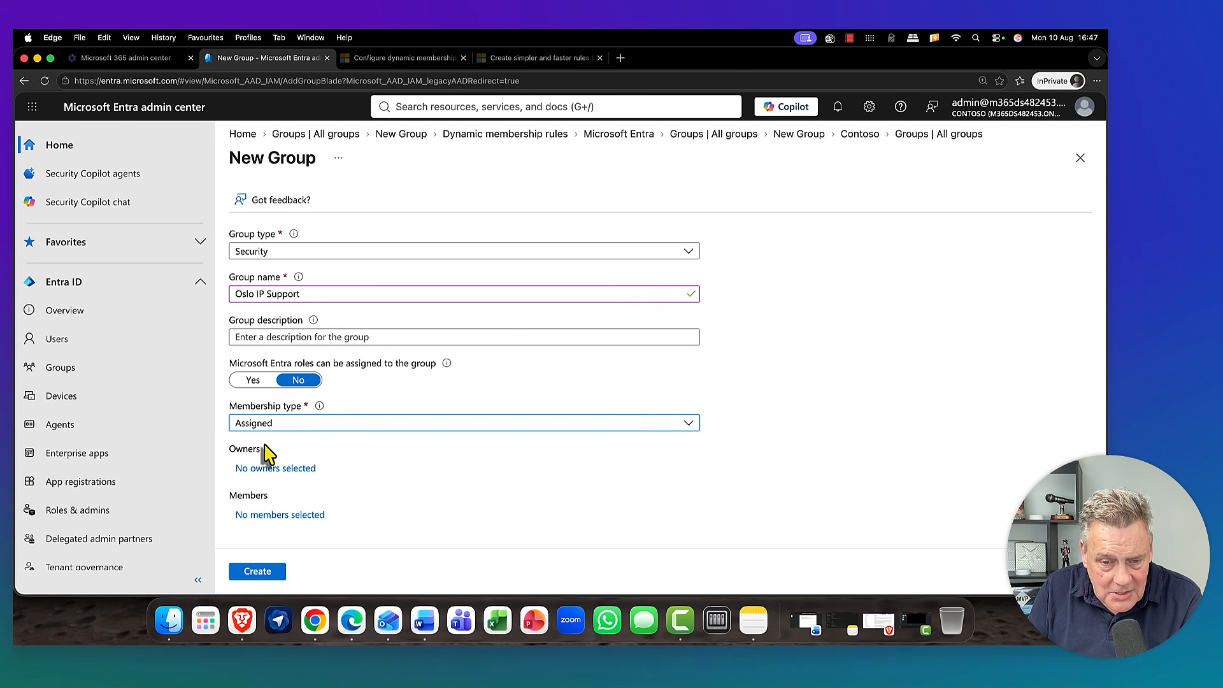
left_click(258, 516)
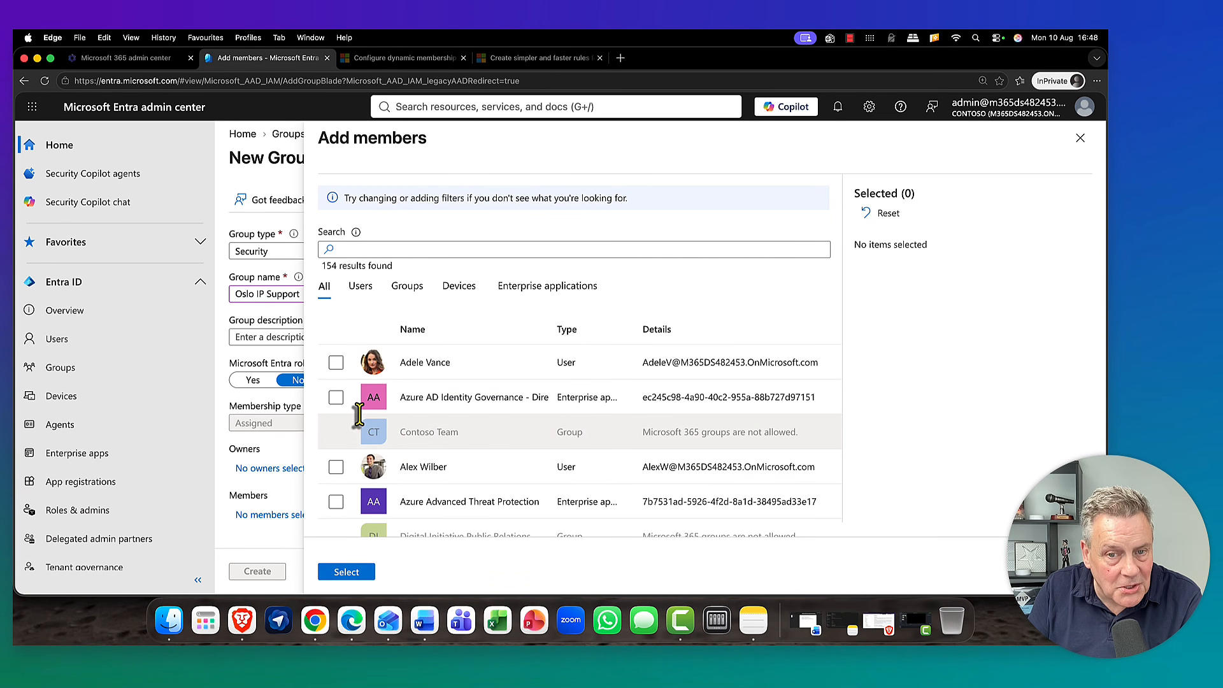
left_click(1080, 138)
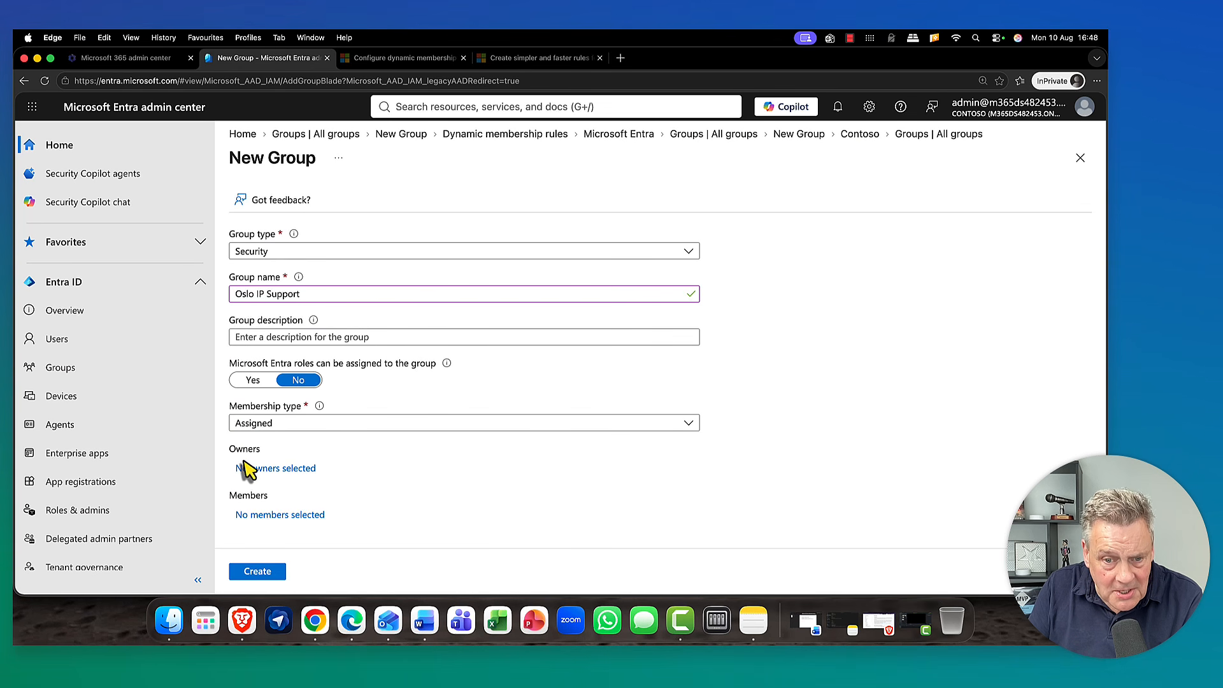
- Set the group's membership type to Dynamic User and add MOD Administrator as its owner
left_click(289, 425)
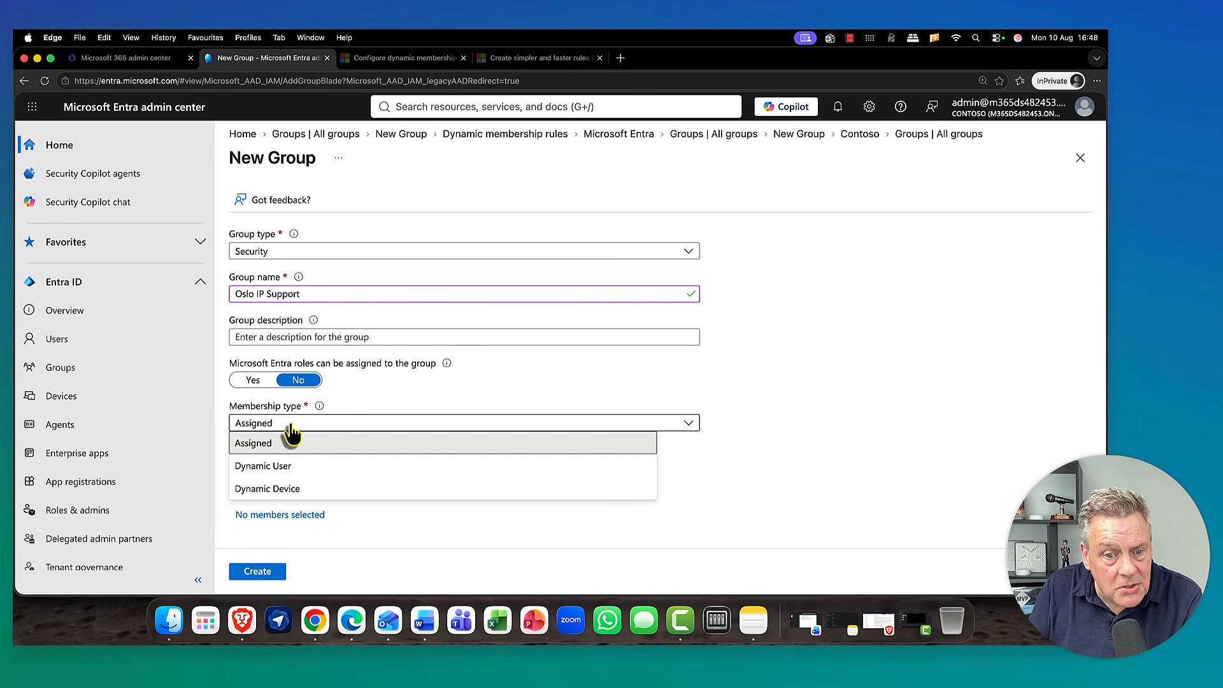
left_click(286, 469)
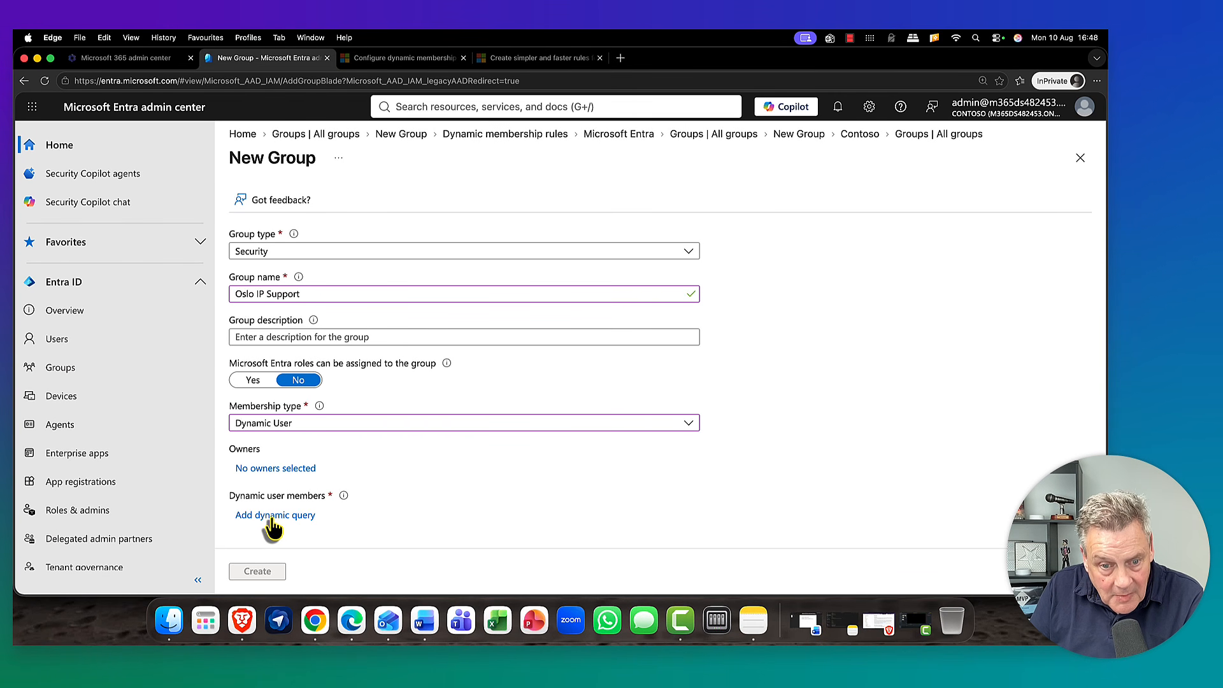
left_click(274, 470)
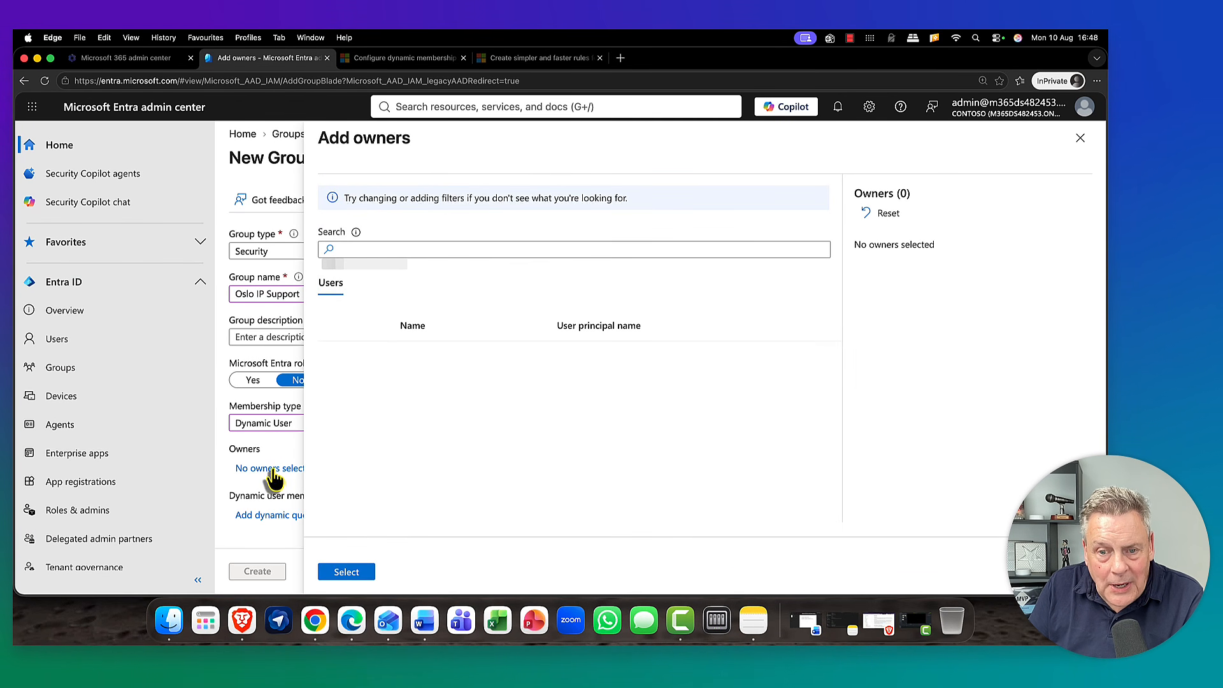
left_click(488, 249)
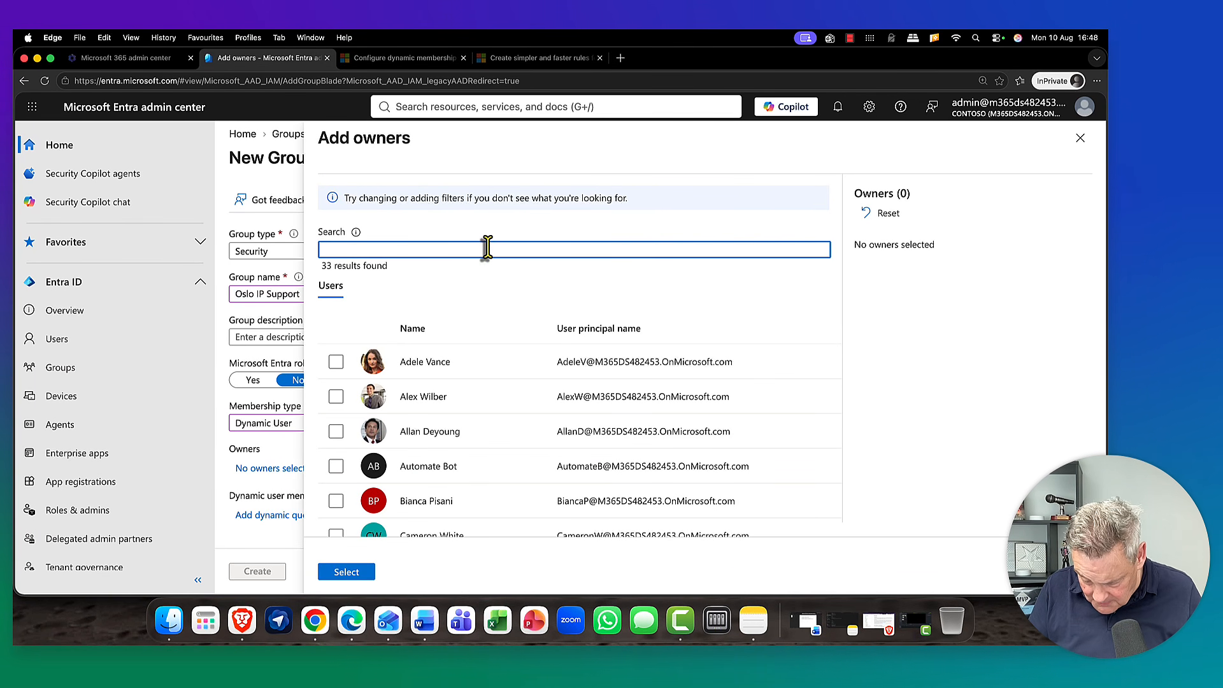
type("mod")
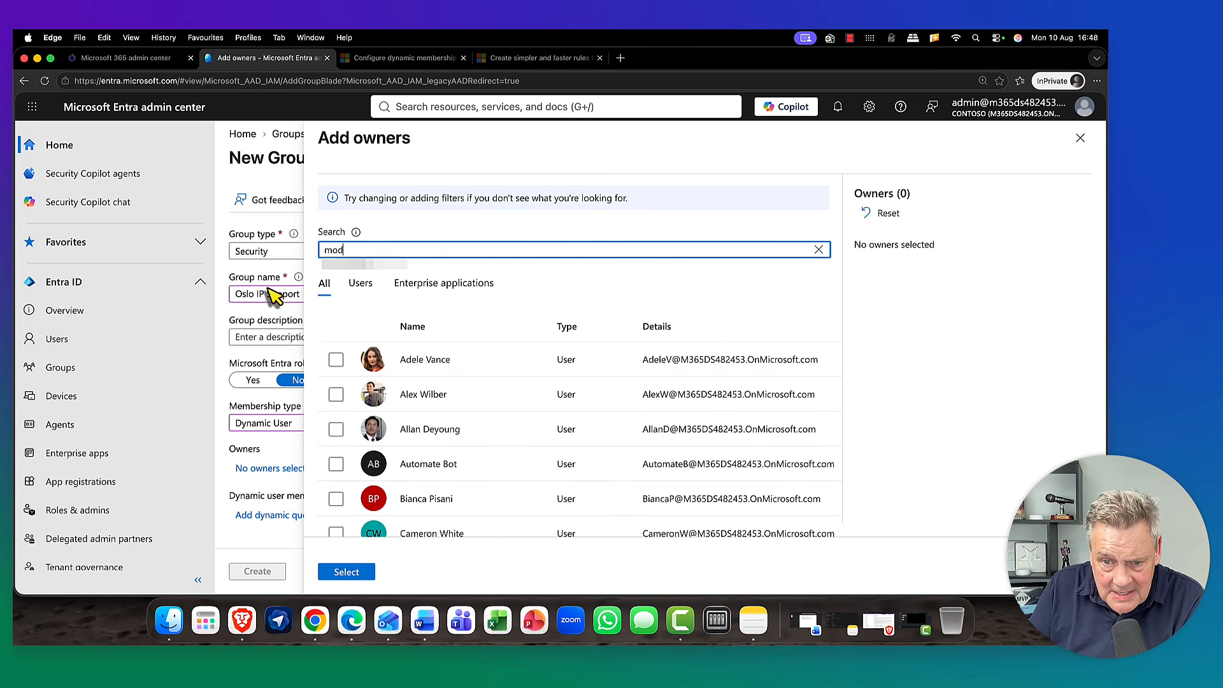
left_click(337, 363)
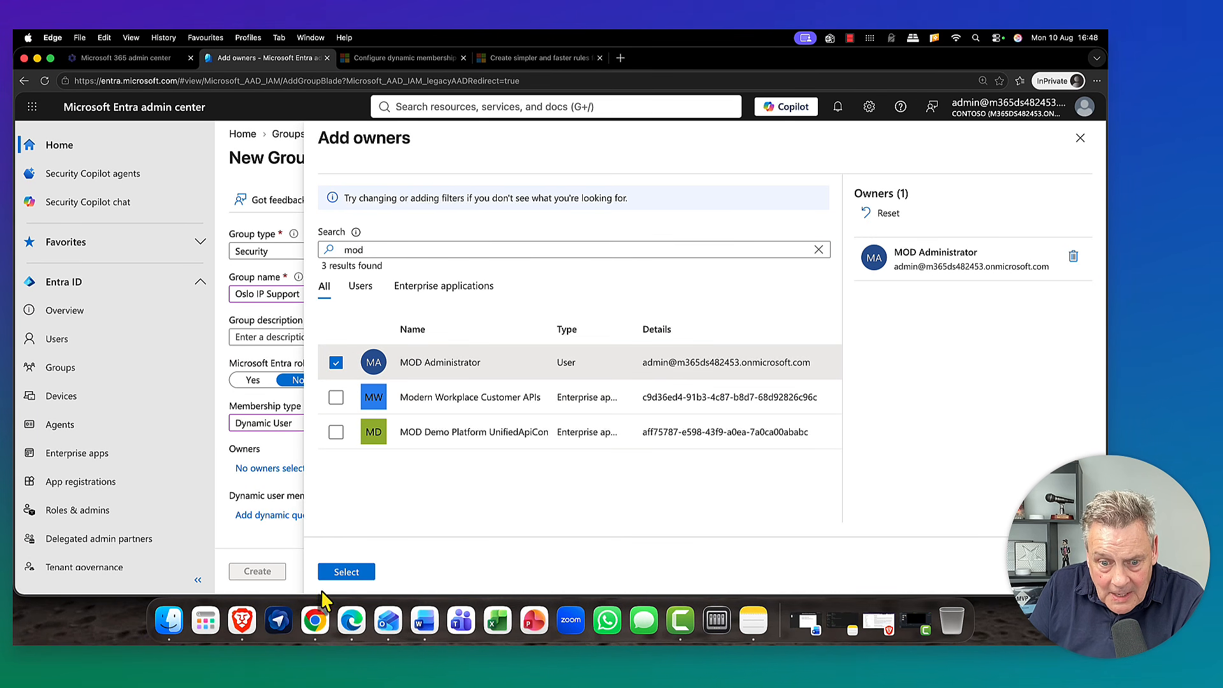
left_click(347, 572)
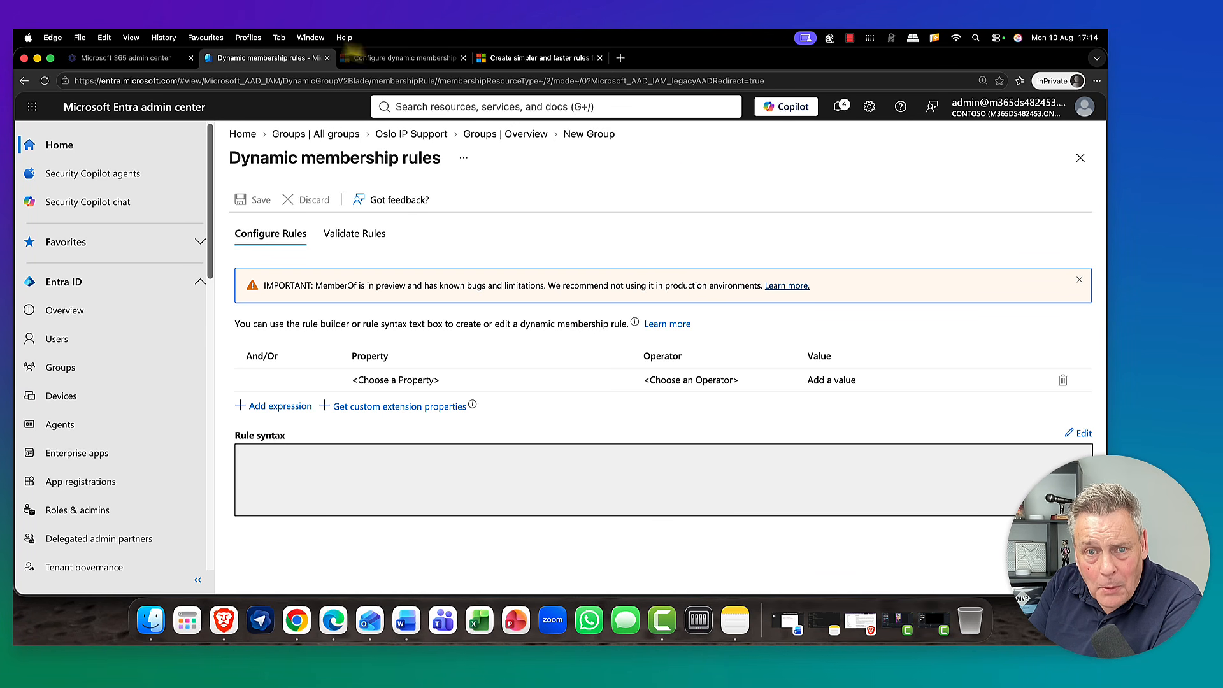
- Glance at the memberOf documentation article and examine the operators offered for a dynamic membership rule expression
left_click(410, 61)
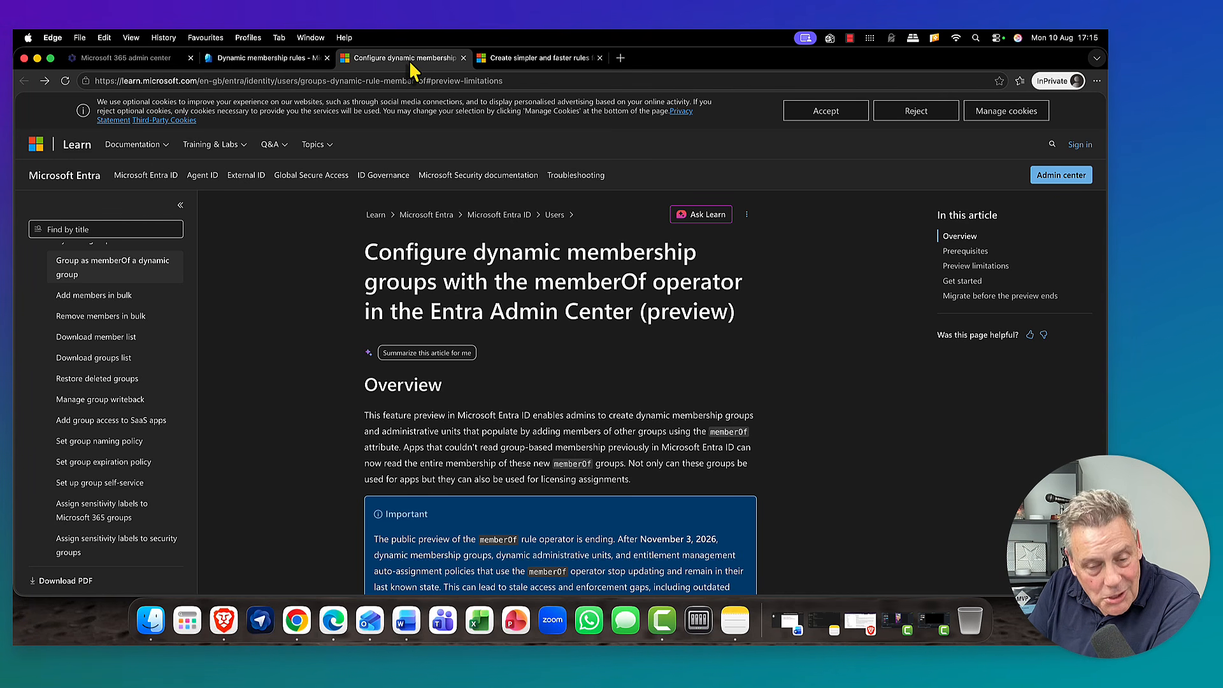
left_click(273, 61)
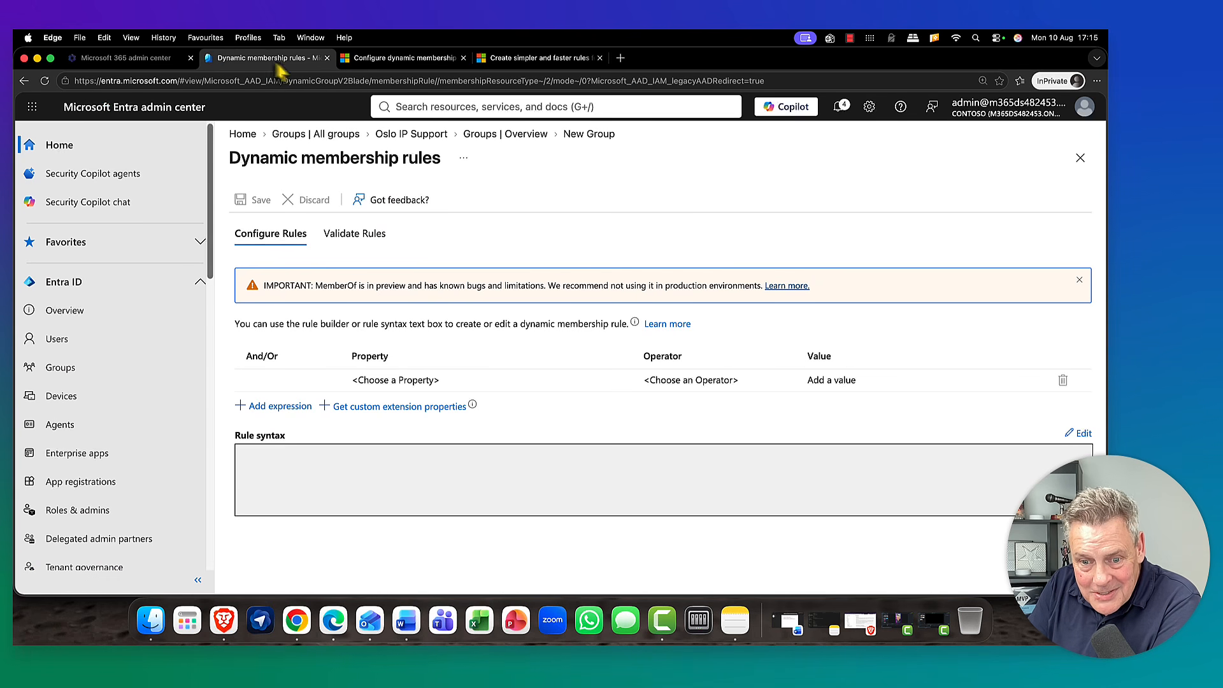
left_click(480, 386)
left_click(737, 387)
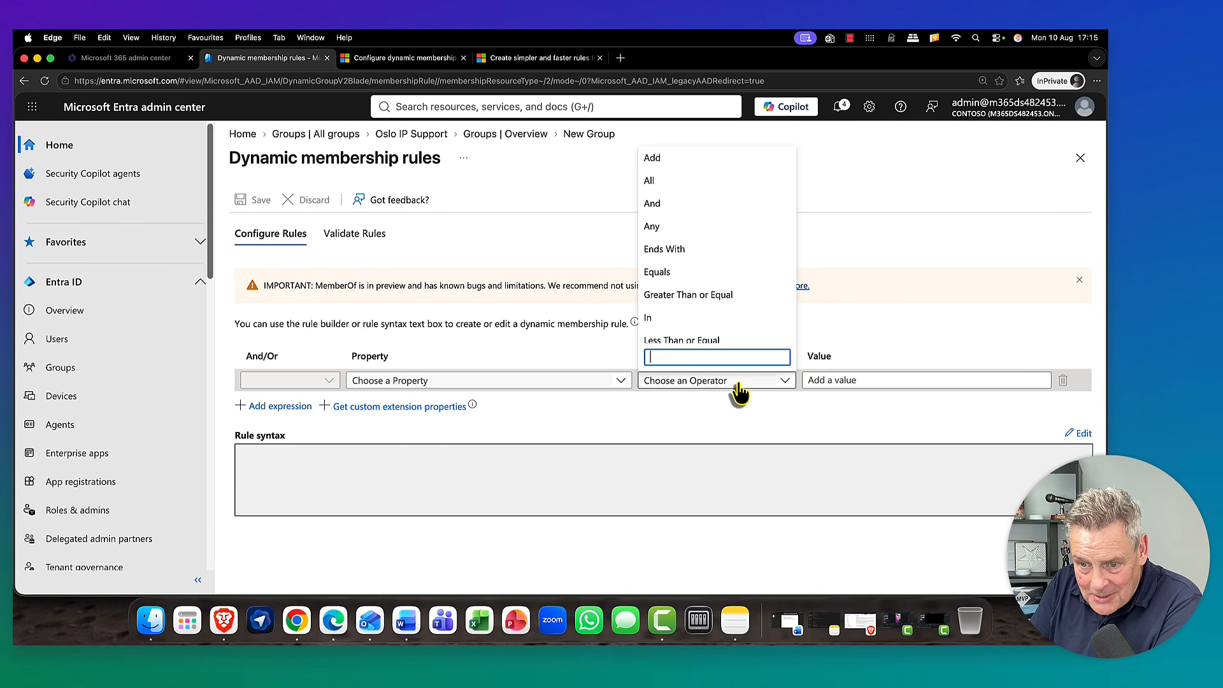
scroll(688, 230, "down", 5)
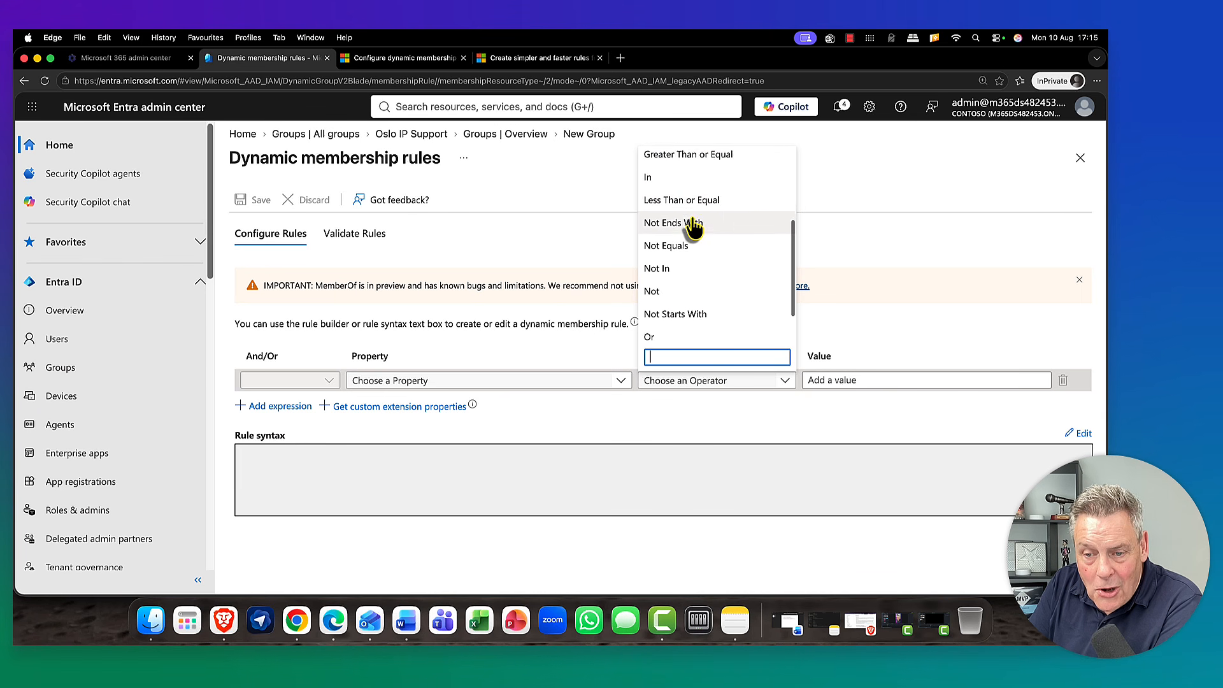
scroll(694, 241, "up", 5)
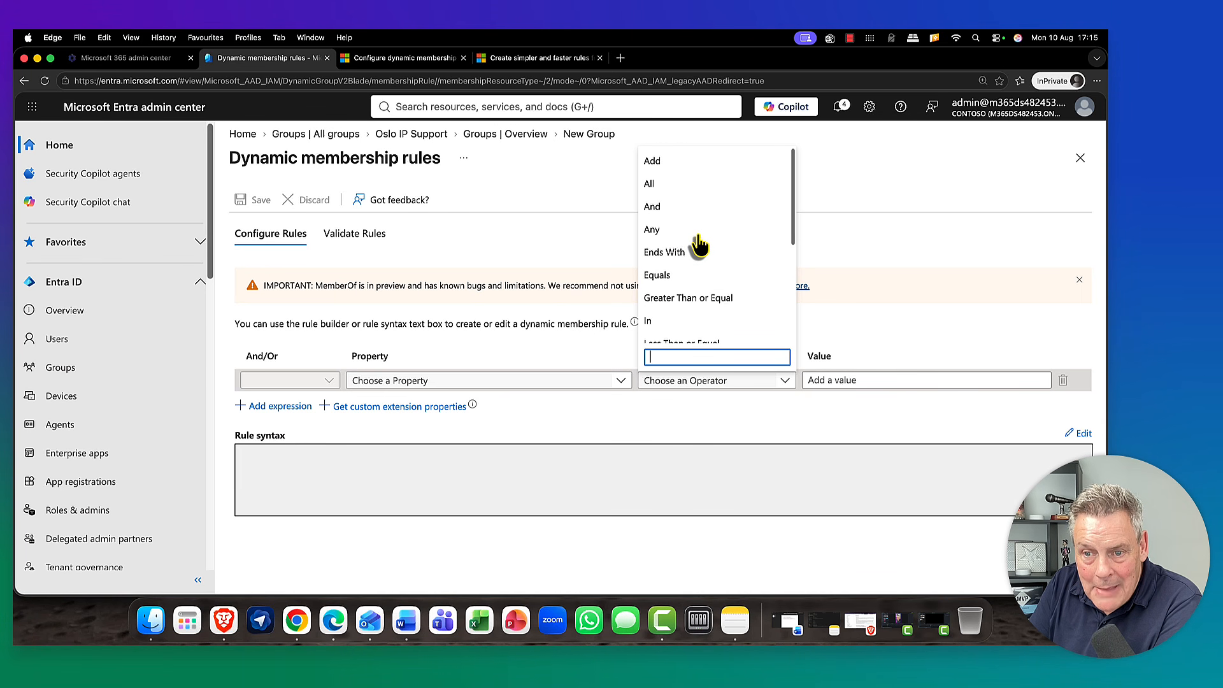
left_click(898, 212)
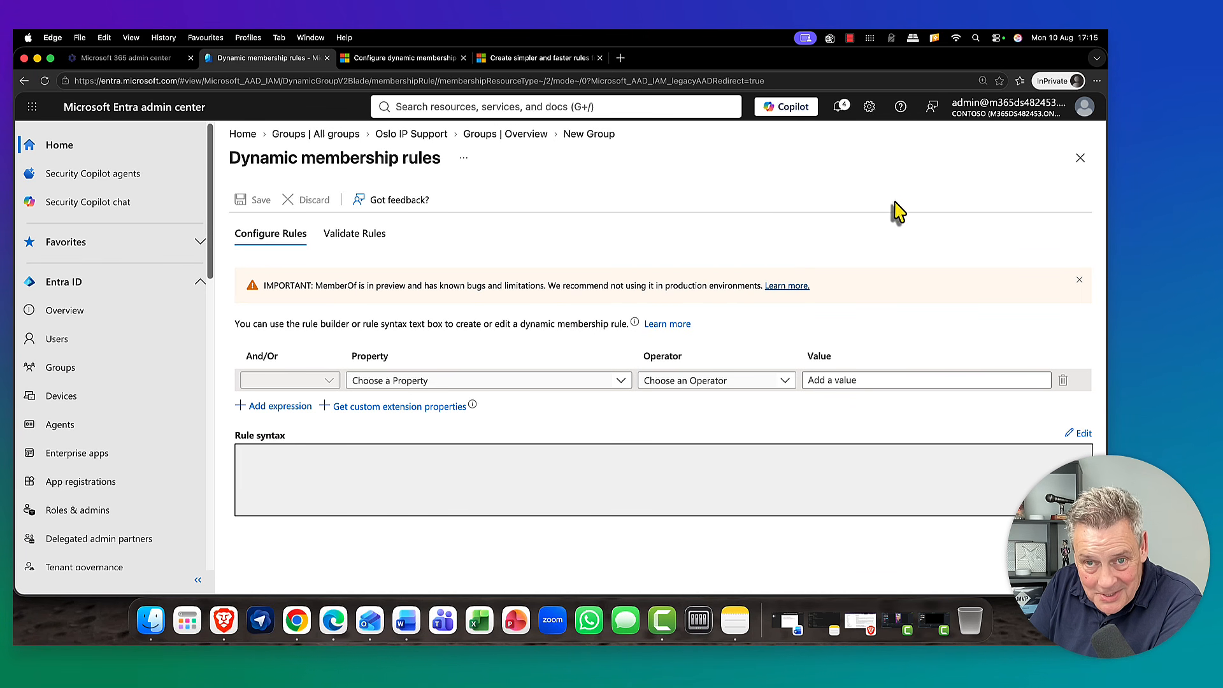
- Read the memberOf article's migration section and its rule example for multiple source groups, comparing it with the rule builder
left_click(408, 58)
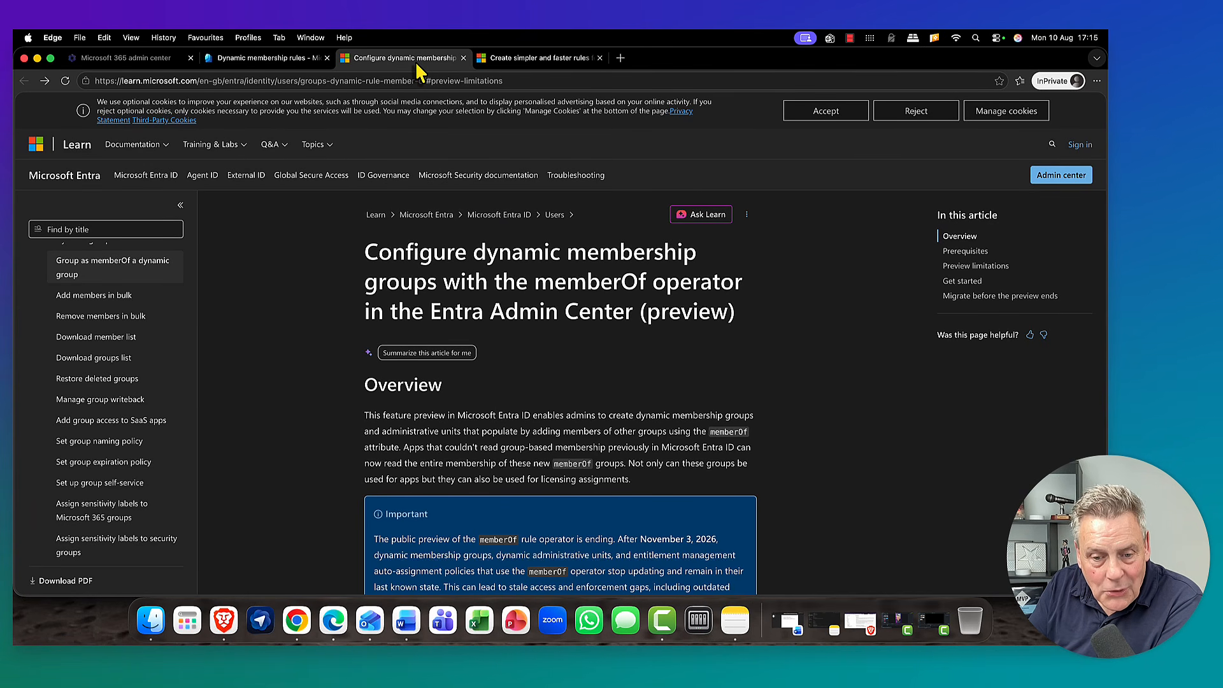
scroll(407, 328, "down", 10)
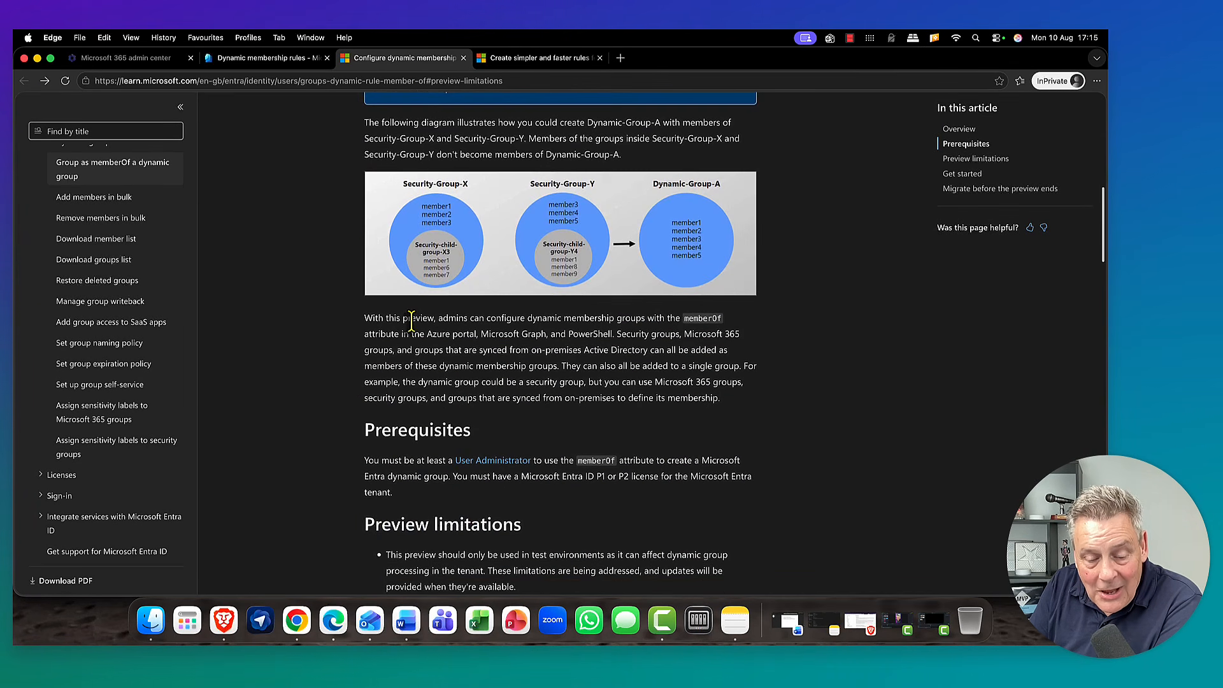
scroll(411, 322, "down", 15)
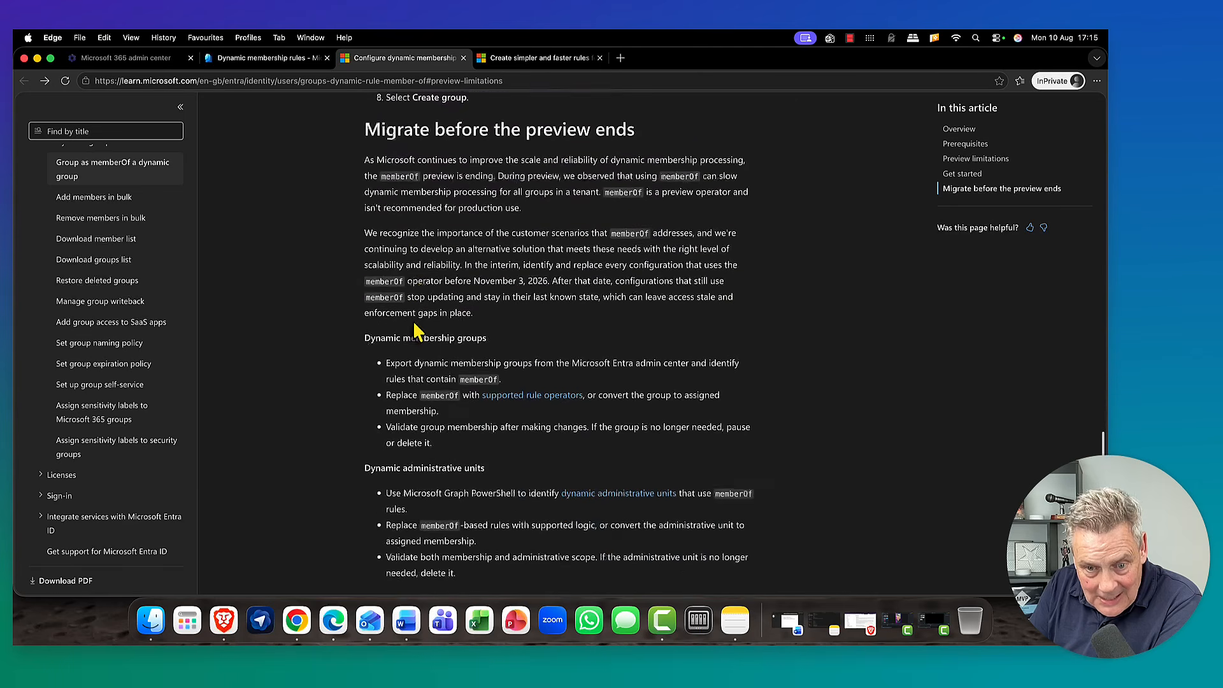
scroll(414, 328, "up", 2)
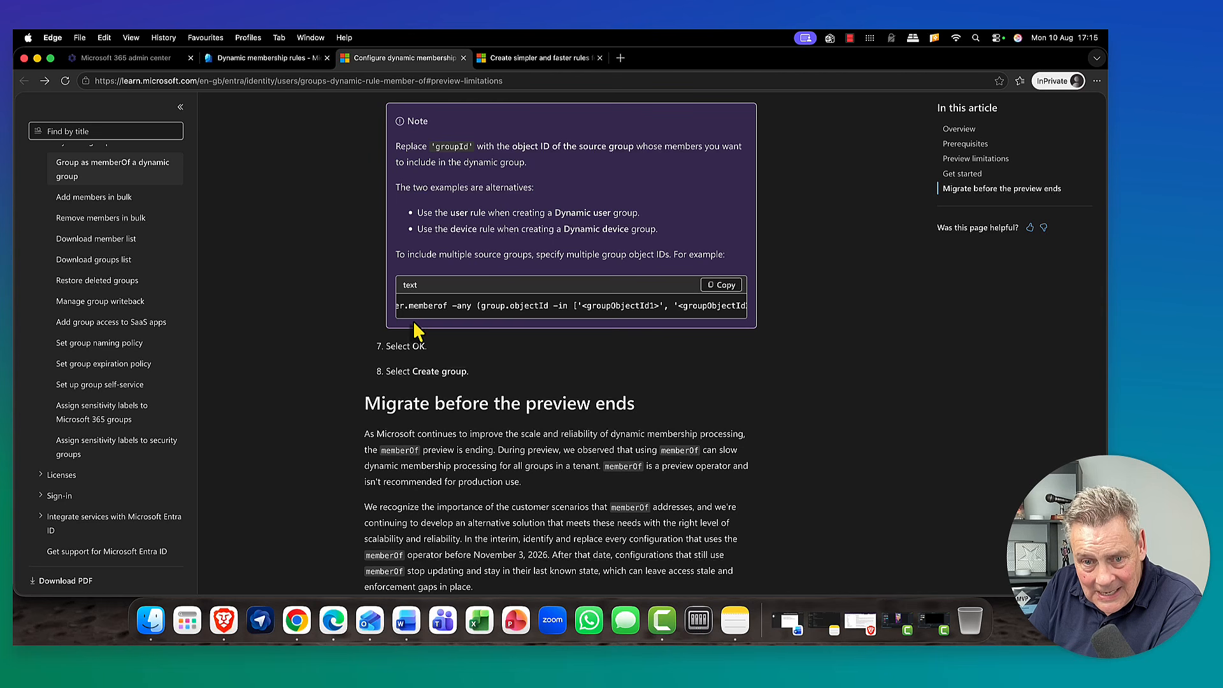
scroll(415, 311, "left", 2)
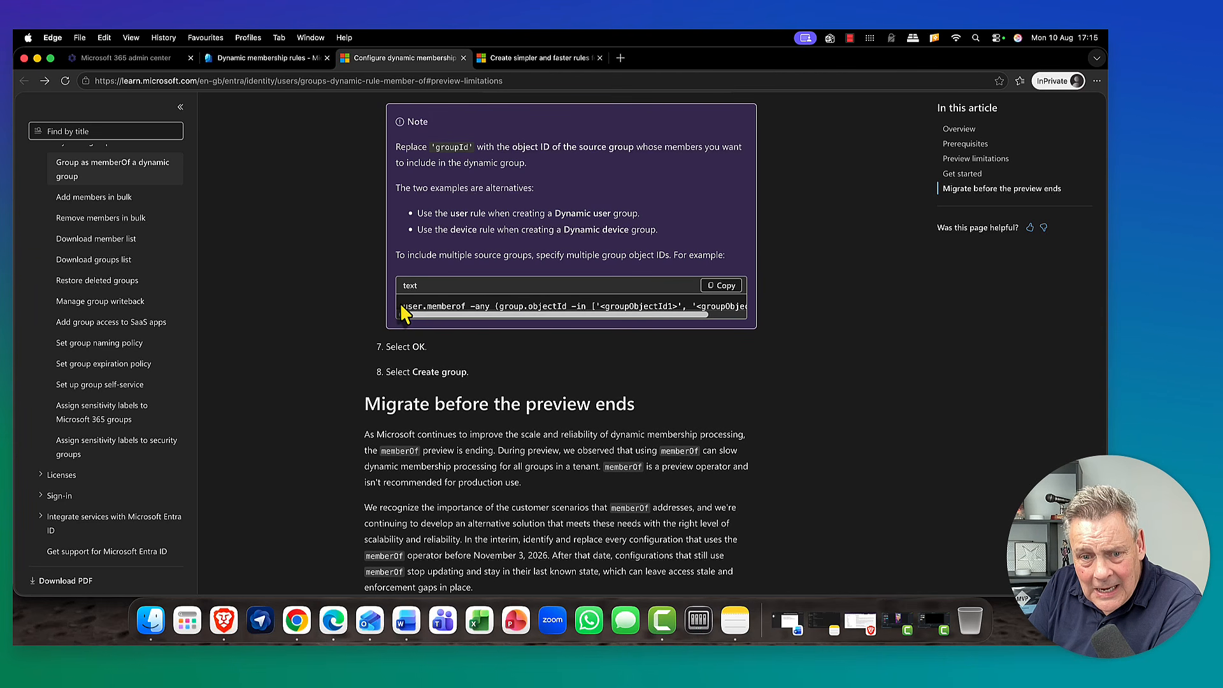
left_click_drag(404, 306, 580, 310)
scroll(573, 309, "right", 1)
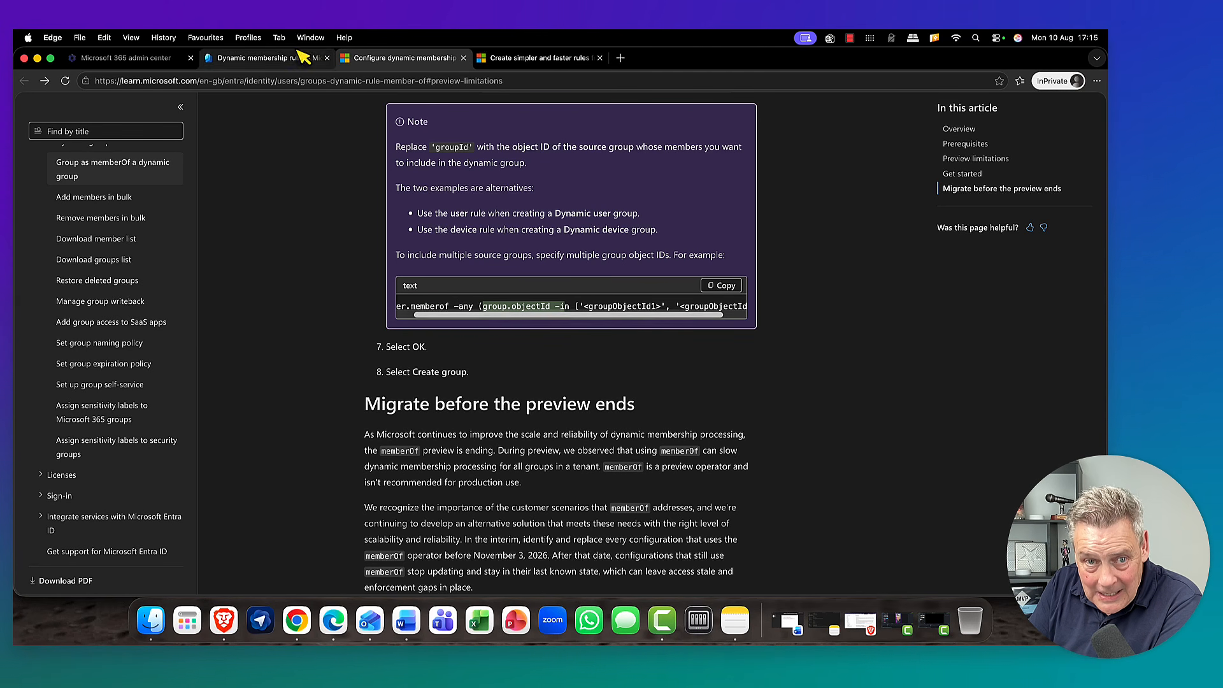
left_click(264, 59)
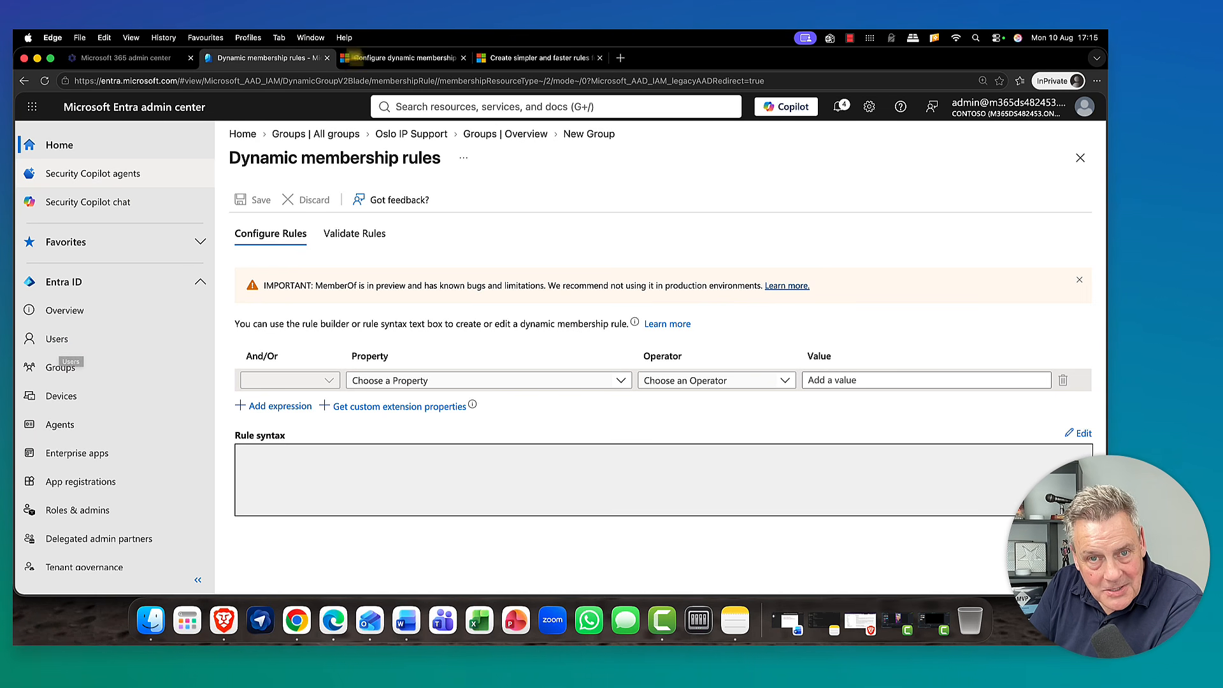
left_click(399, 60)
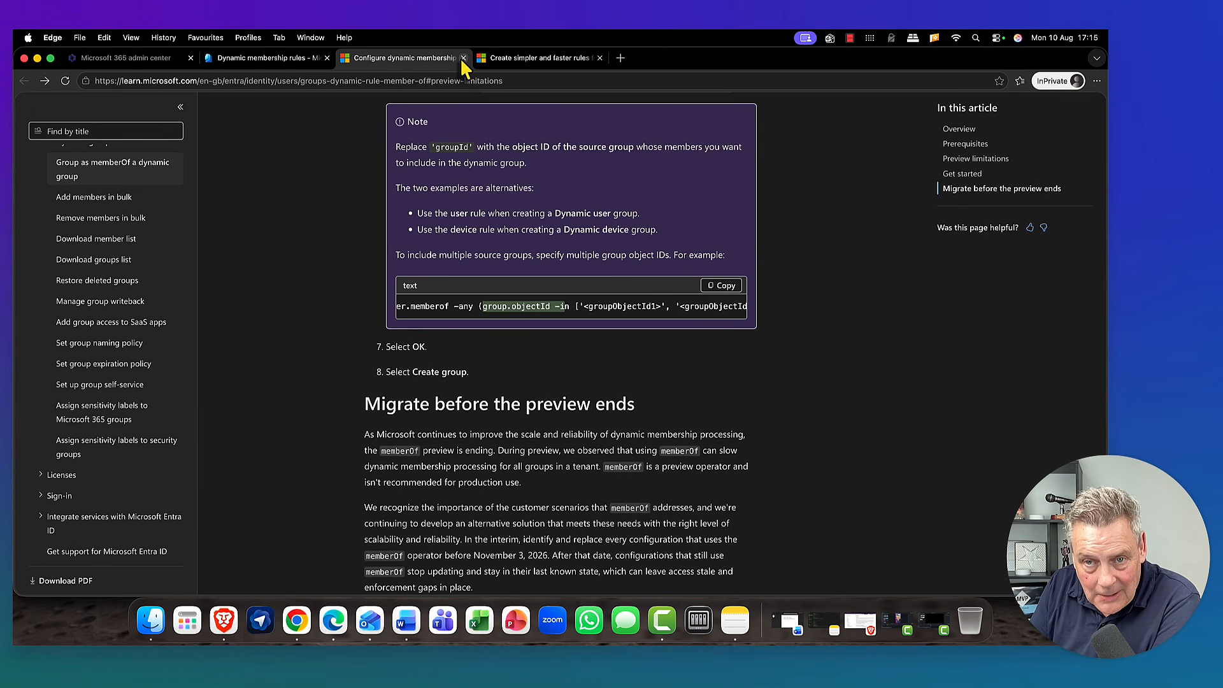
- Open the article on simpler, more efficient dynamic group rules and examine its example of chained -or conditions for the Accounts department
left_click(526, 61)
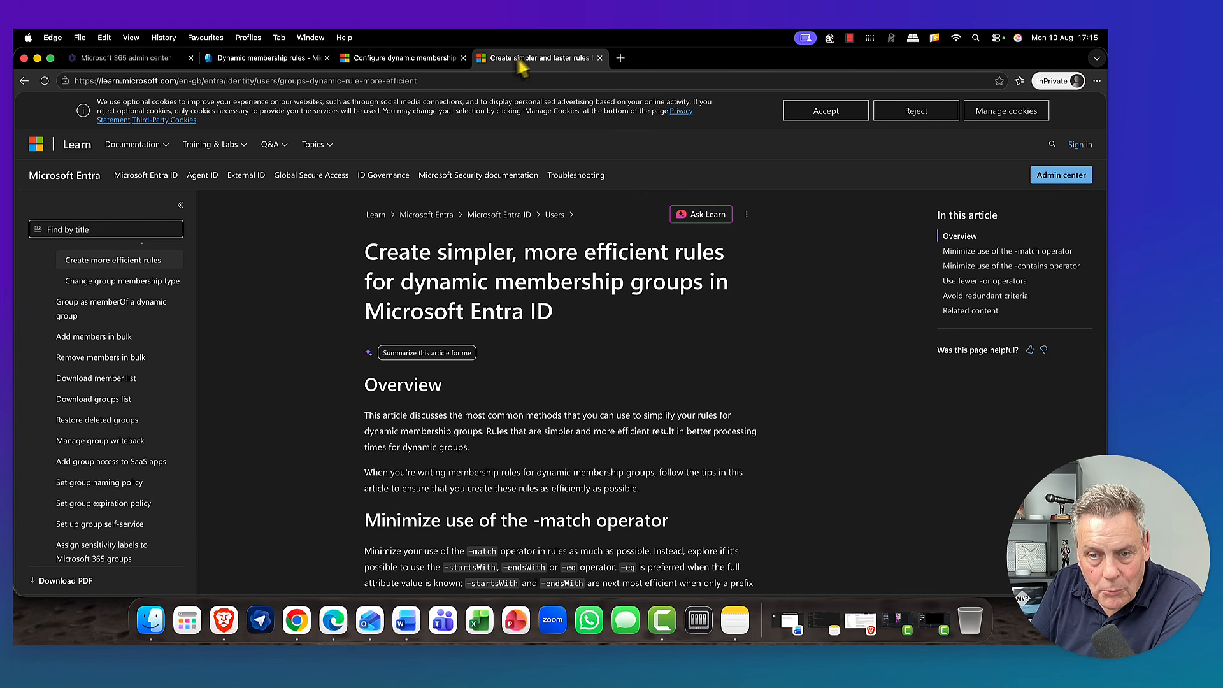
scroll(394, 176, "down", 1)
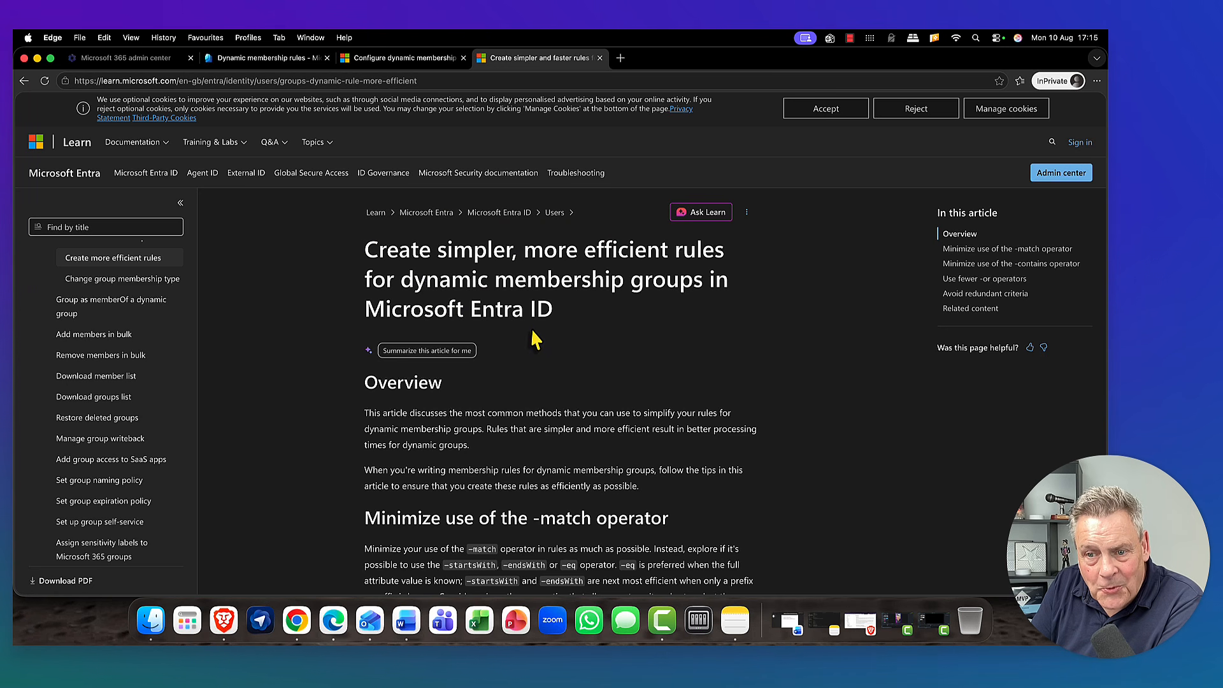
scroll(534, 331, "down", 20)
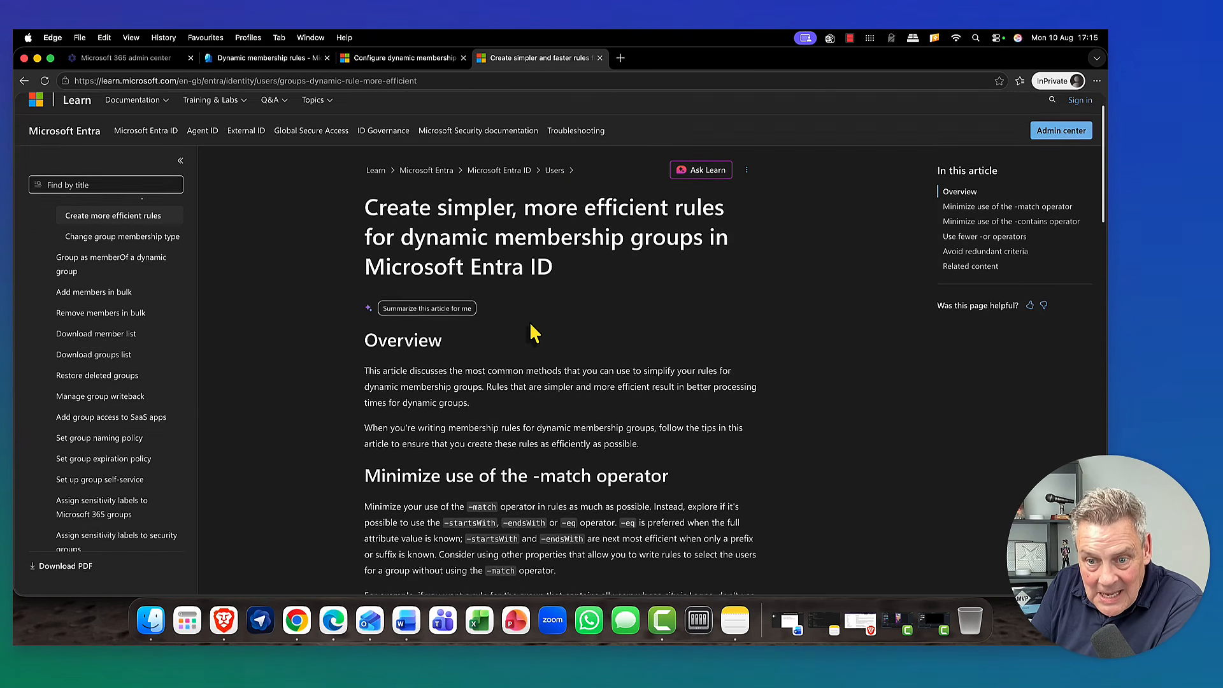
scroll(533, 332, "up", 5)
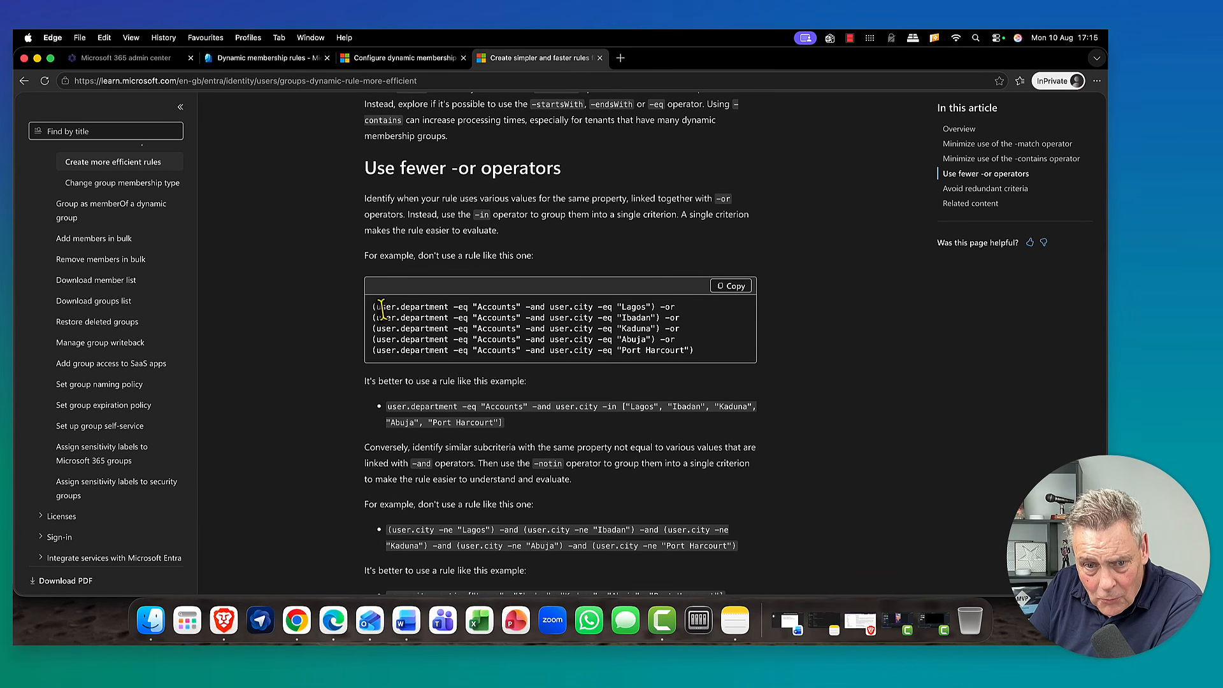
left_click_drag(372, 308, 576, 315)
left_click_drag(621, 312, 698, 357)
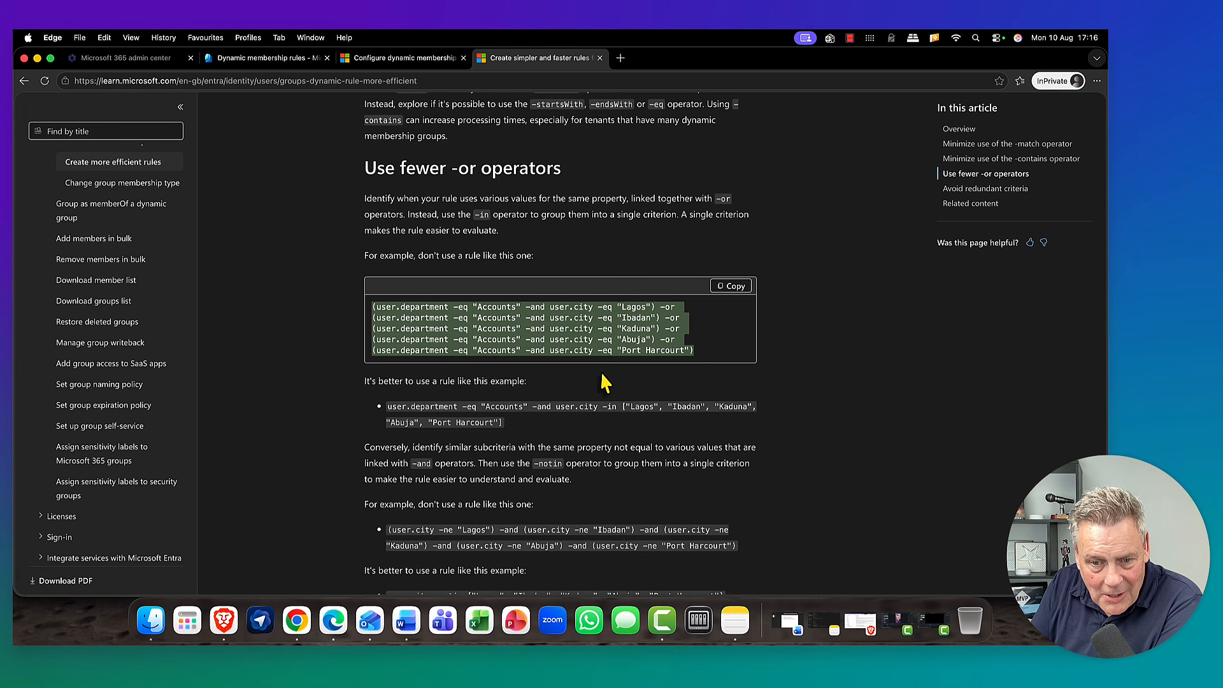
- Compare the article's chained -ne city rule with the recommended -notin version
scroll(605, 380, "down", 3)
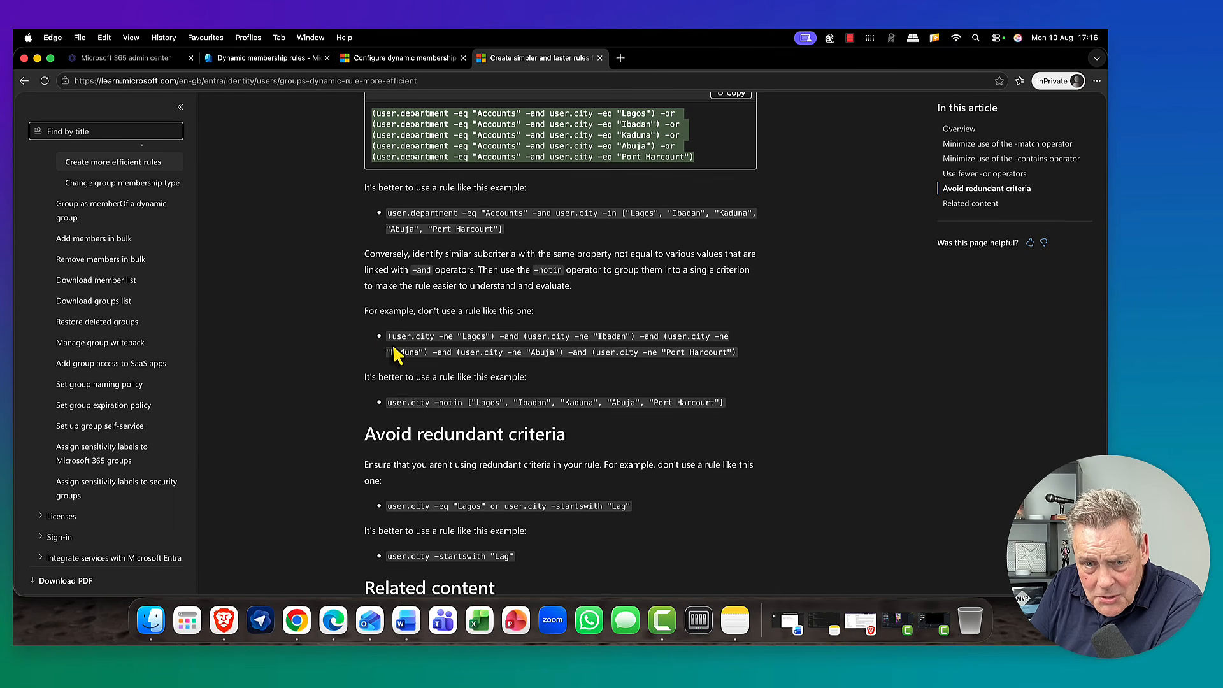
left_click_drag(387, 336, 732, 350)
scroll(764, 352, "up", 1)
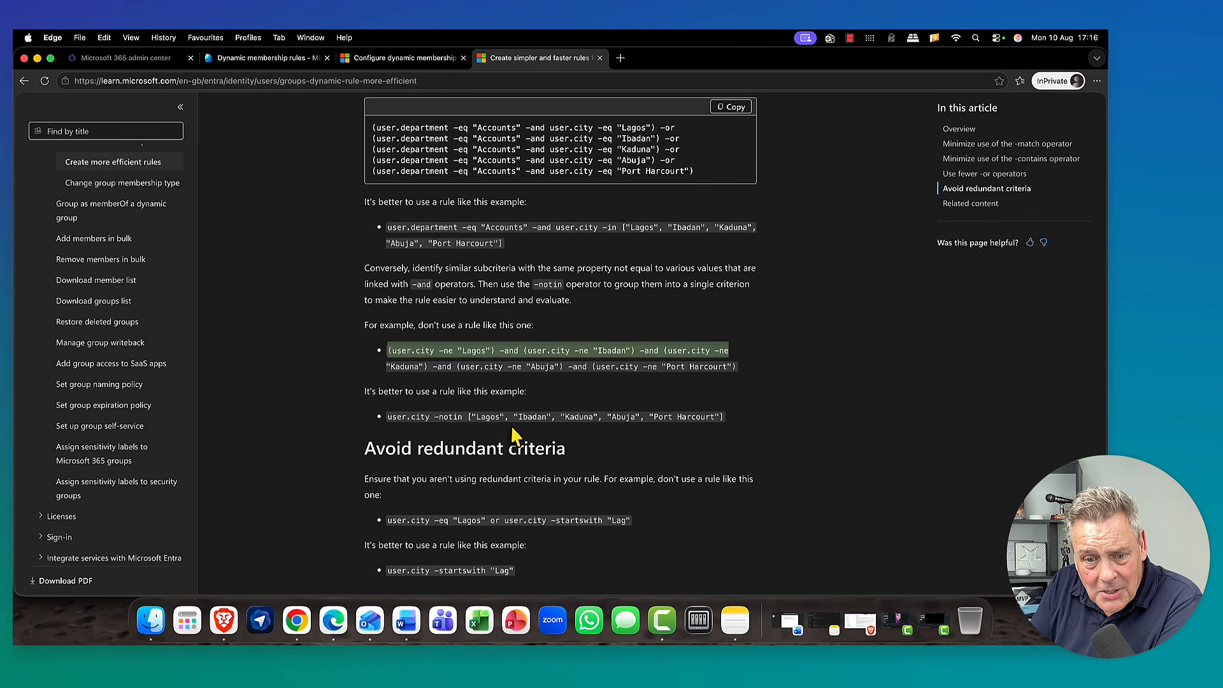
left_click(387, 417)
left_click_drag(387, 417, 726, 418)
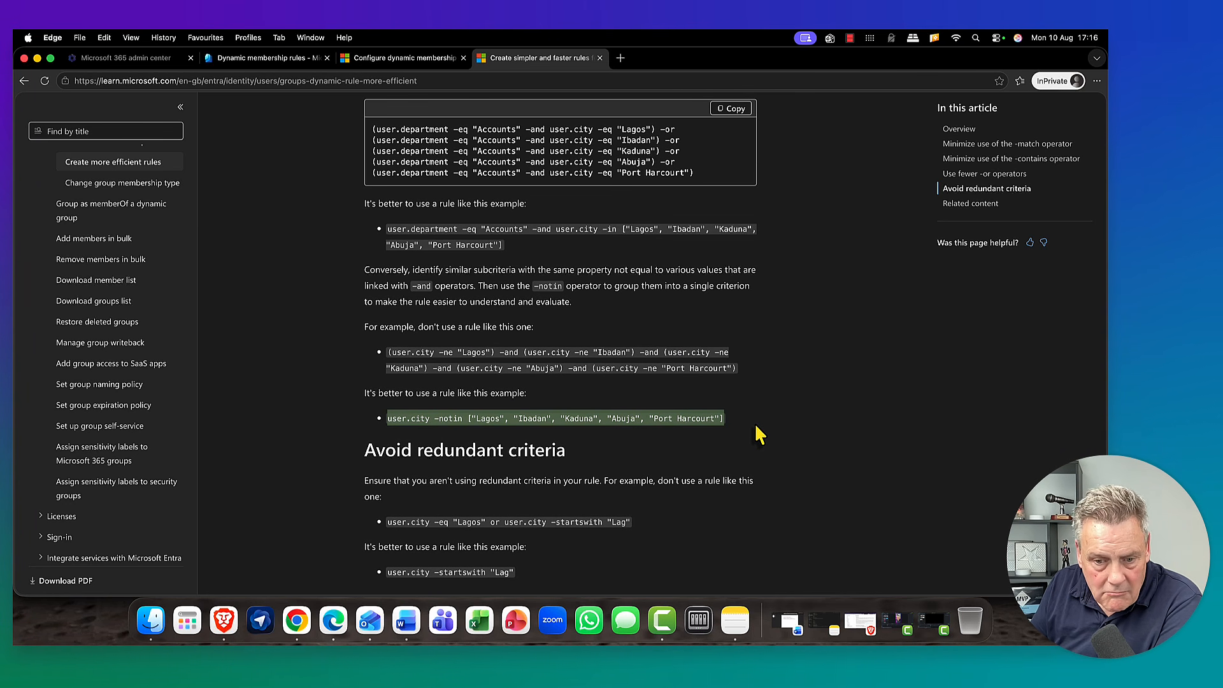
scroll(729, 401, "up", 3)
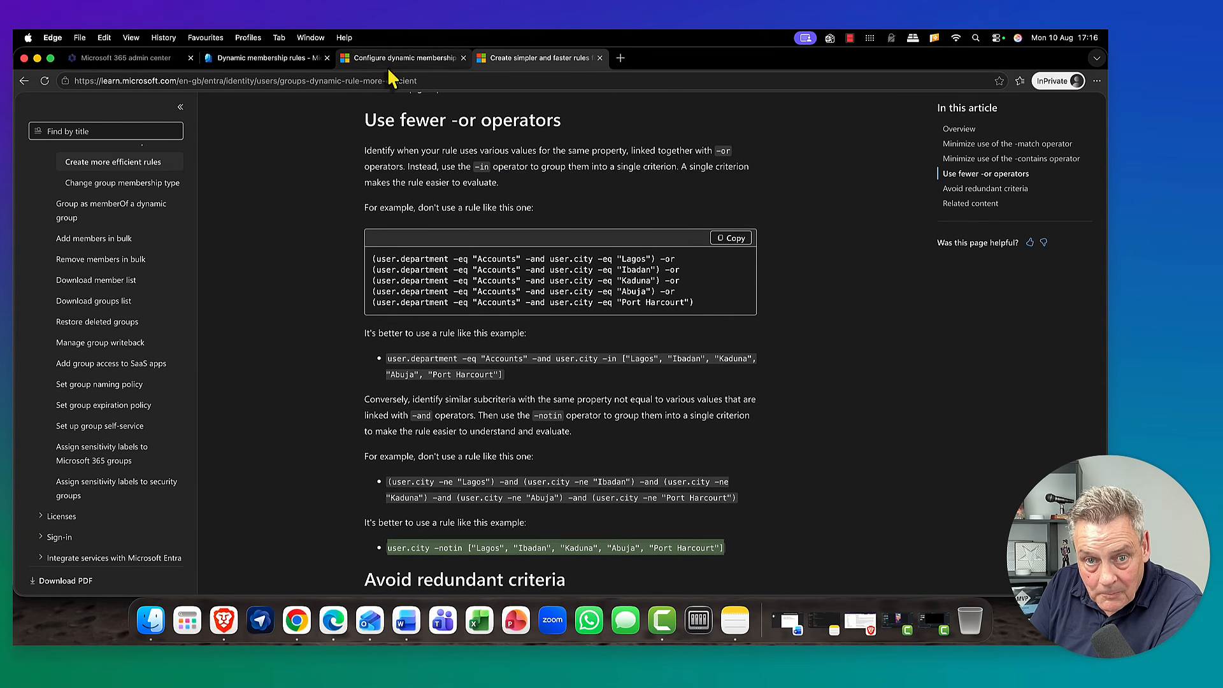
- Return to the dynamic membership rule builder and define the first expression as city Equals Oslo
left_click(274, 58)
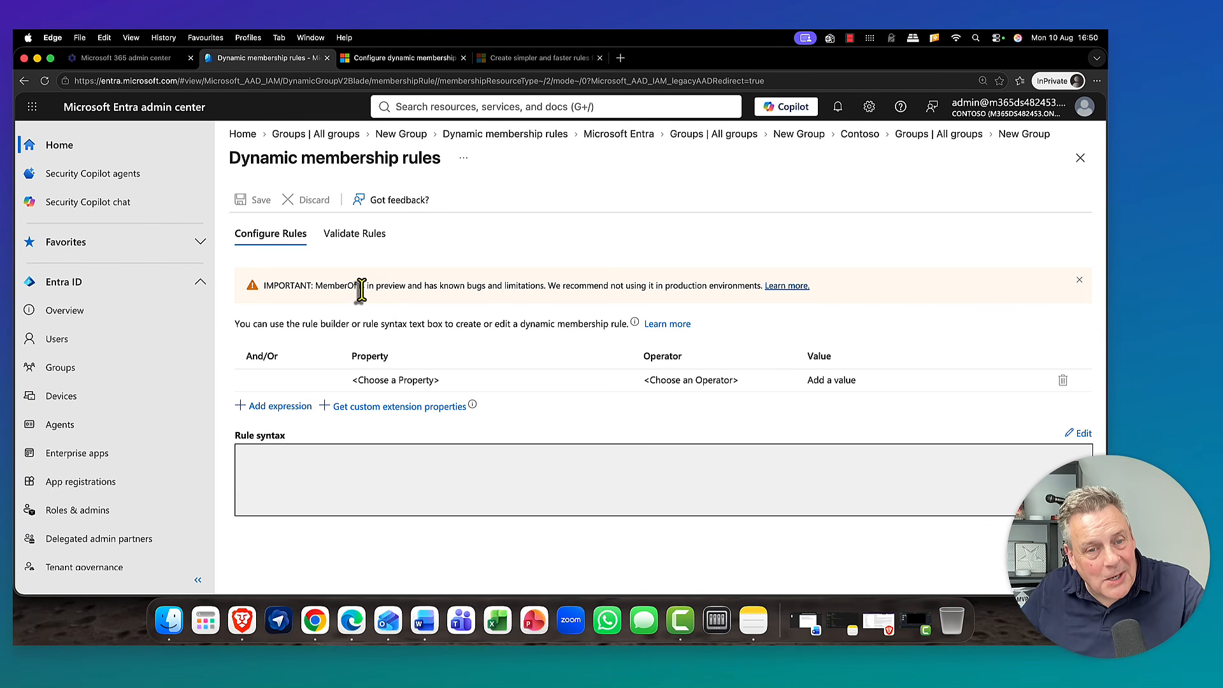
left_click(266, 409)
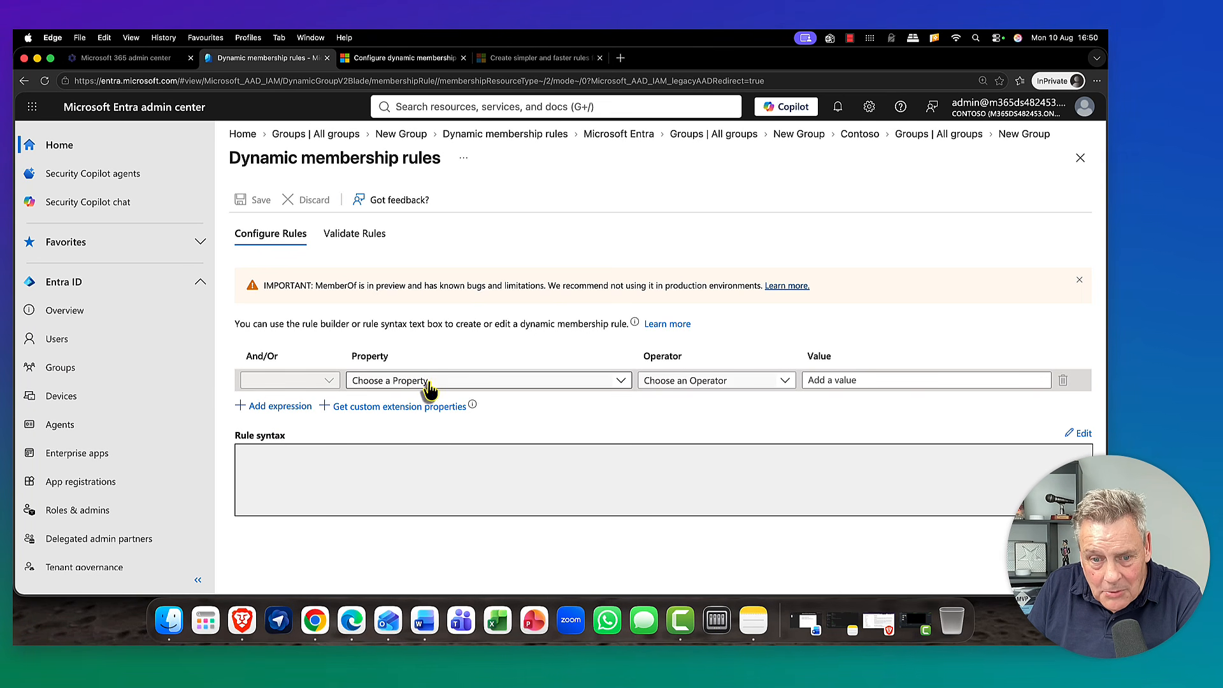
left_click(427, 384)
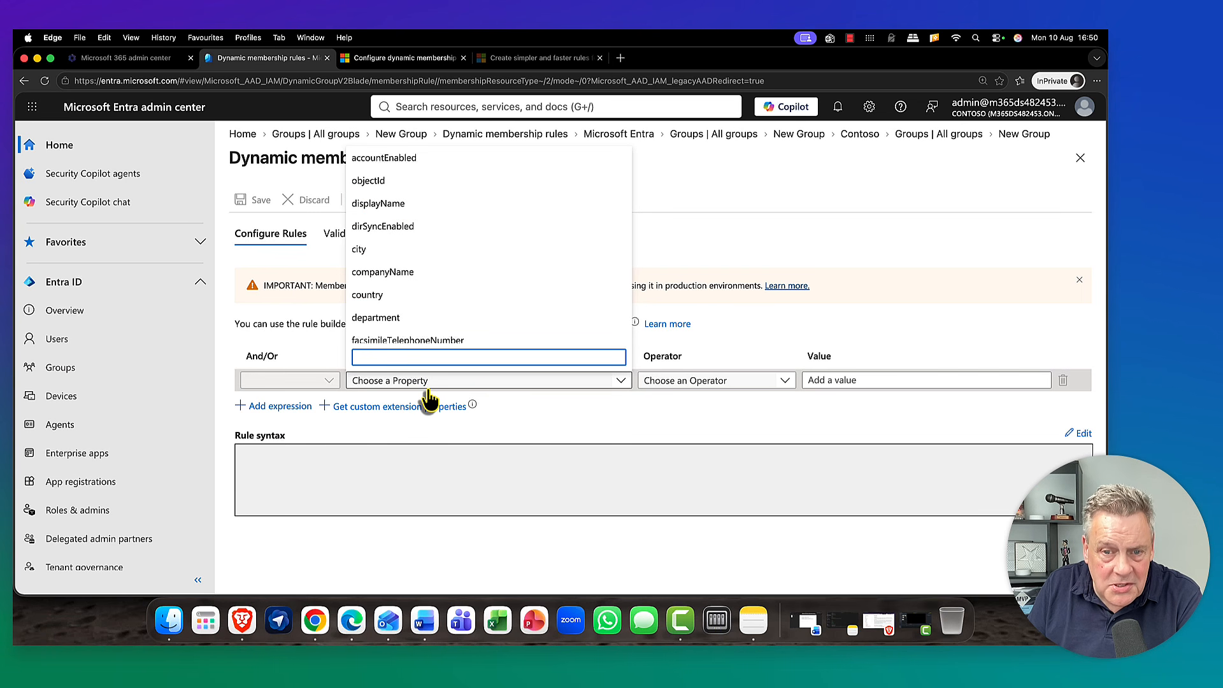
left_click(401, 257)
left_click(723, 390)
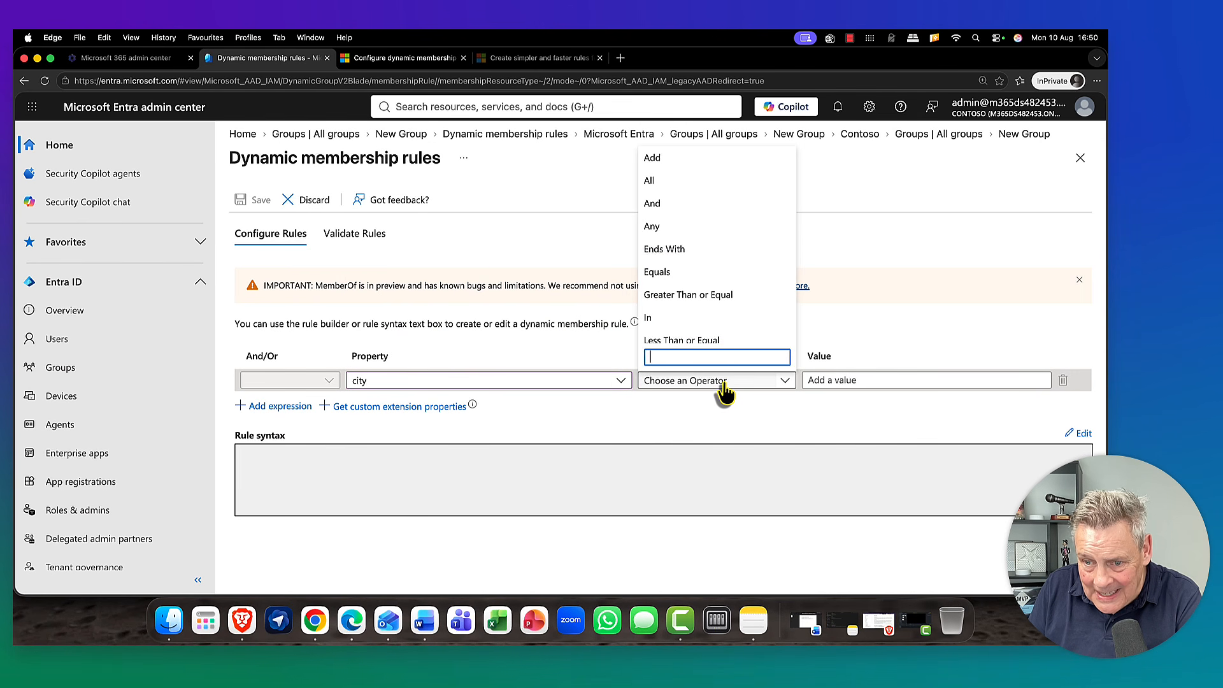
left_click(672, 281)
left_click(853, 378)
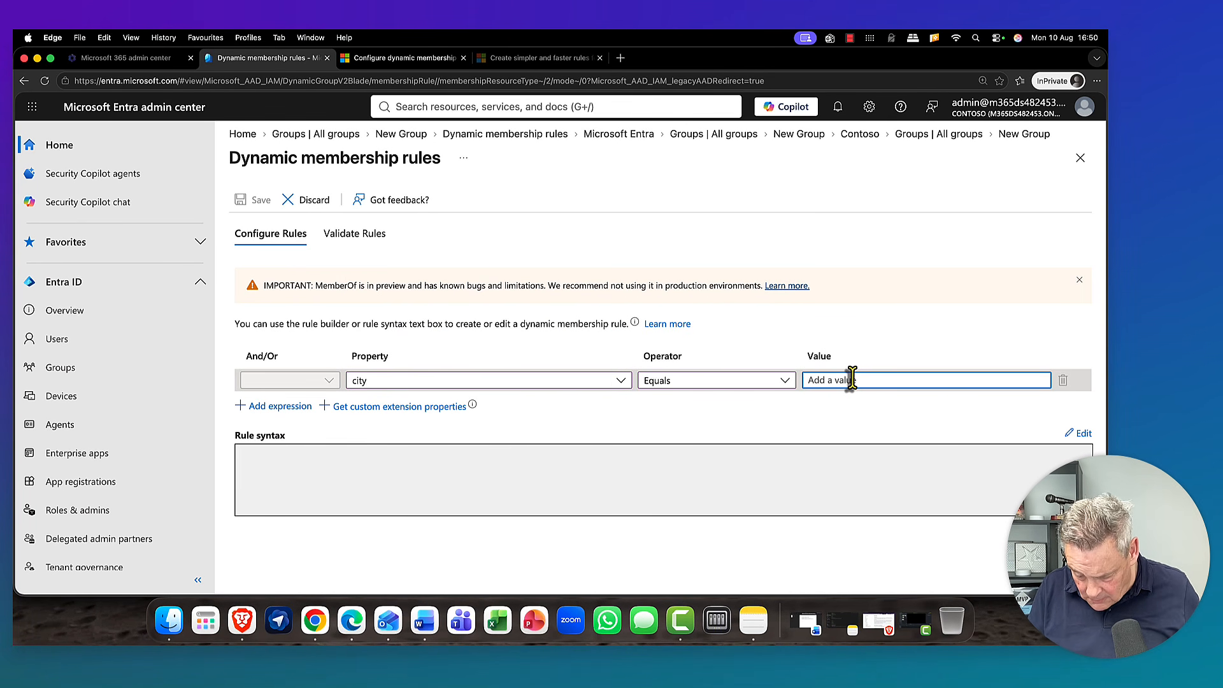
type("Oslo")
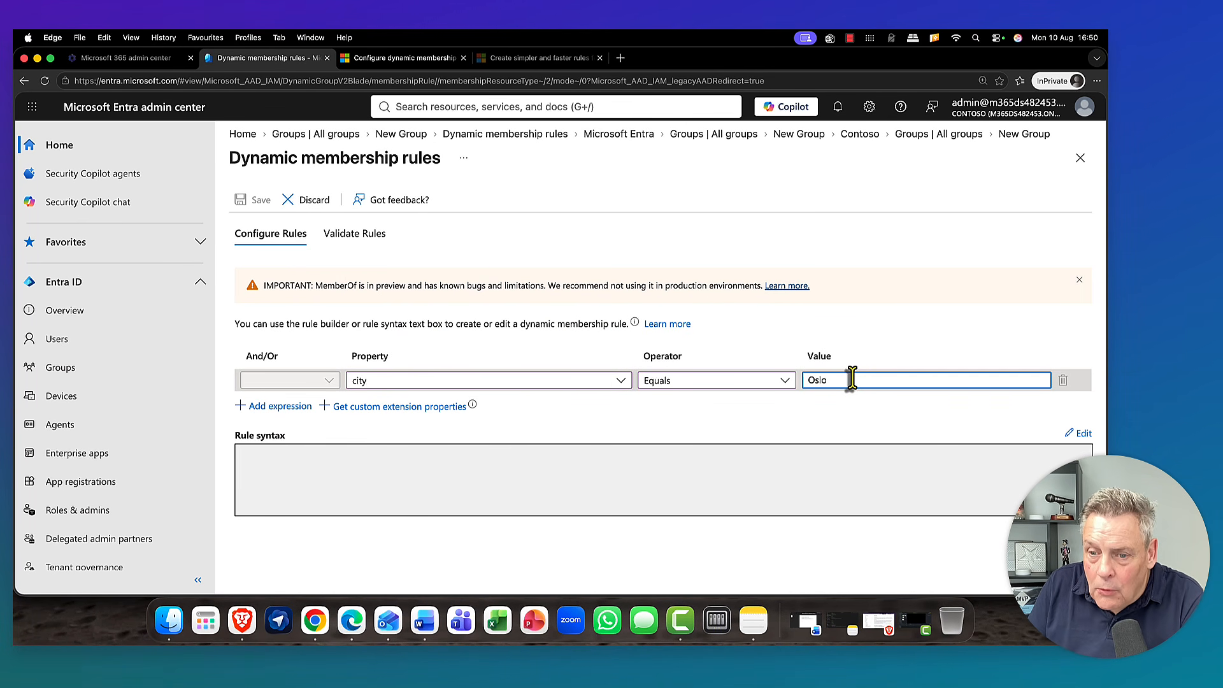
left_click(785, 382)
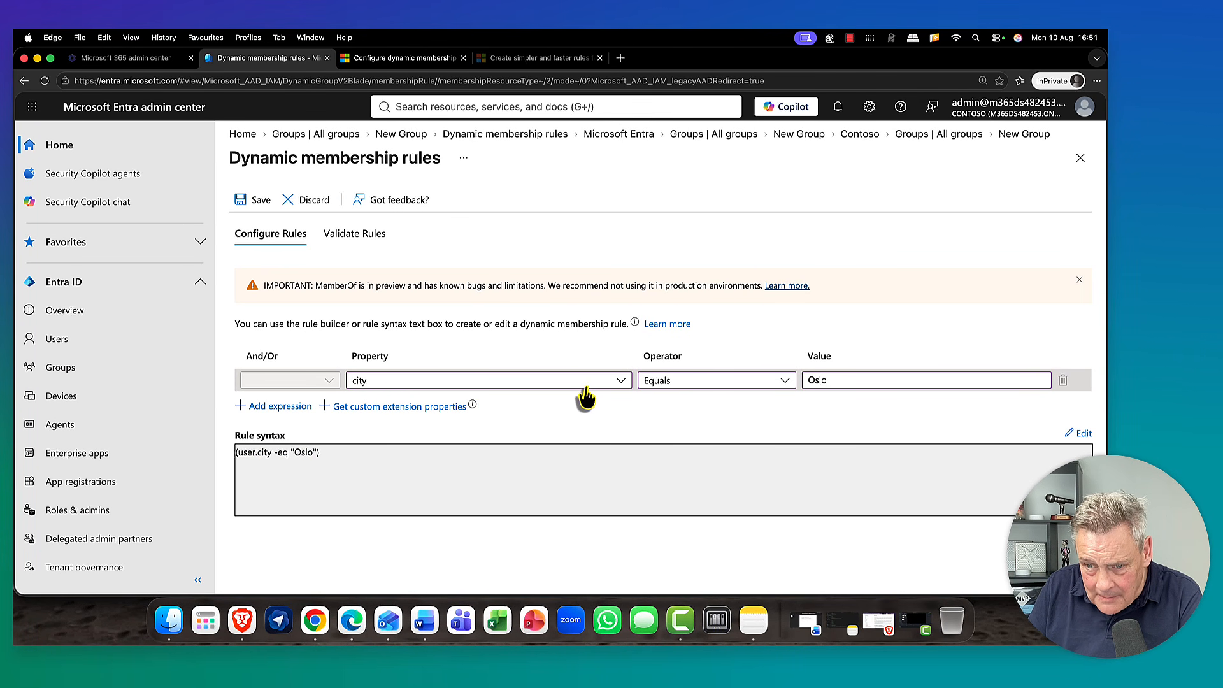
- Add a second expression joined with And, requiring department Equals IT Support
left_click(275, 408)
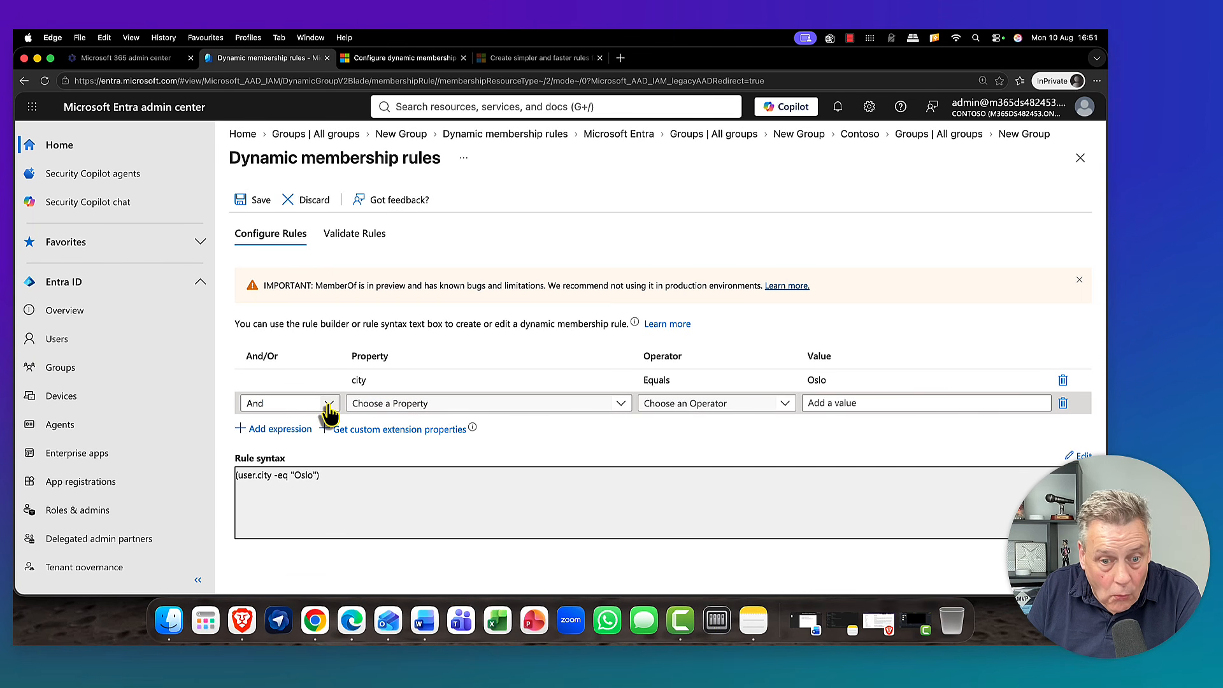
left_click(418, 413)
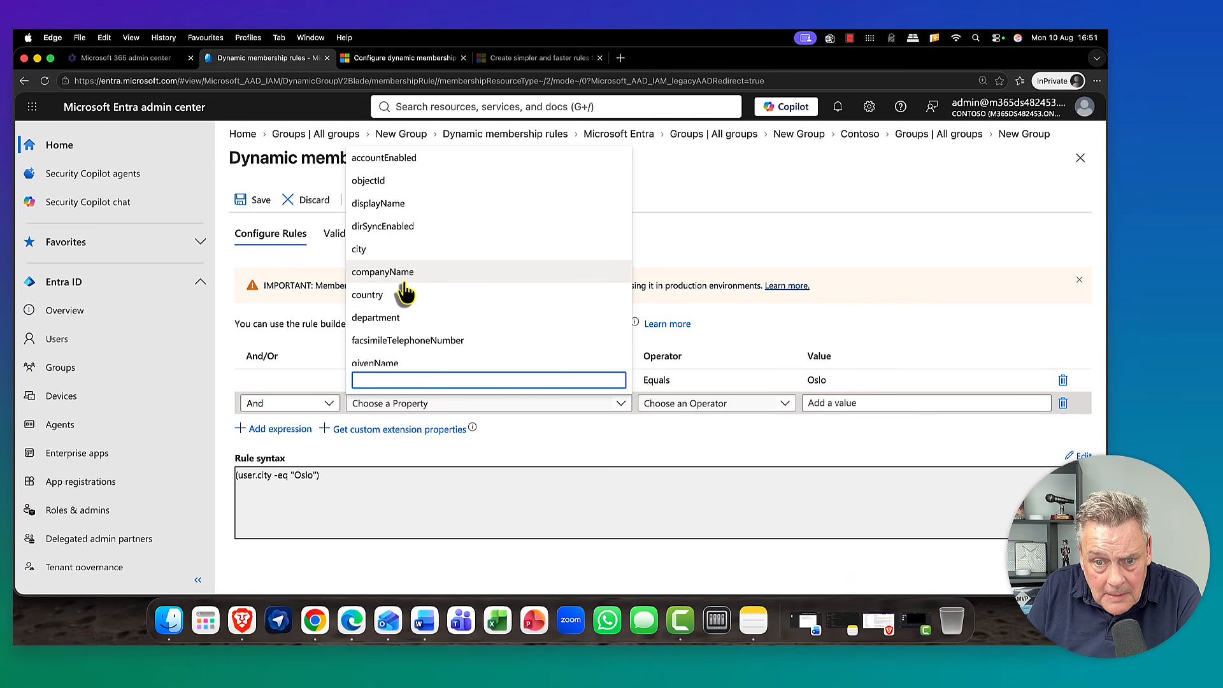
left_click(401, 317)
left_click(694, 407)
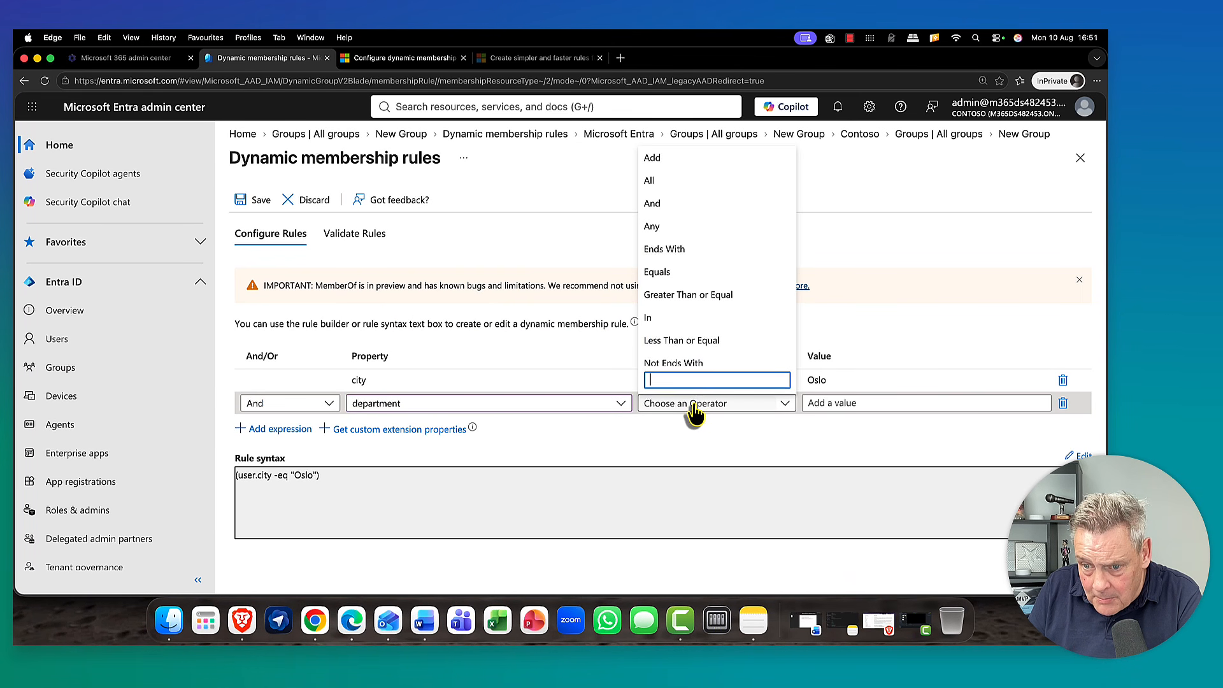
left_click(658, 274)
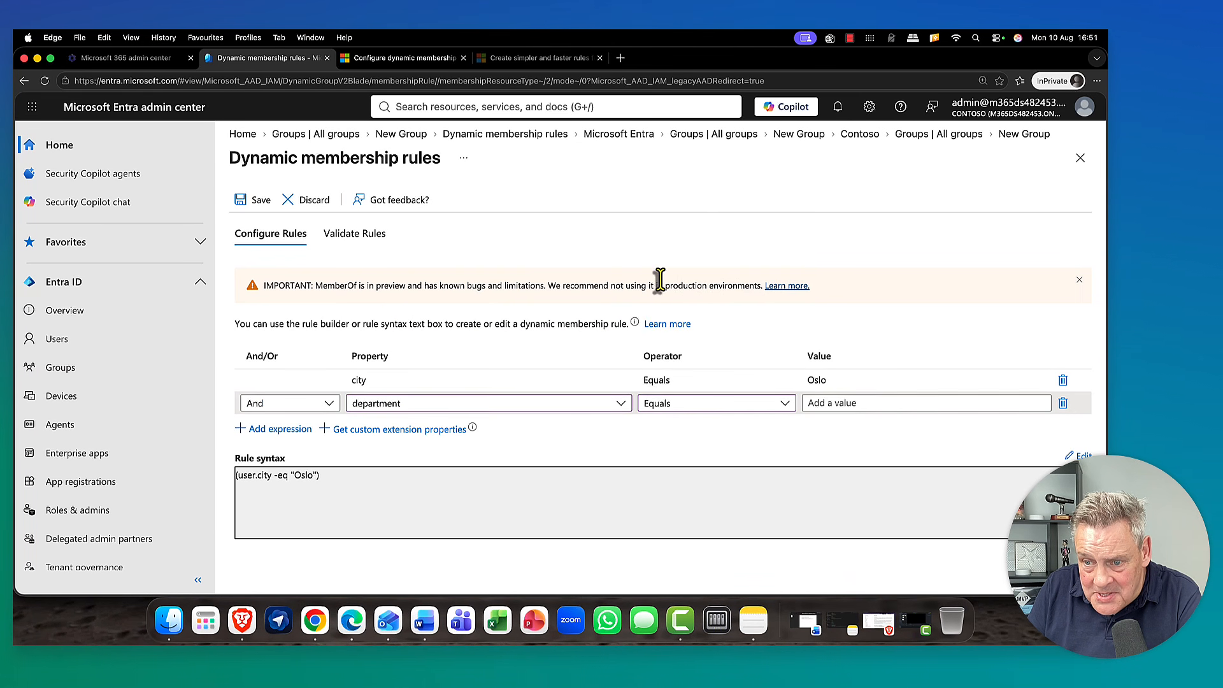
left_click(859, 404)
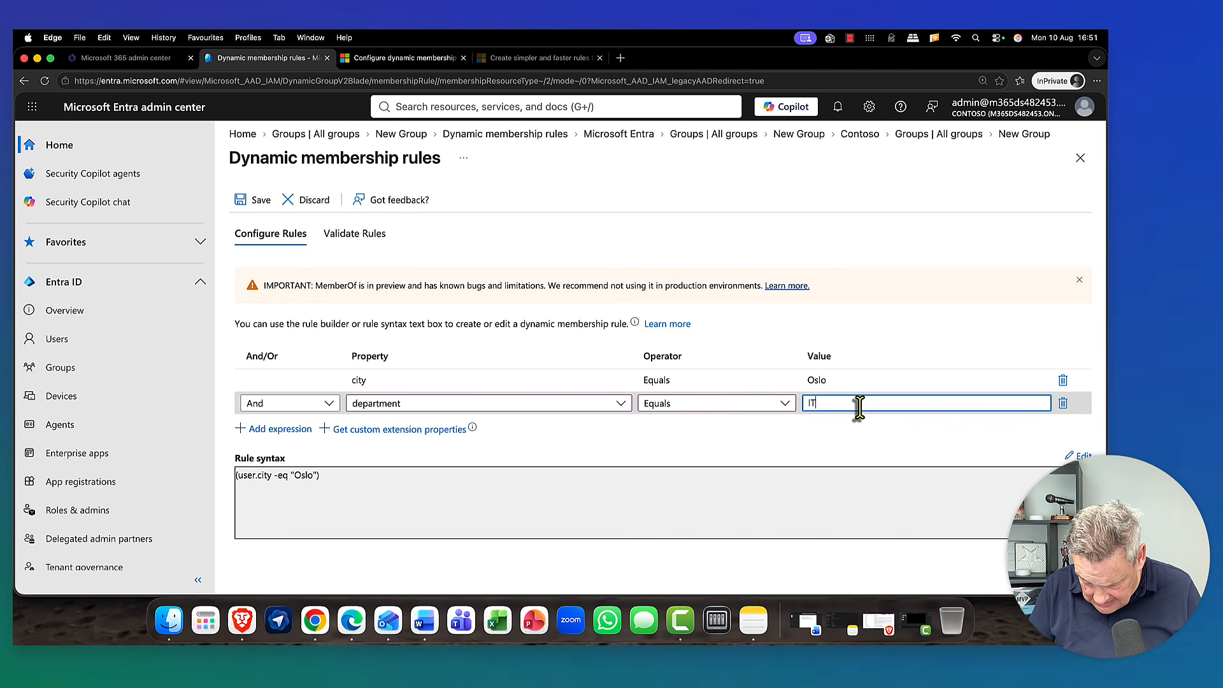
type("IT Su")
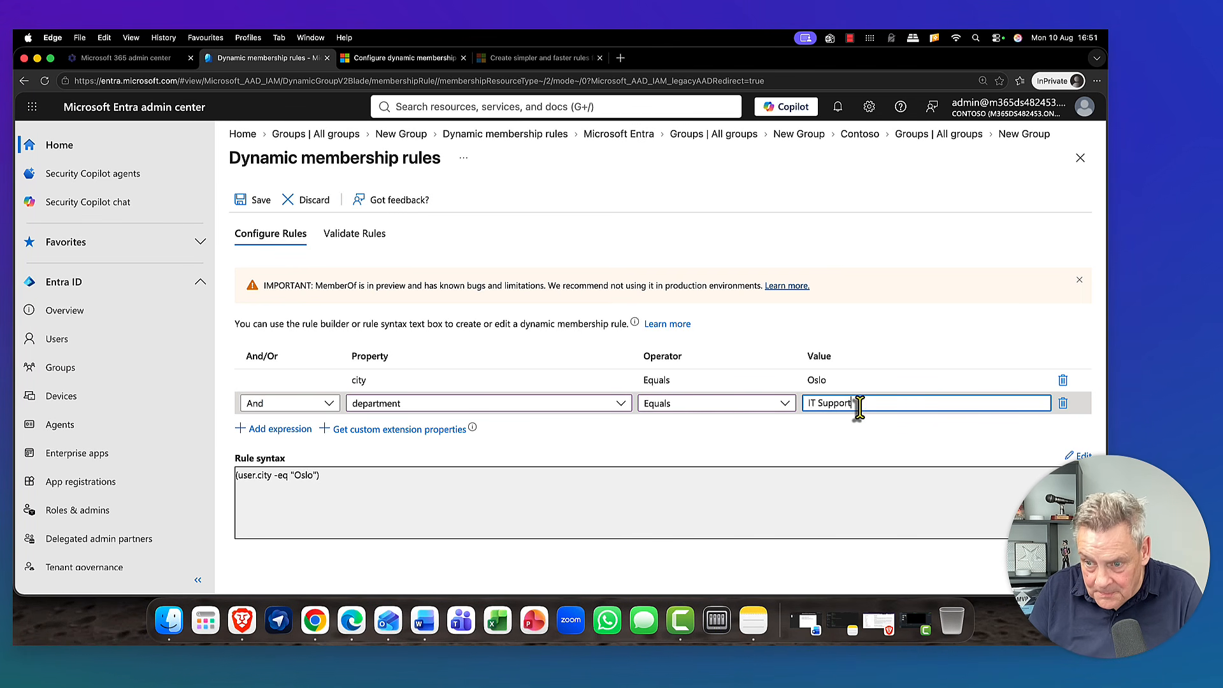
type("pport")
left_click(447, 502)
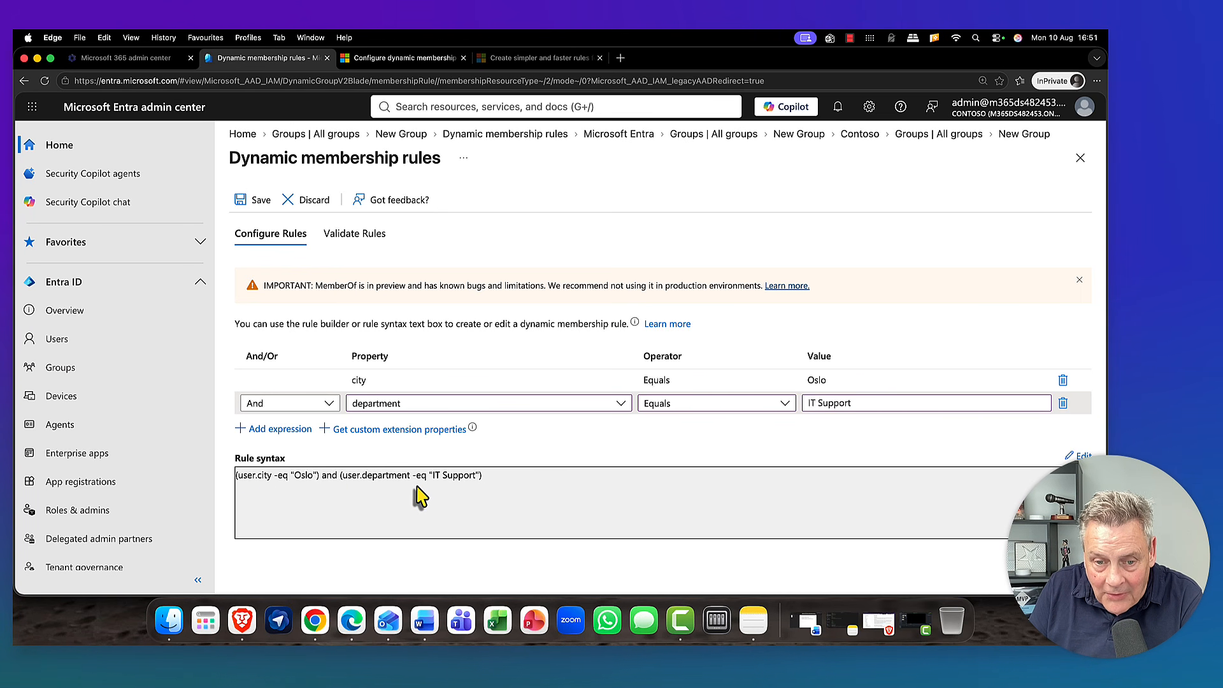
- Save the dynamic membership rule and create the Oslo IP Support group
left_click(256, 212)
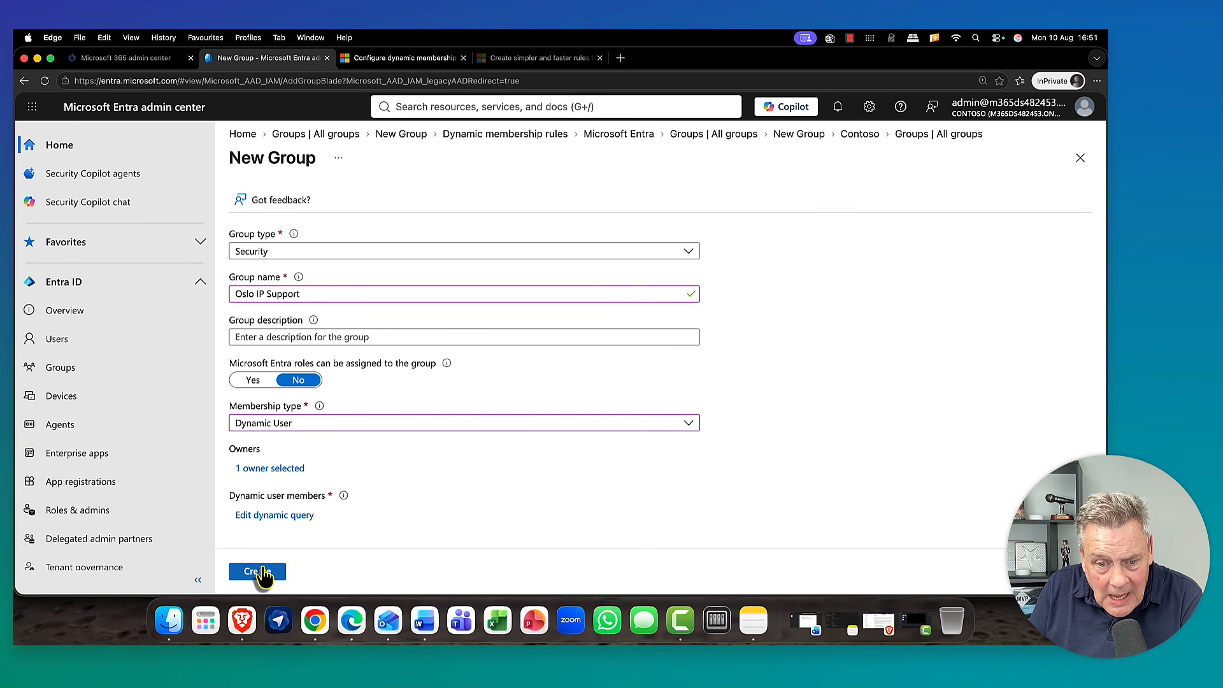
left_click(261, 572)
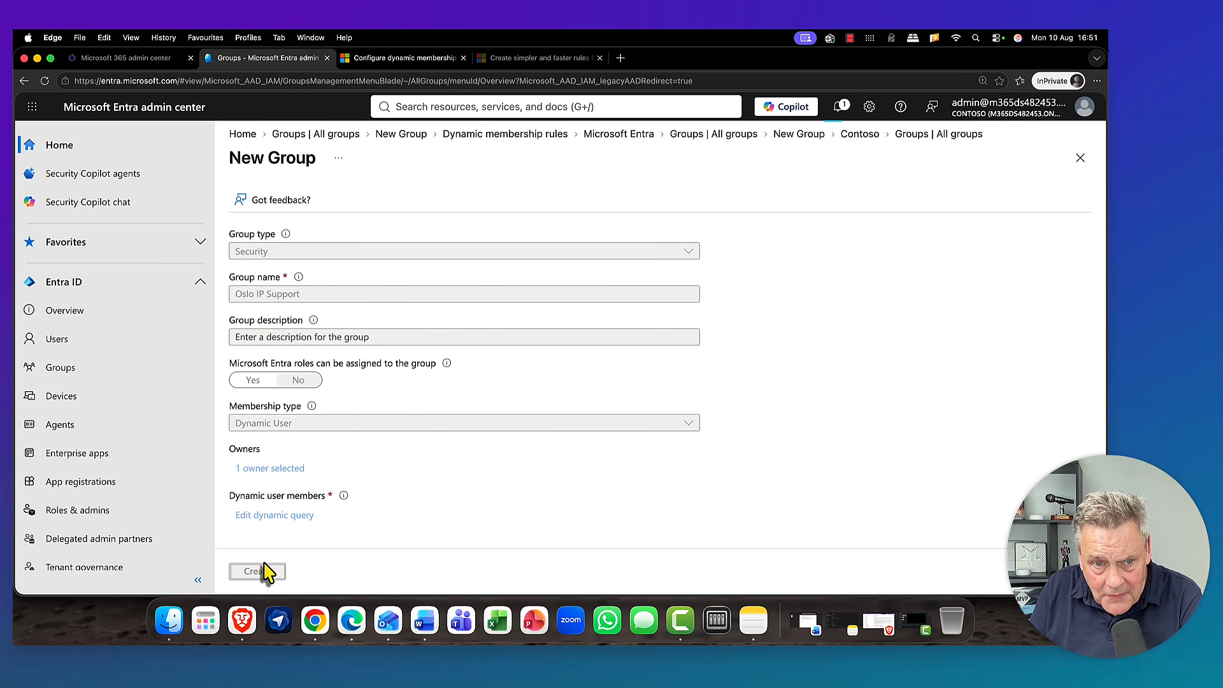
- Open the third account in the all-users list for property editing and set its department to IT Support
left_click(71, 338)
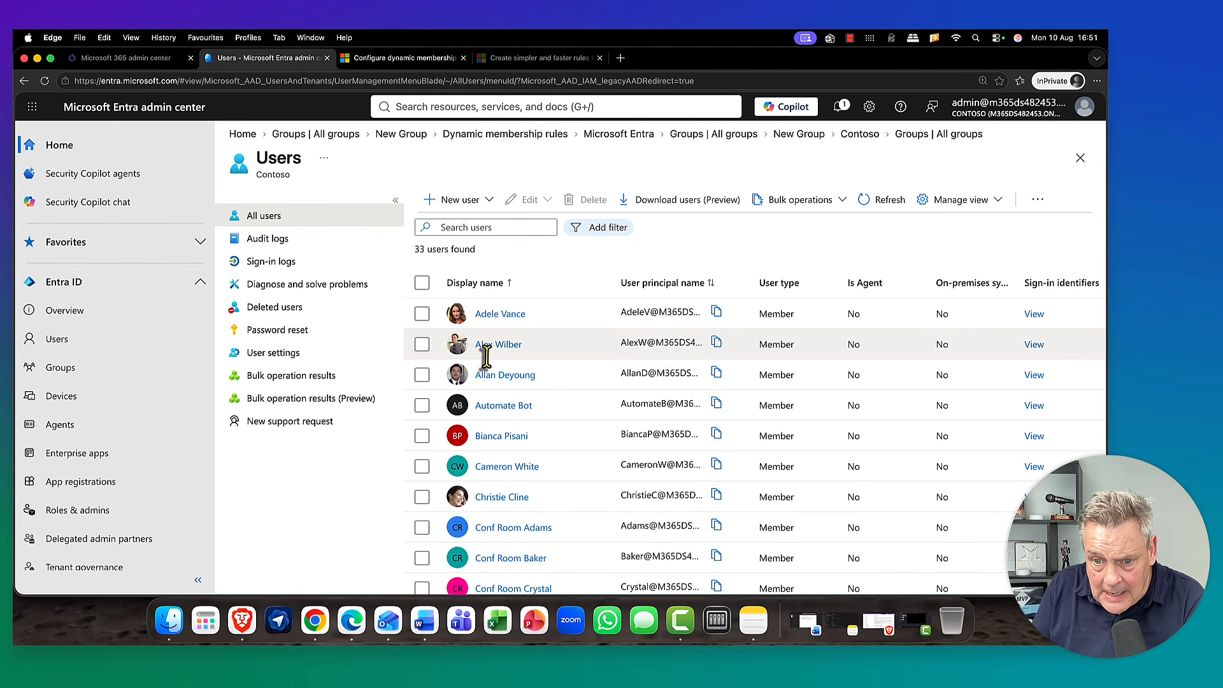
left_click(492, 382)
left_click(492, 382)
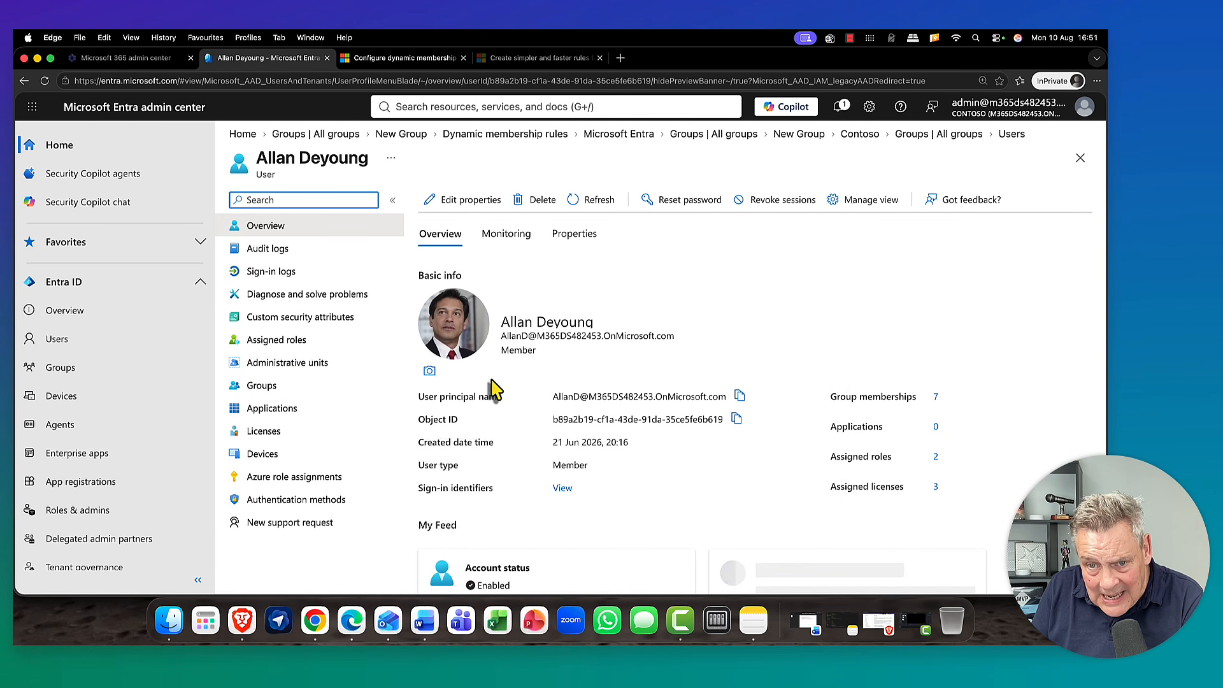
left_click(460, 201)
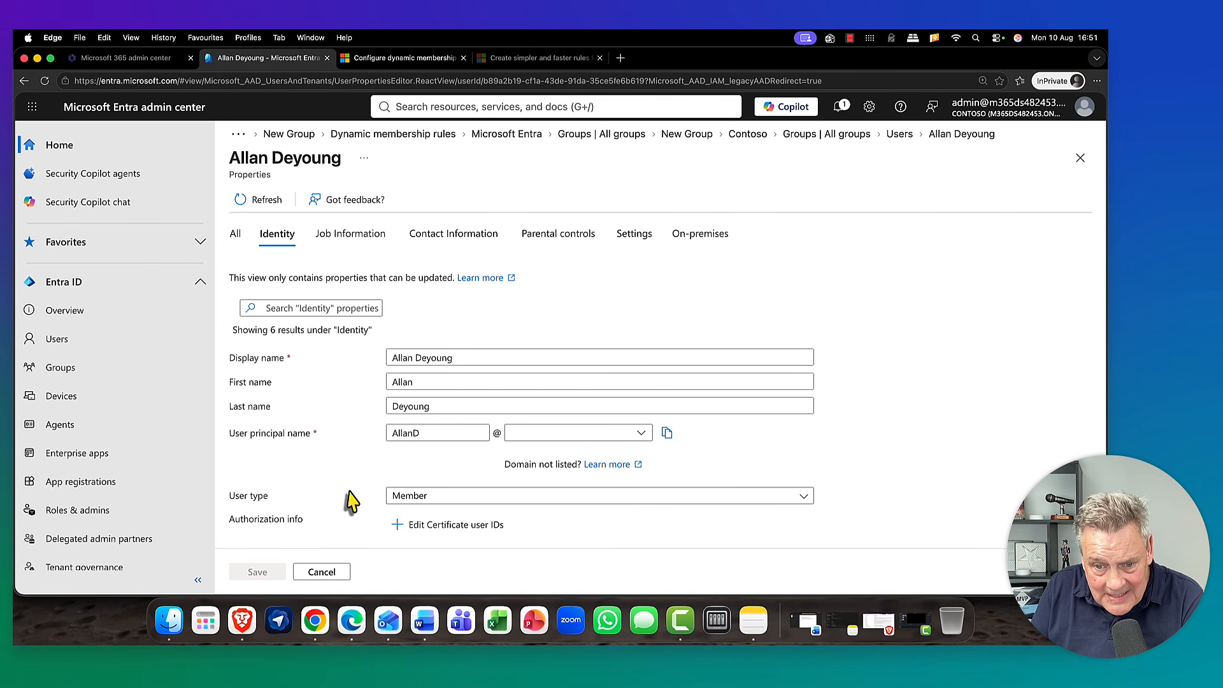
left_click(351, 237)
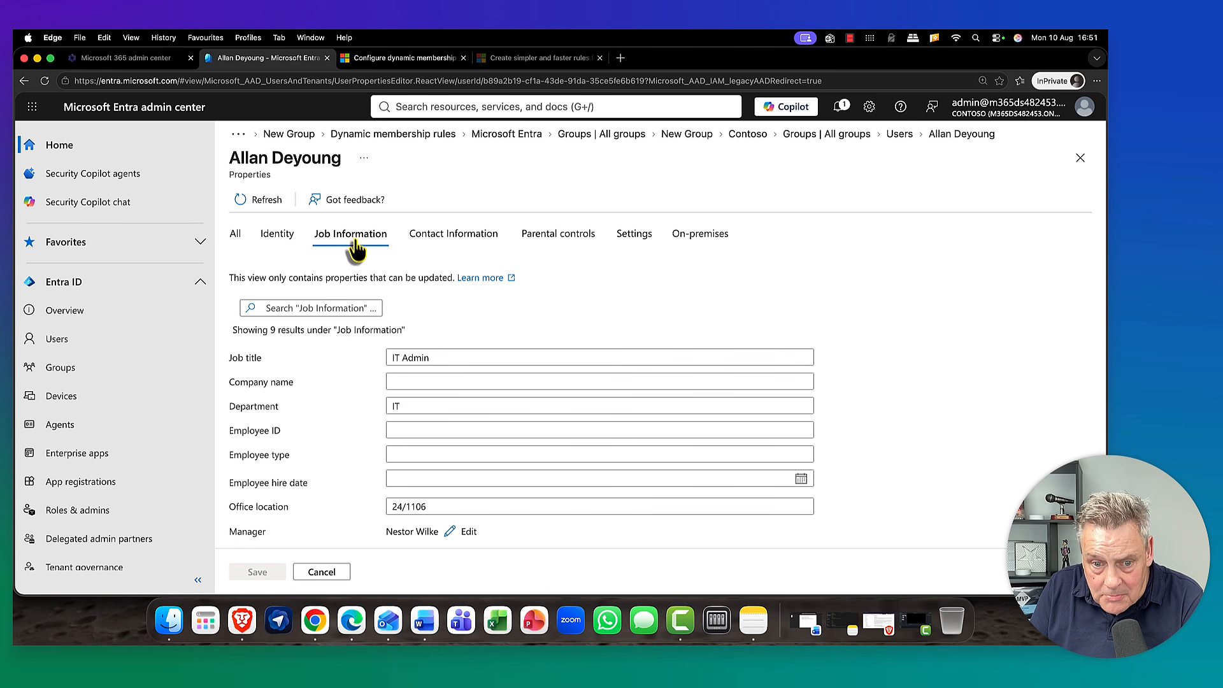
left_click(417, 408)
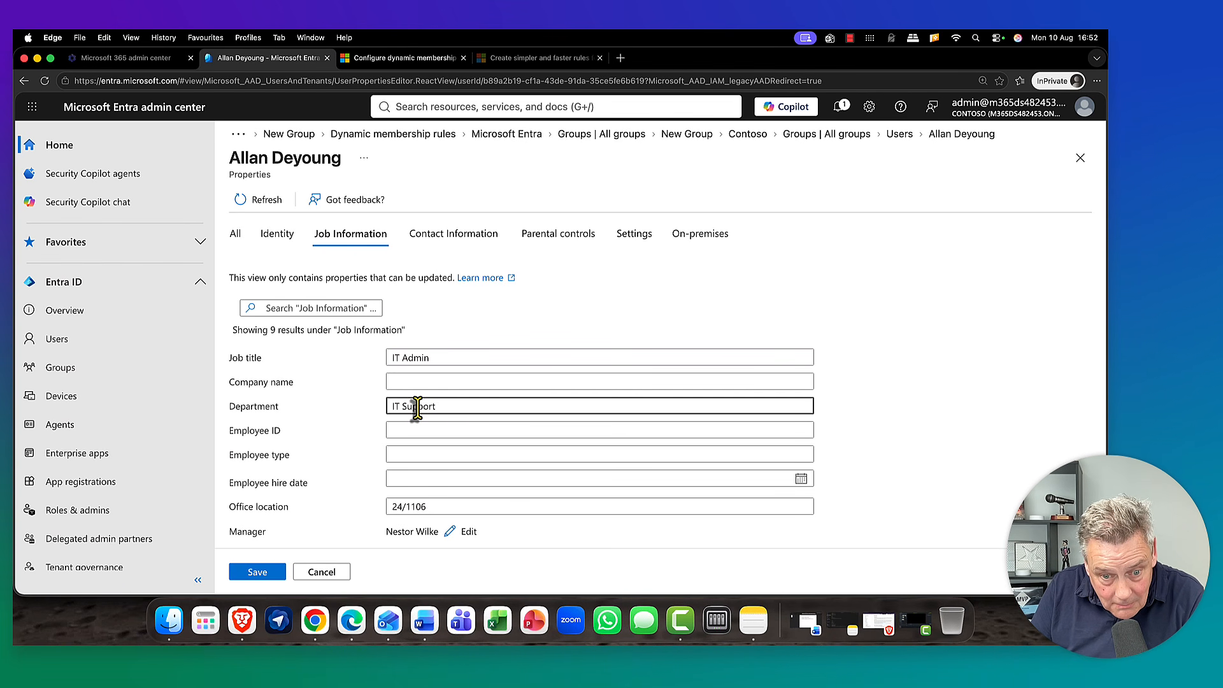
- In the user's contact information, set the city to Oslo and clear the state and postal code
left_click(438, 239)
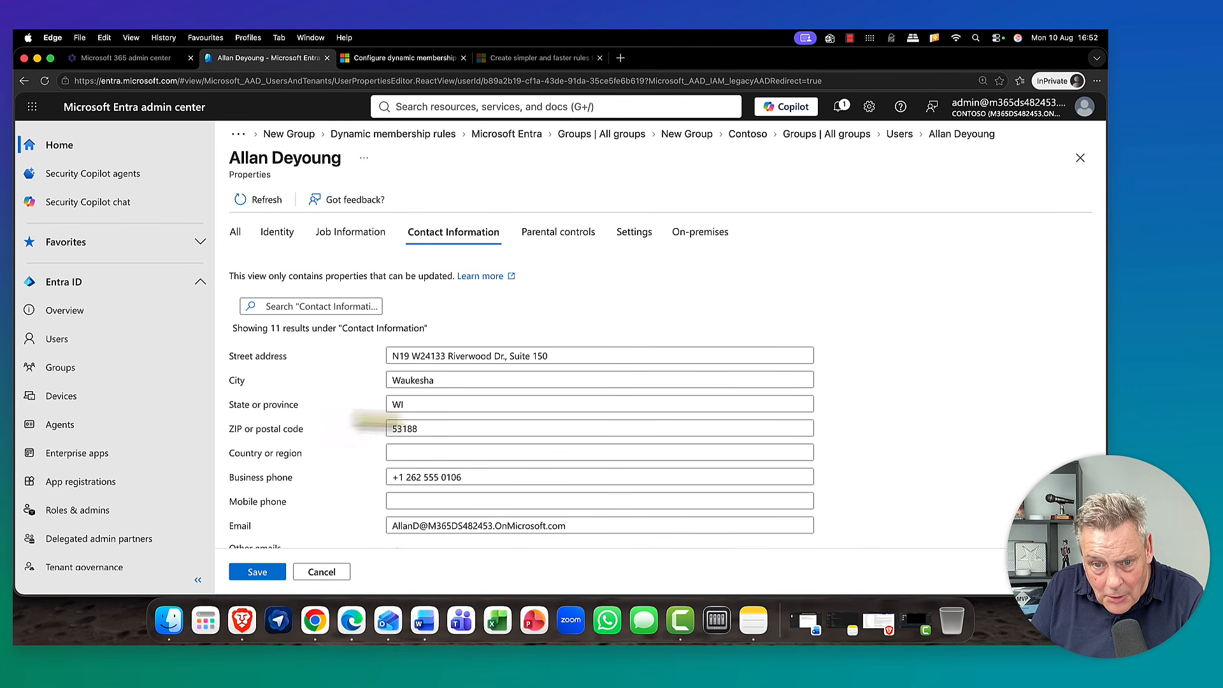
left_click(440, 380)
left_click_drag(441, 380, 344, 390)
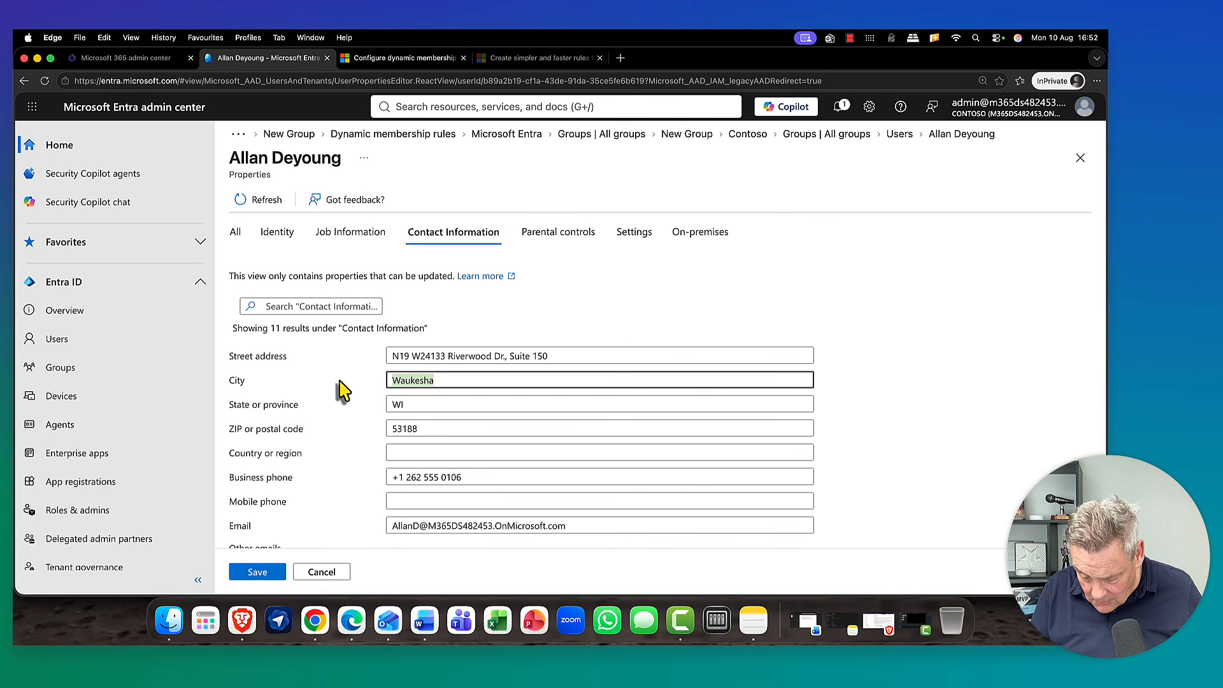
type("Oslo")
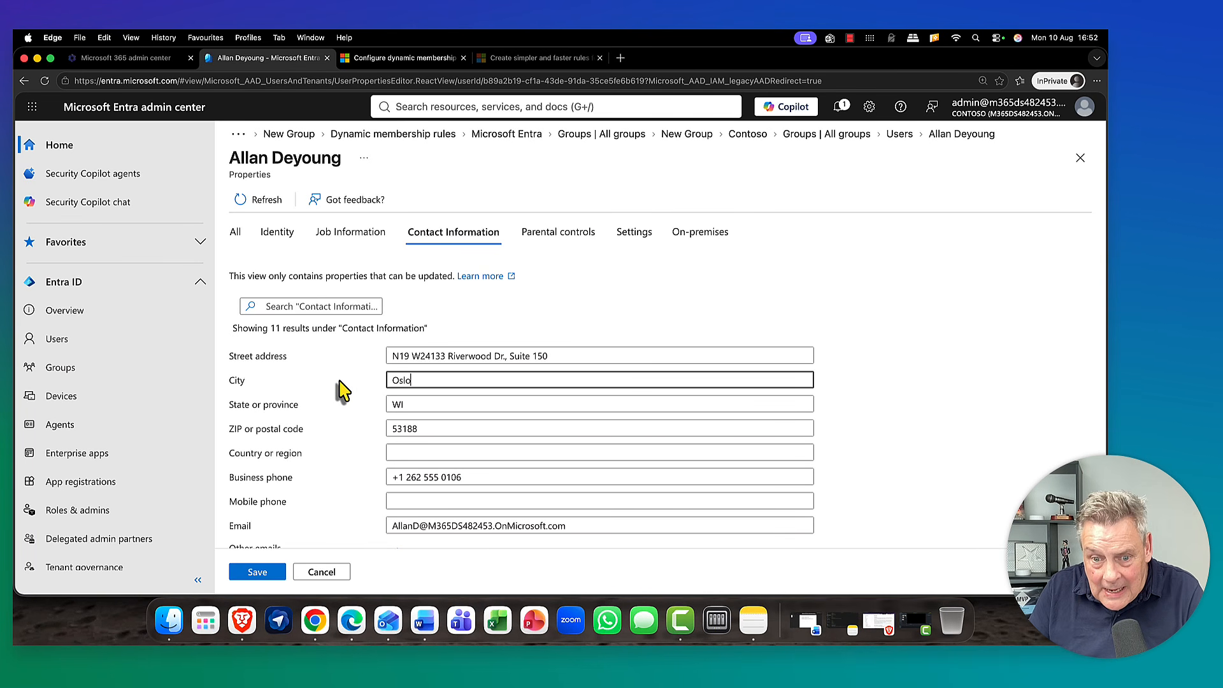
left_click_drag(403, 404, 355, 410)
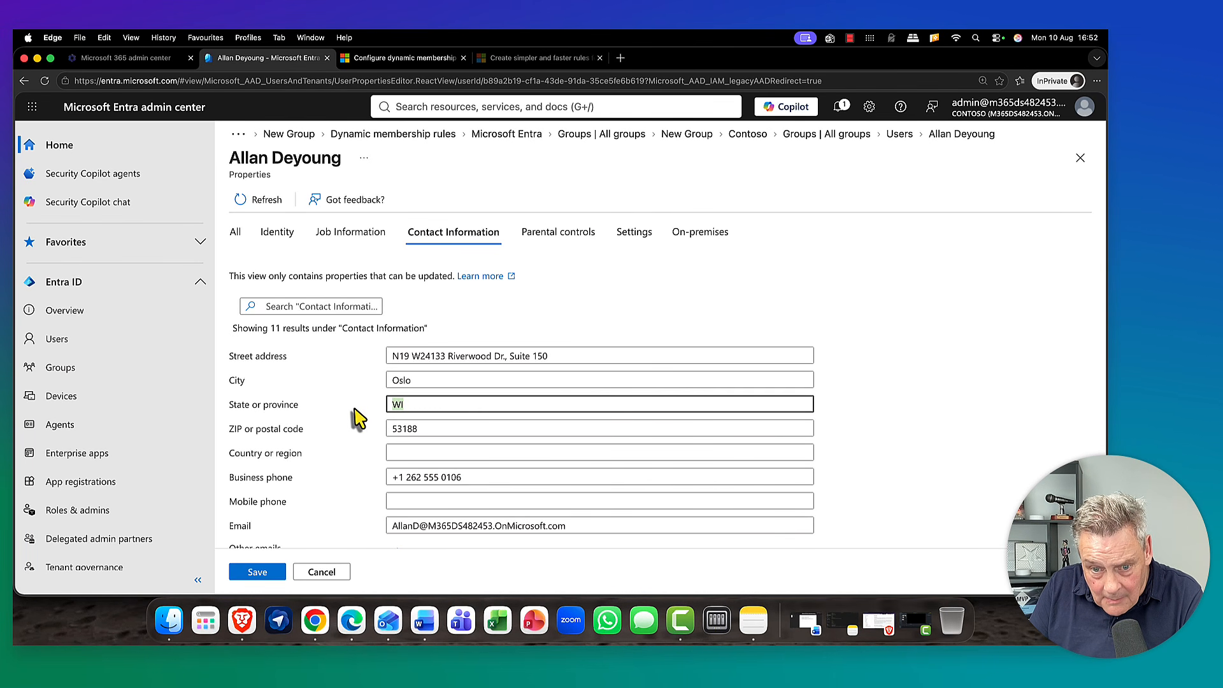
left_click_drag(436, 428, 235, 430)
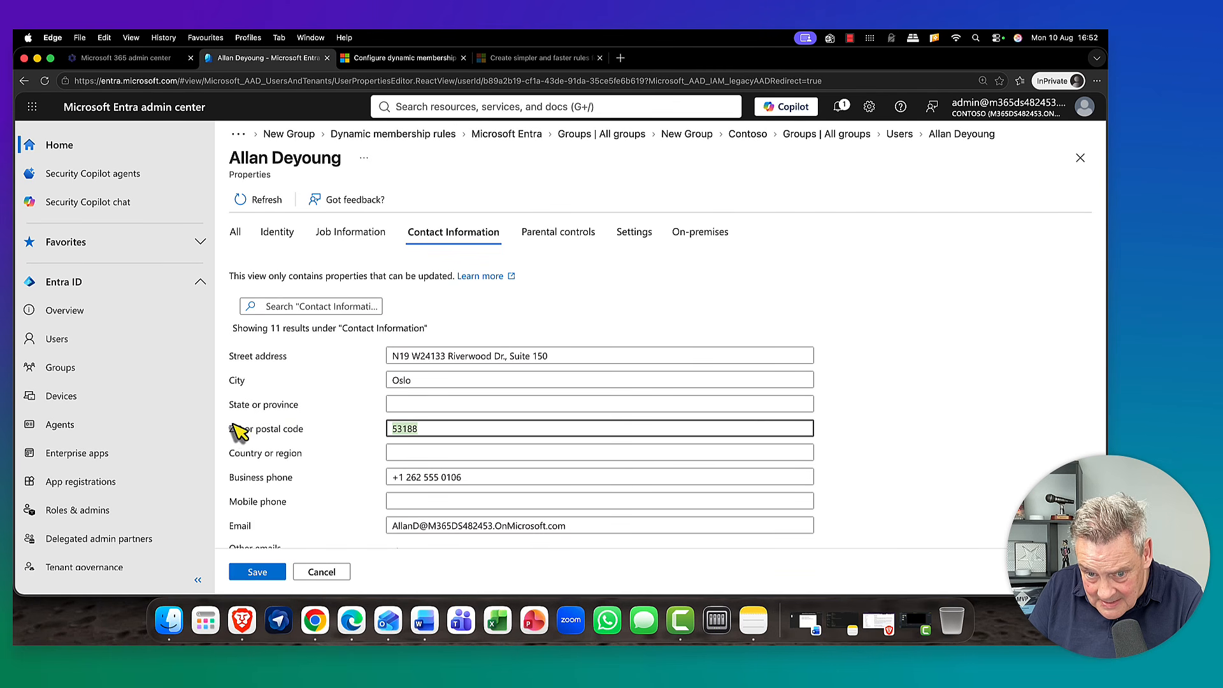
key("BackSpace")
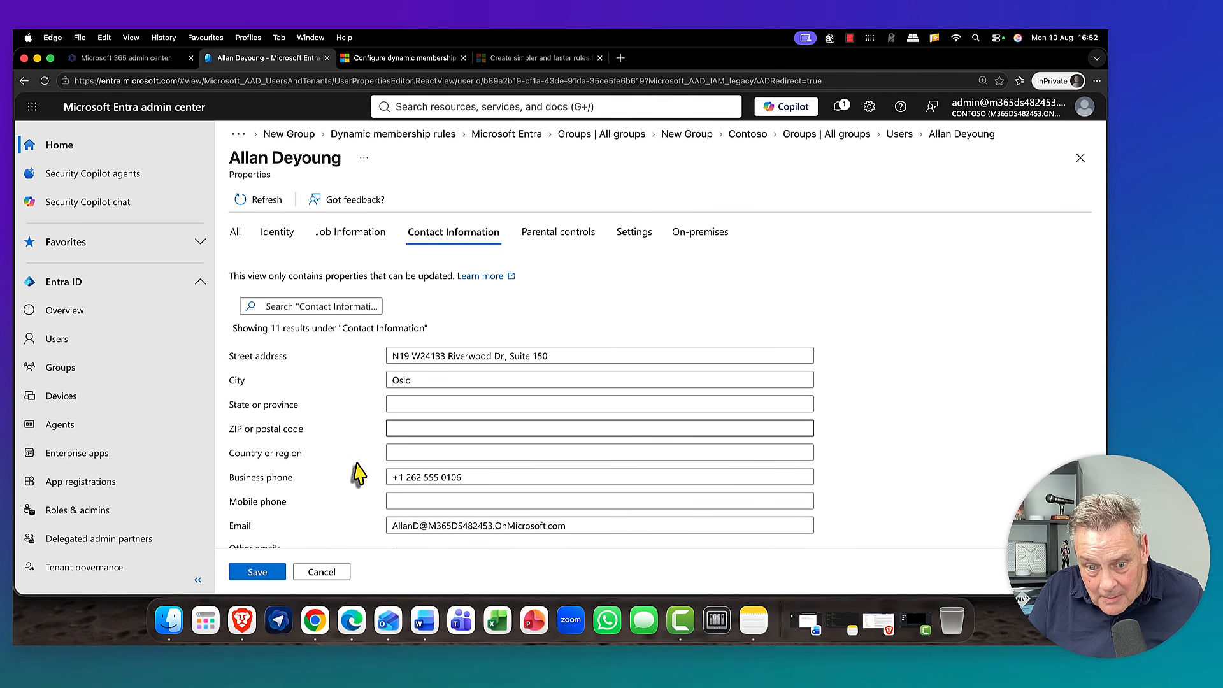
- Set the user's country or region to Norway and save the edited properties
left_click(390, 453)
type("Norway")
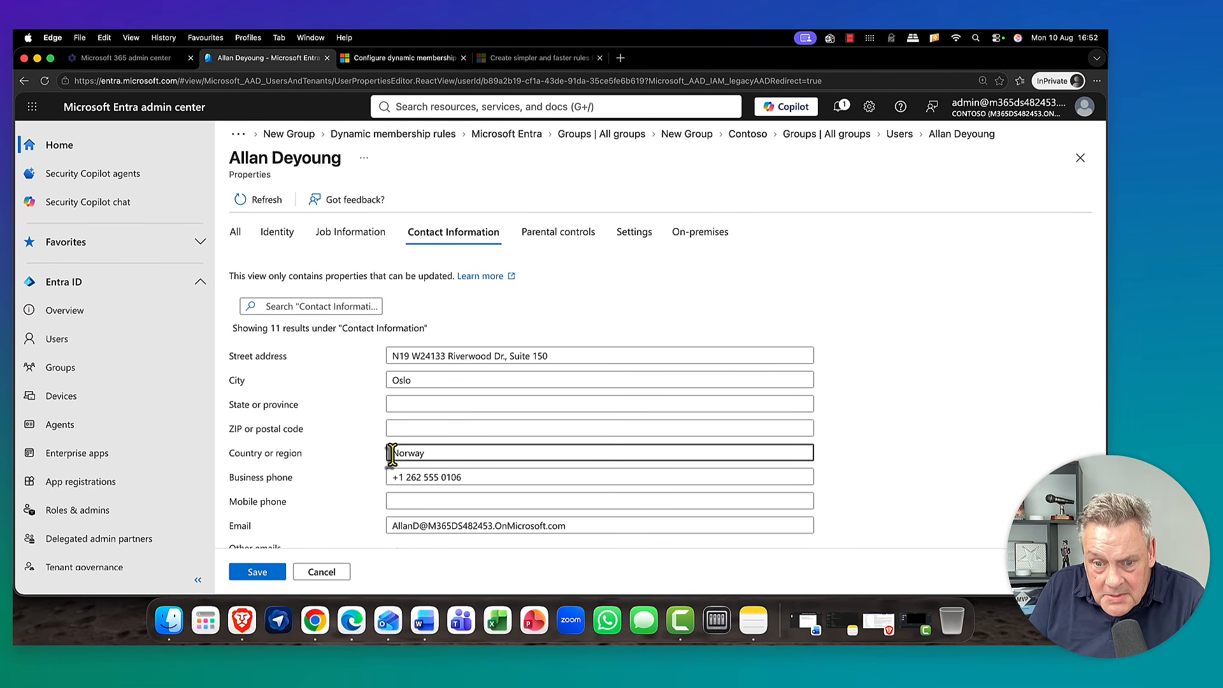
left_click(257, 573)
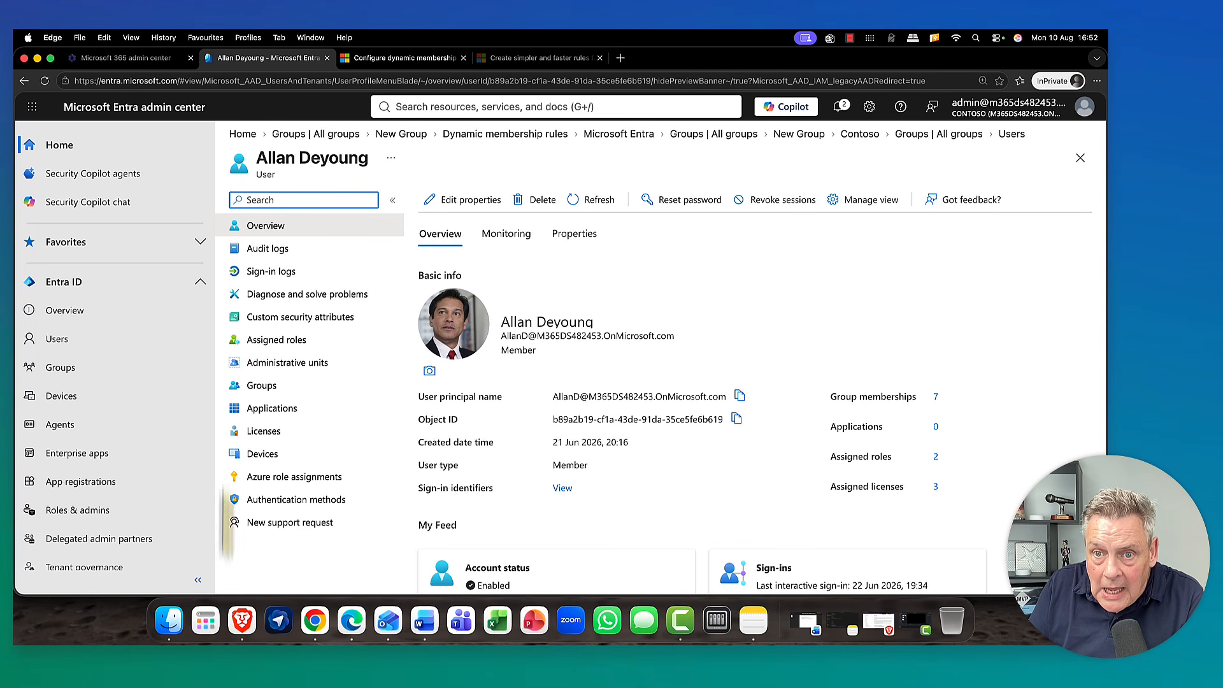
- Start a new security group named Oslo Devices and set its membership type to Dynamic Device
left_click(70, 369)
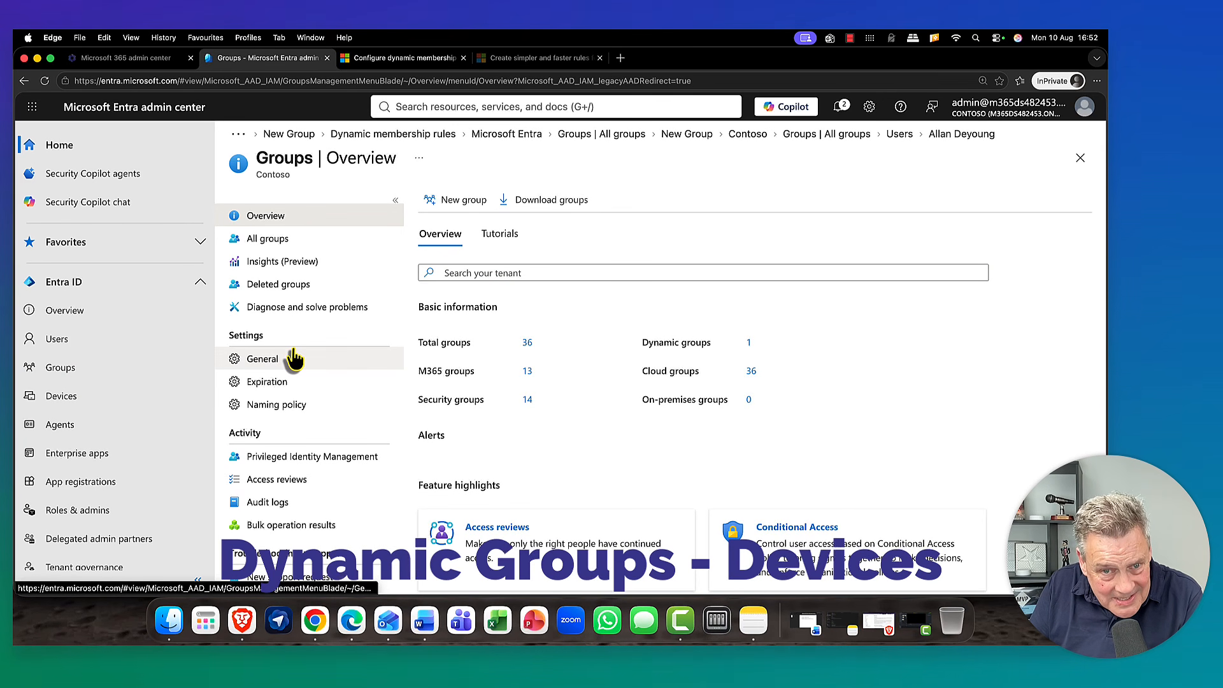
left_click(271, 239)
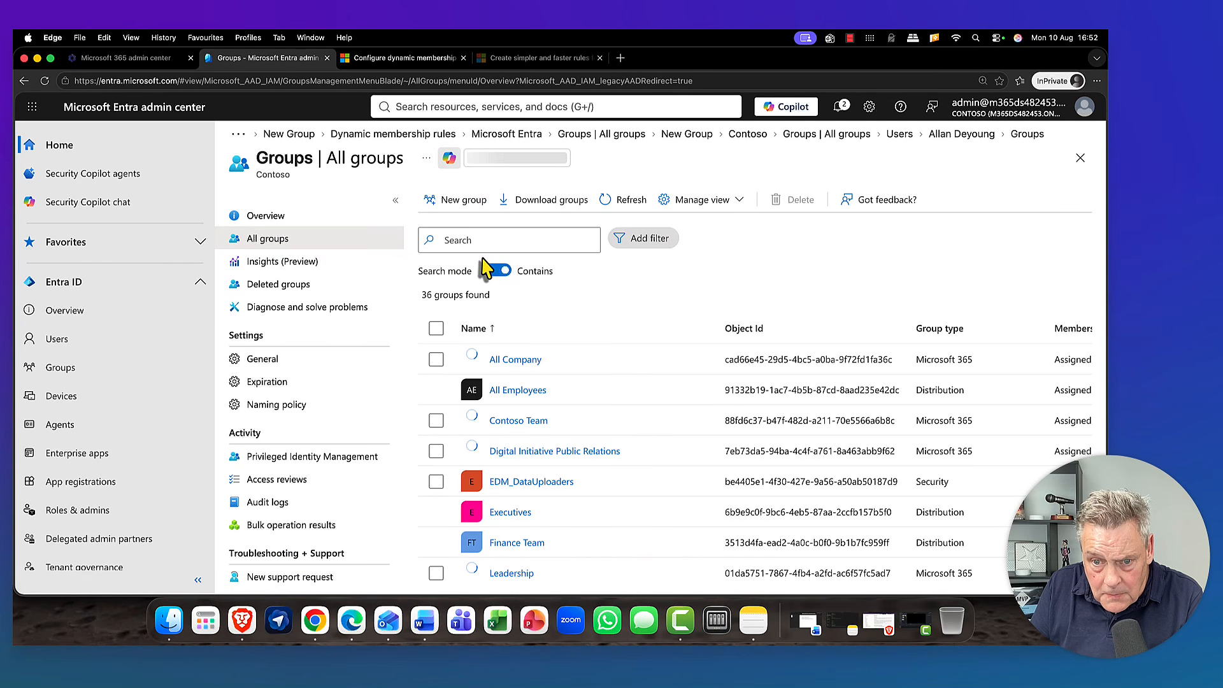
left_click(449, 200)
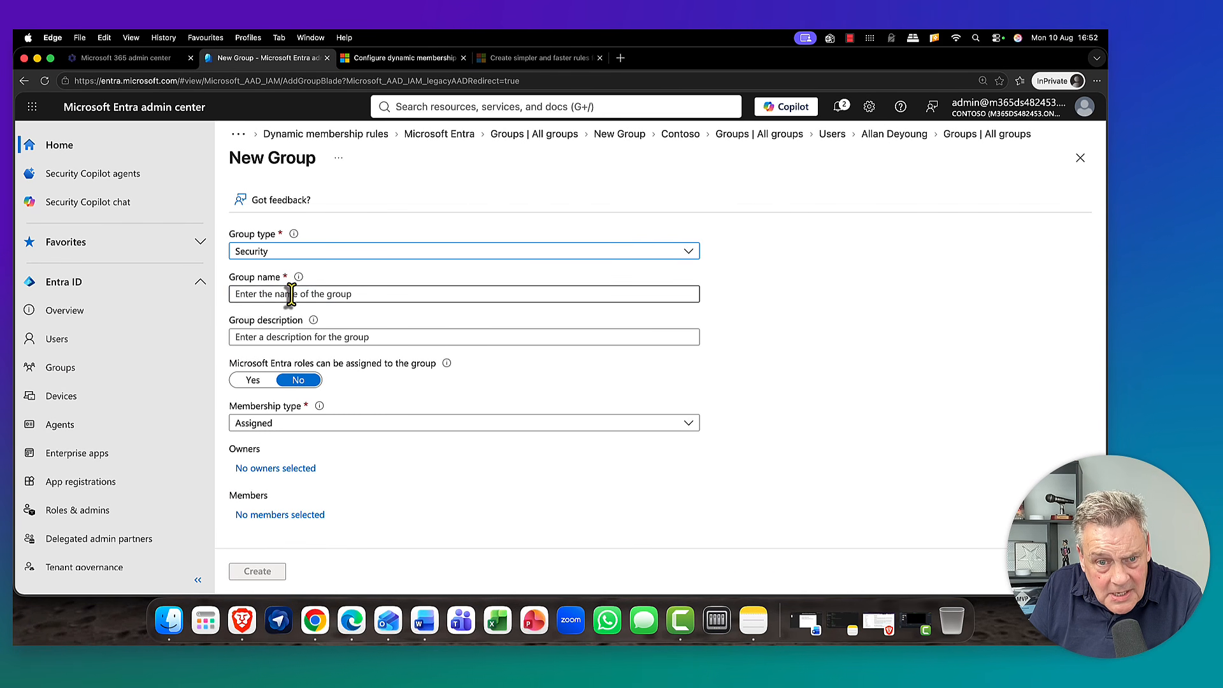
left_click(289, 295)
type("Oslo Devices")
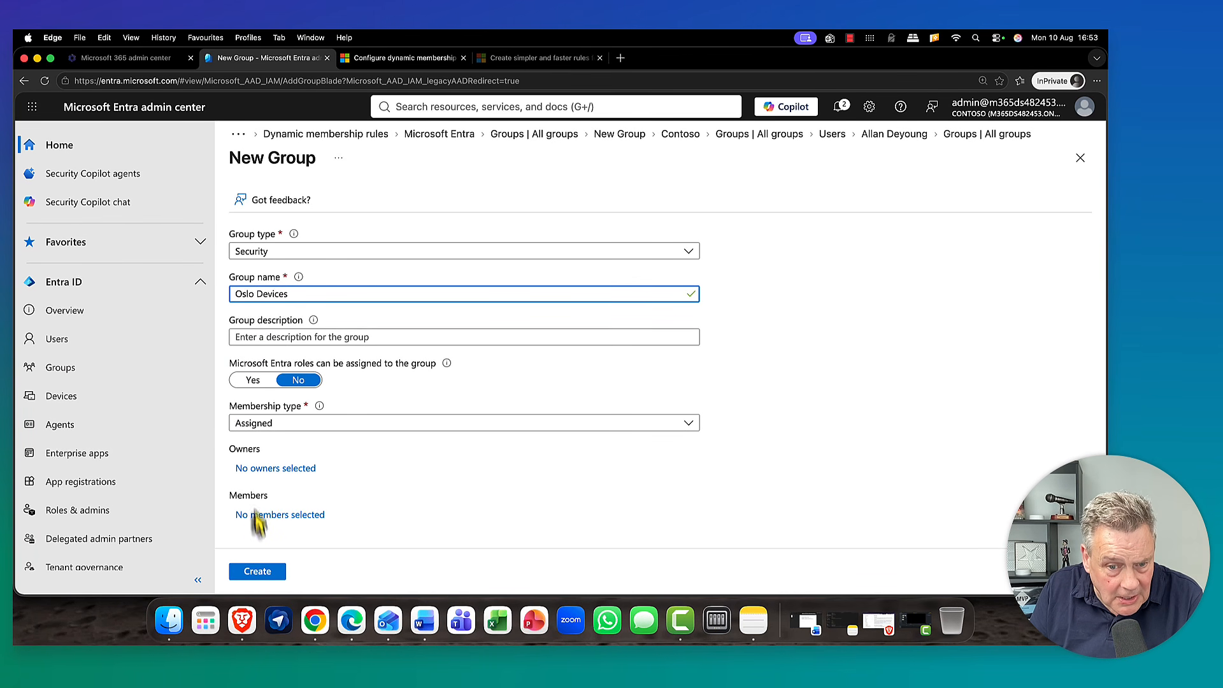
left_click(274, 425)
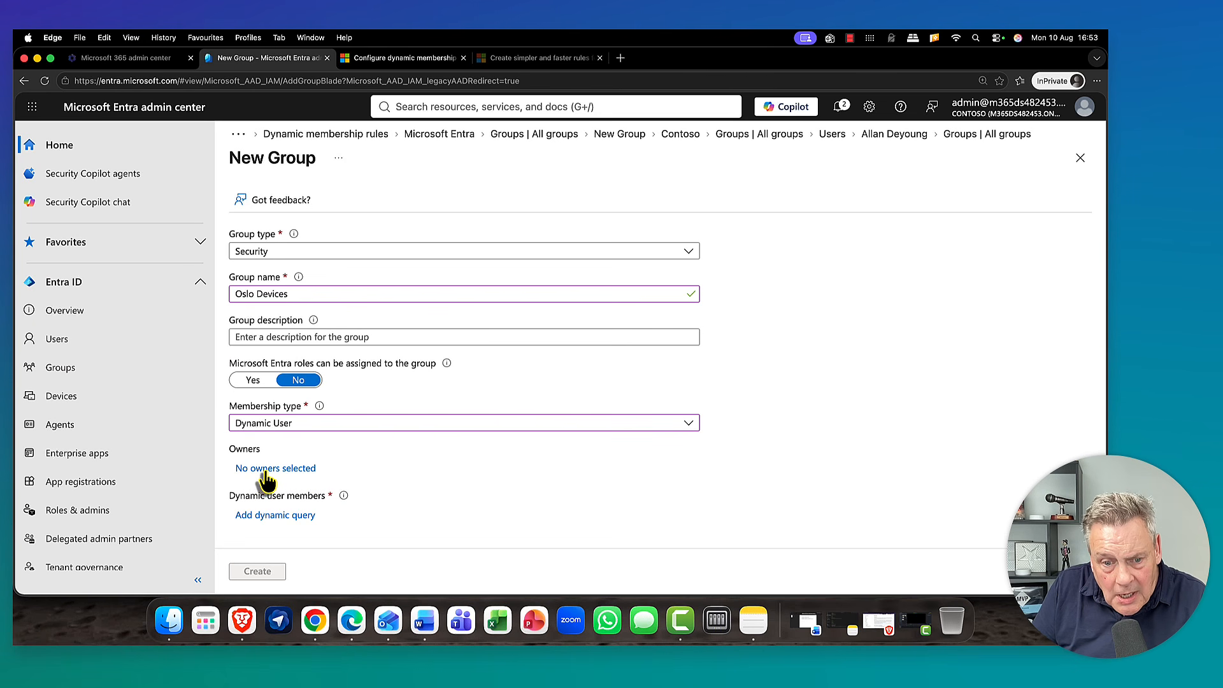
left_click(307, 426)
left_click(276, 498)
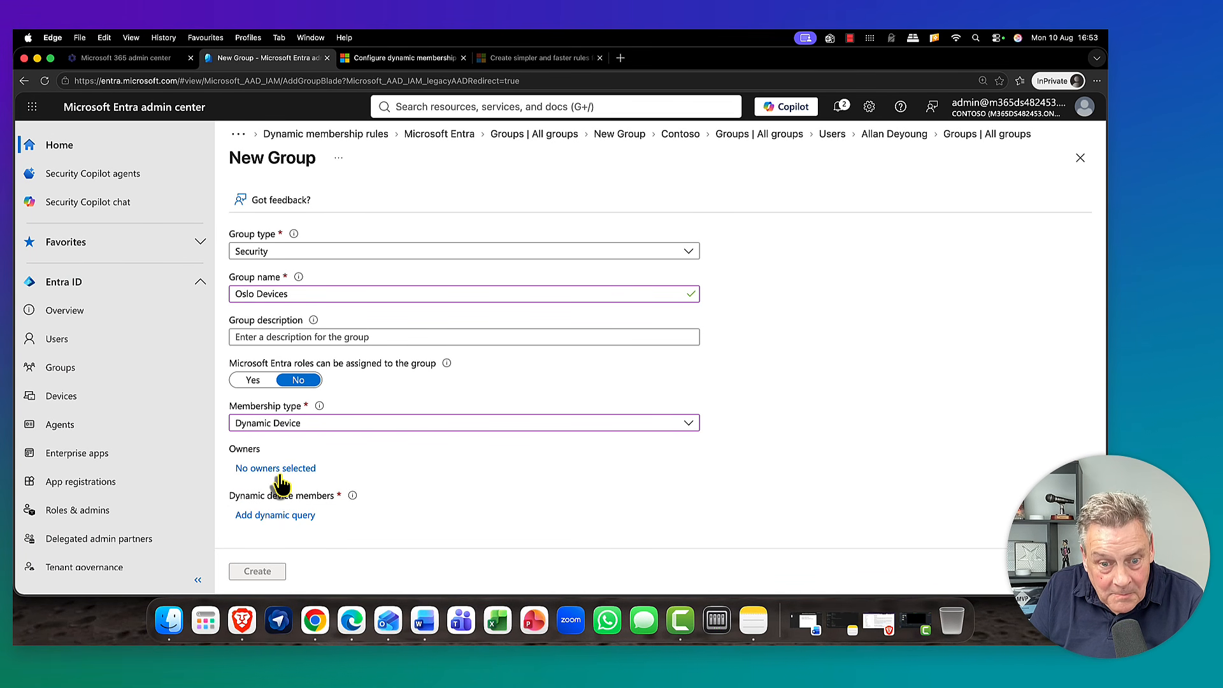
- Search the owner candidates for mod and assign MOD Administrator as the new group's owner
left_click(279, 473)
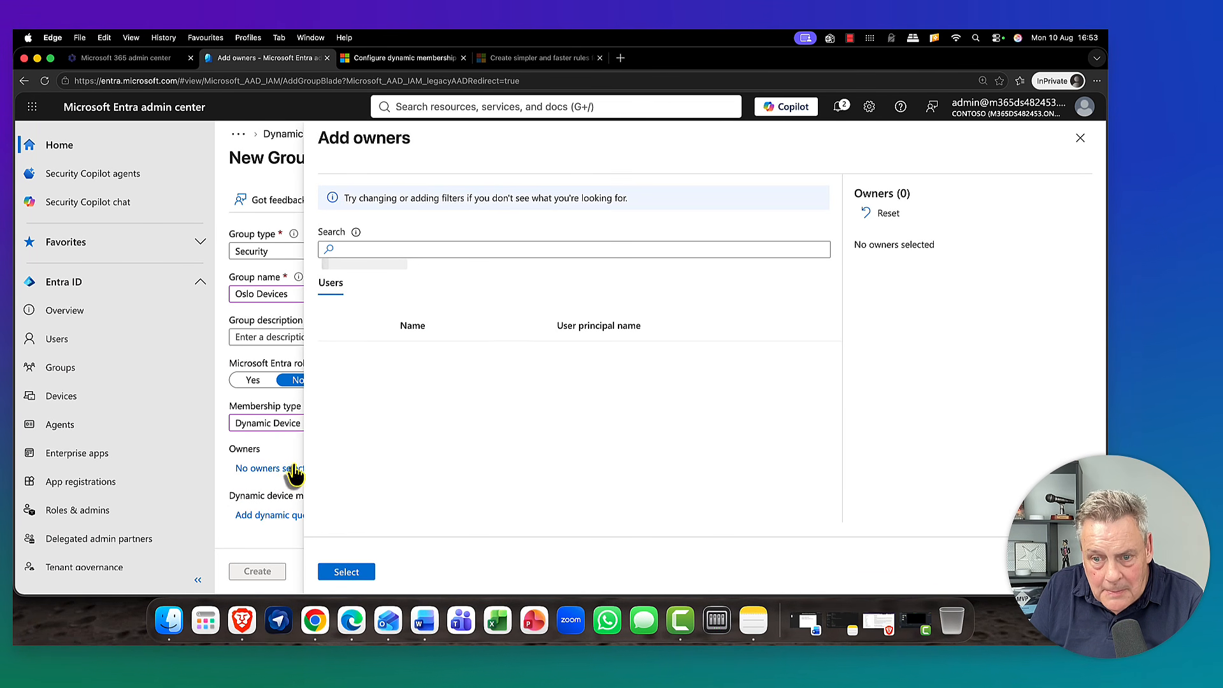
left_click(509, 249)
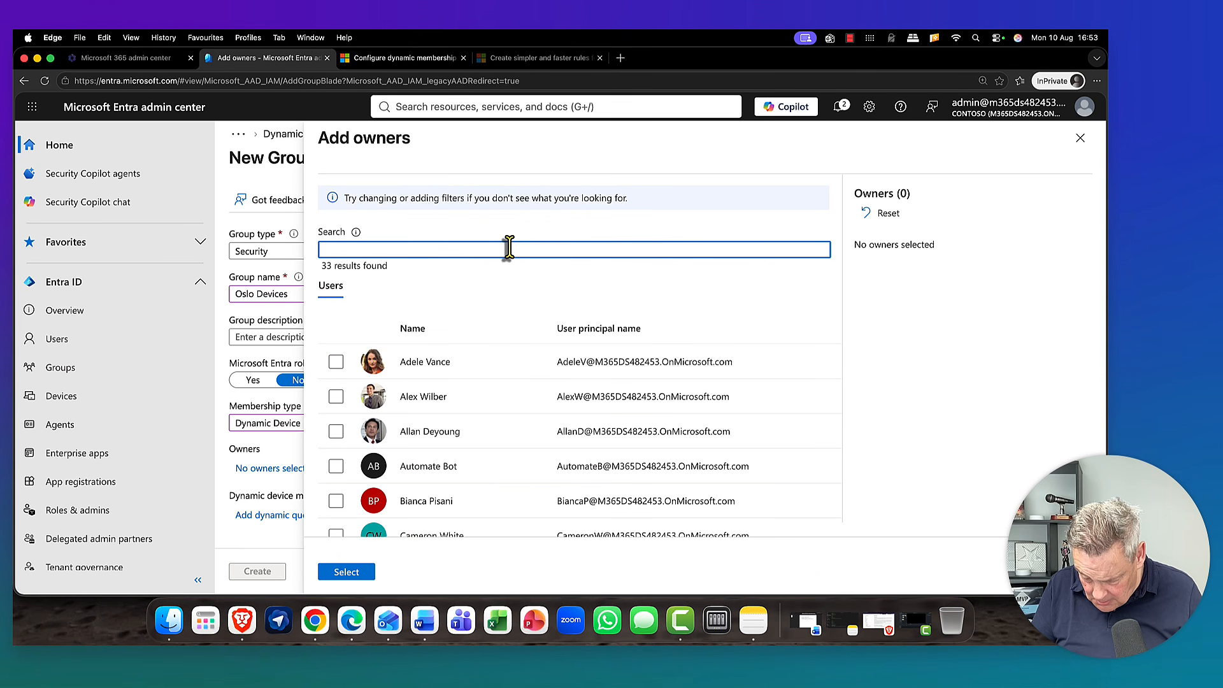
type("mod")
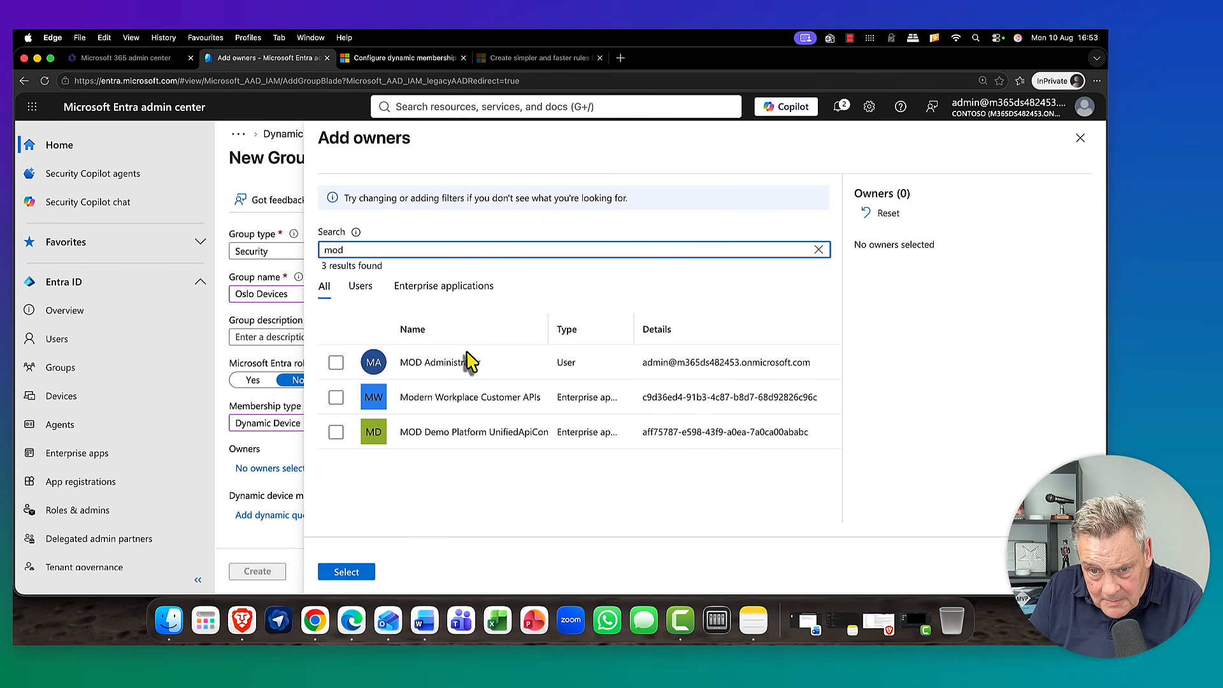
left_click(455, 360)
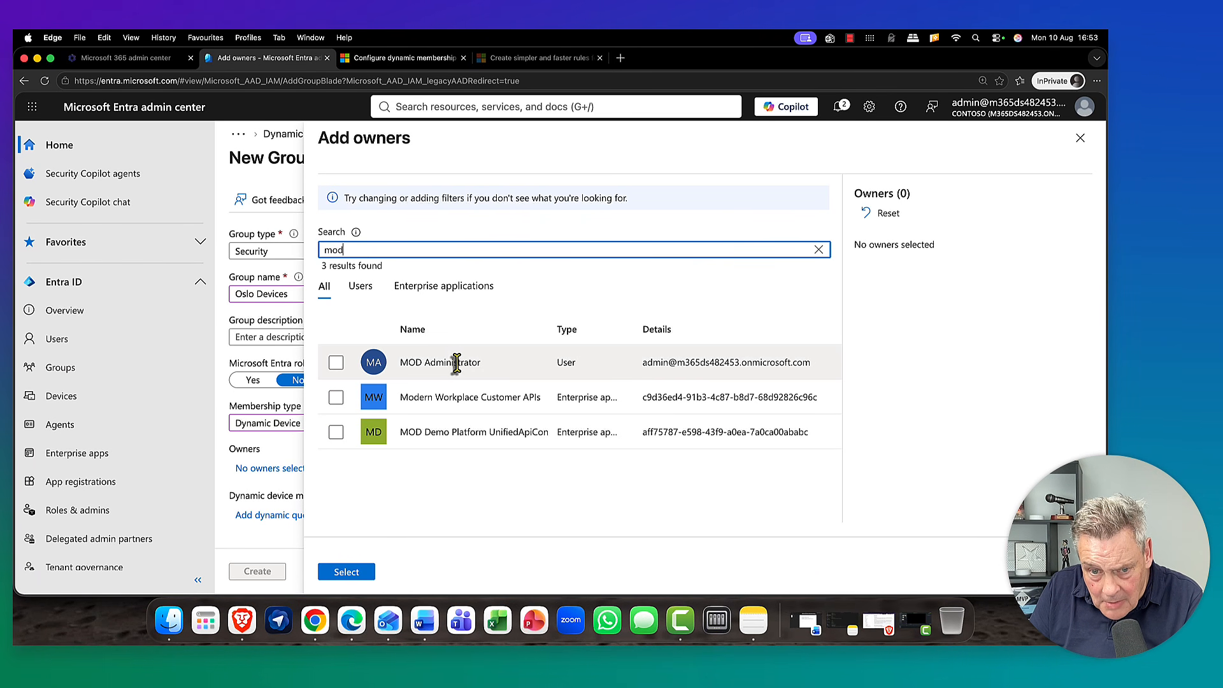
left_click(334, 573)
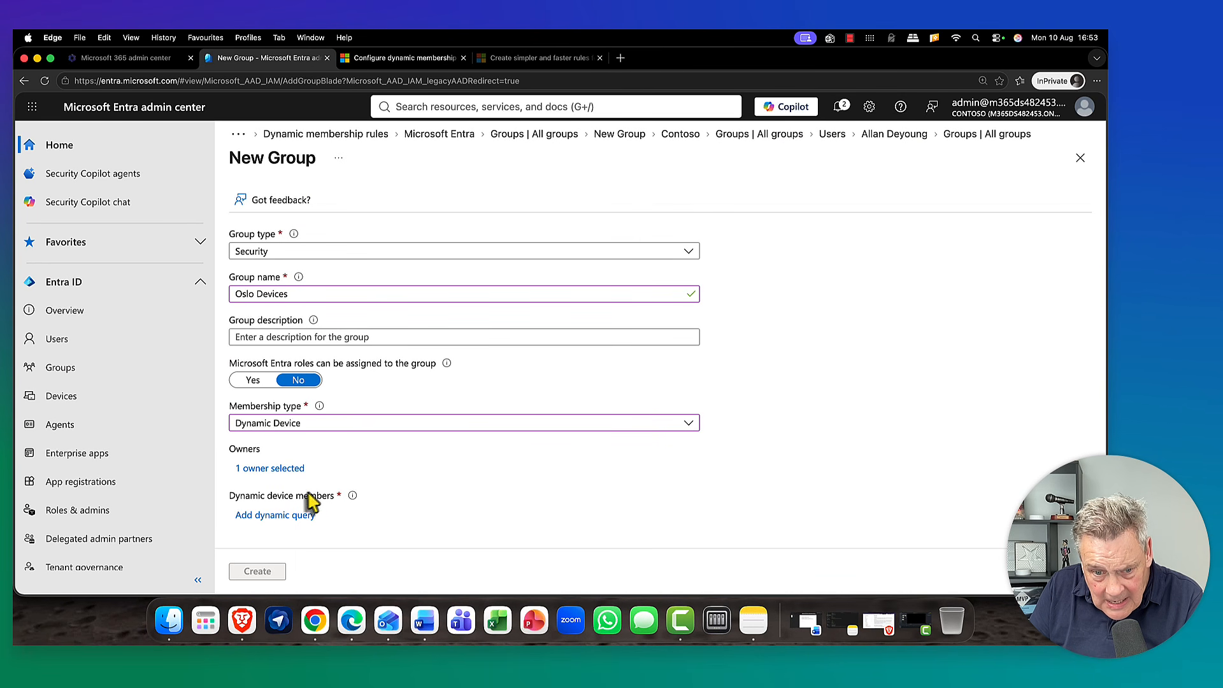
- Add a dynamic query to the device group and define its first expression as deviceManufacturer Equals Dell
left_click(283, 519)
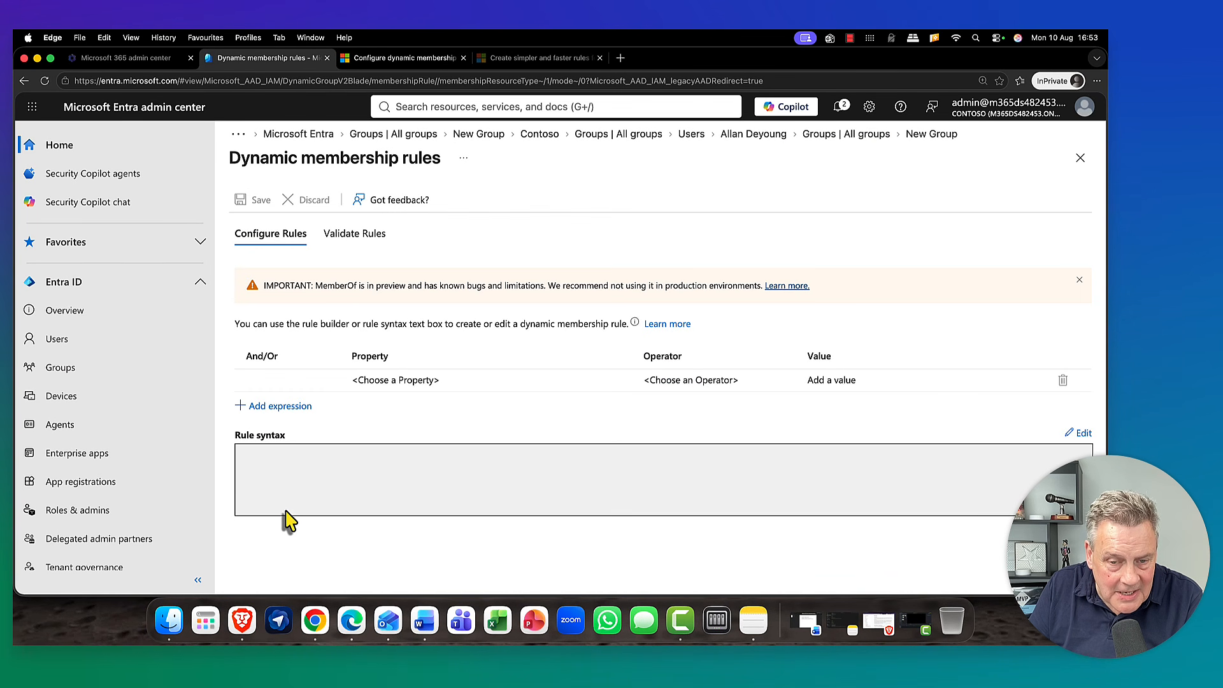
left_click(406, 380)
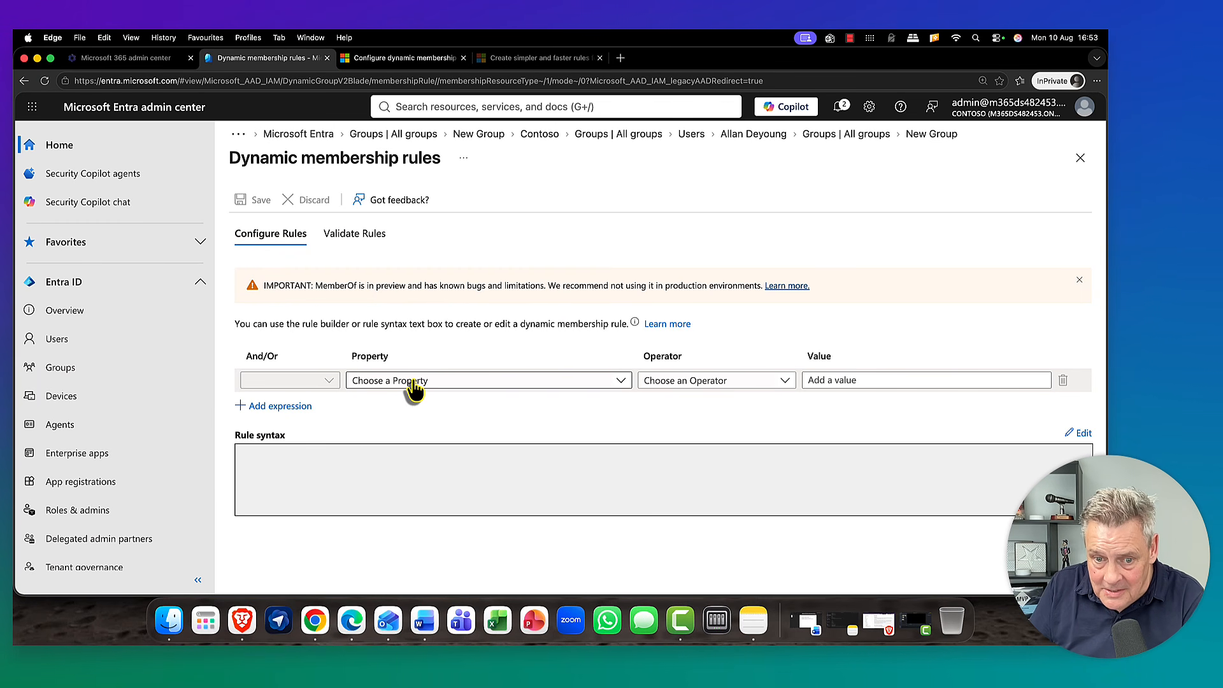
left_click(414, 386)
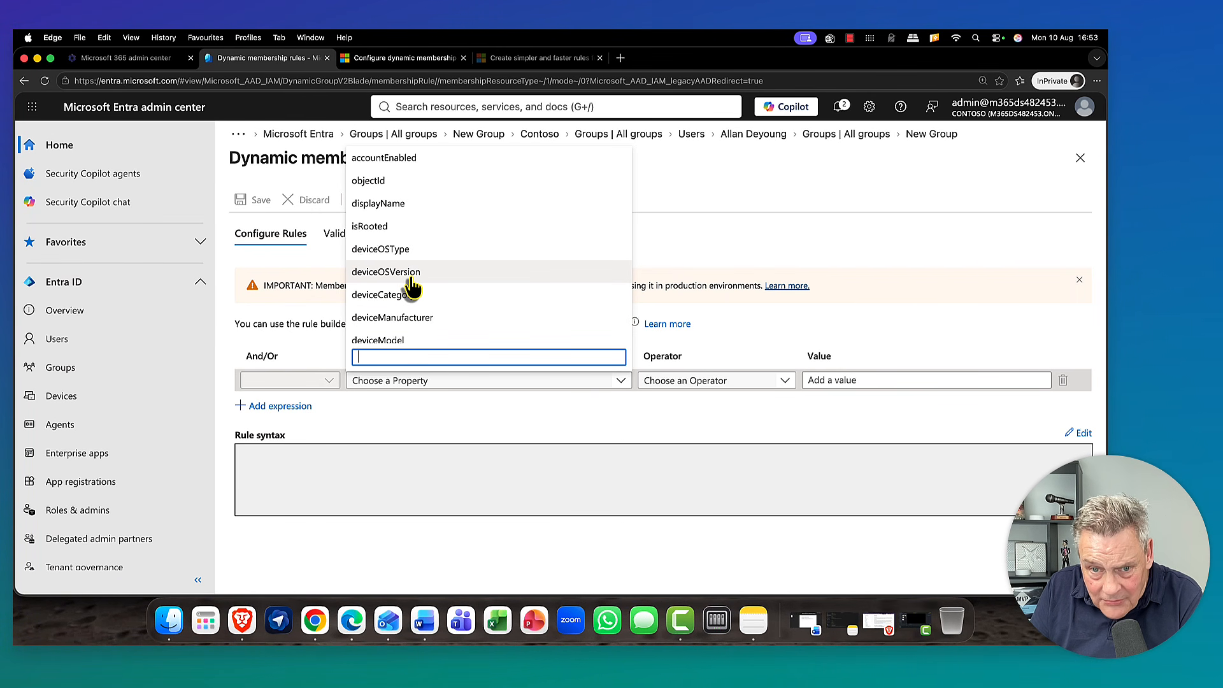
left_click(412, 320)
left_click(690, 385)
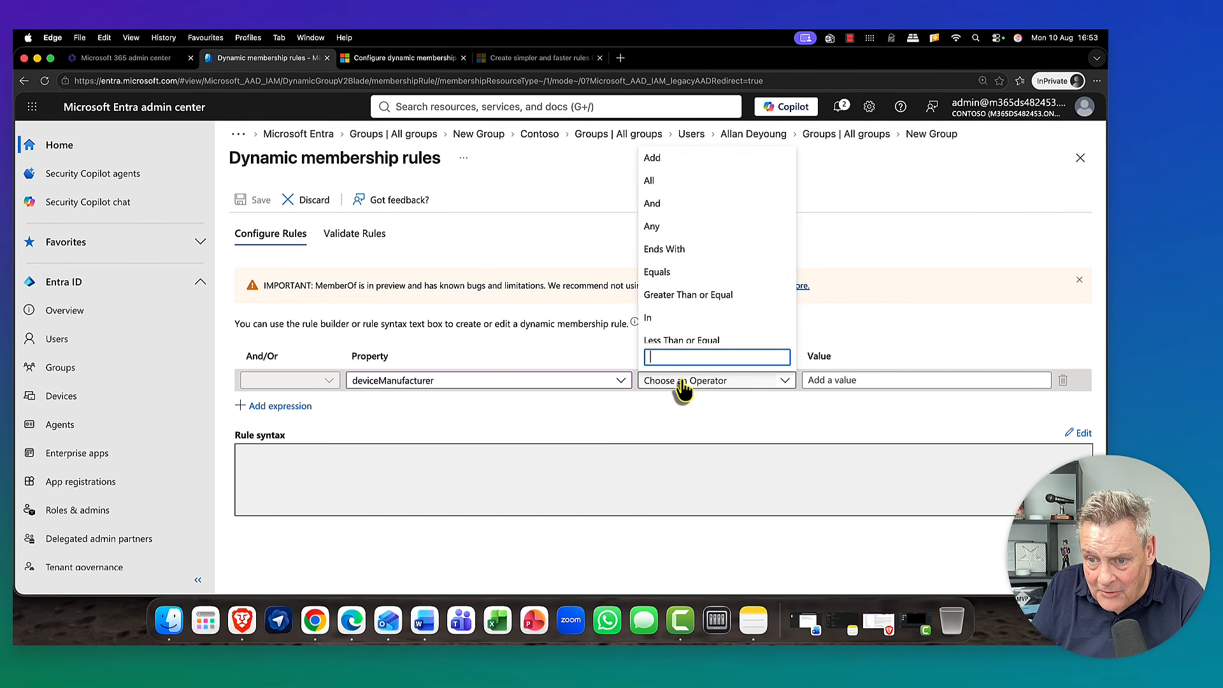
left_click(681, 272)
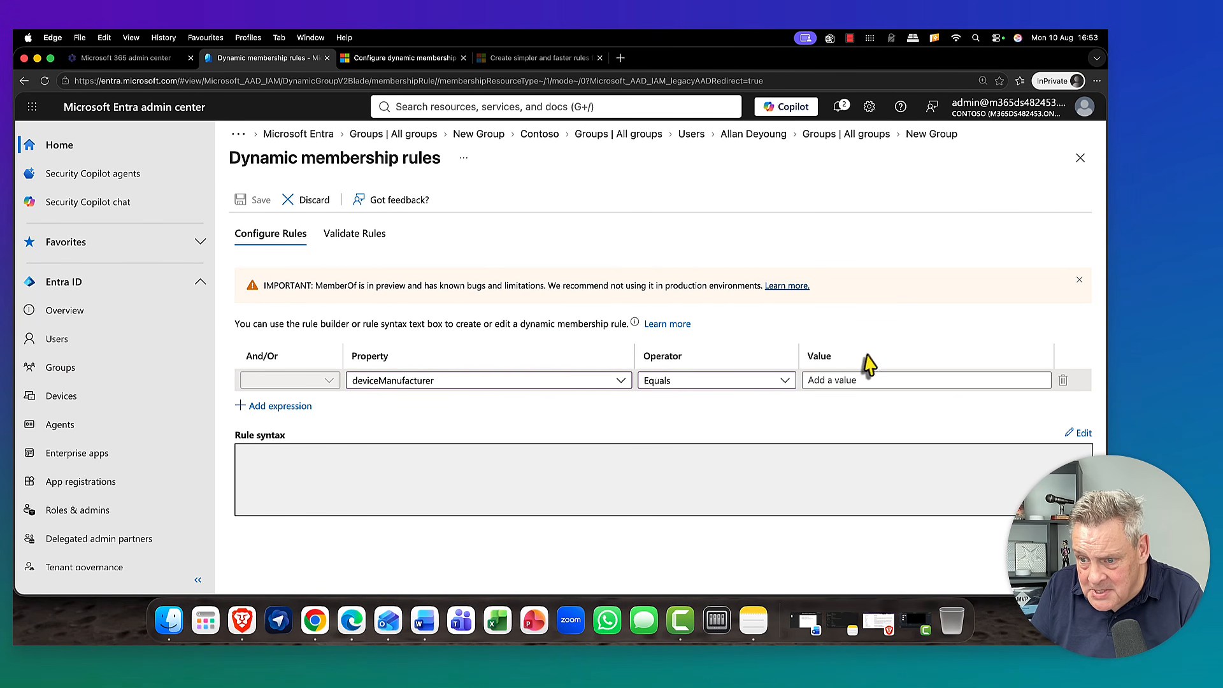
left_click(846, 380)
type("Dell")
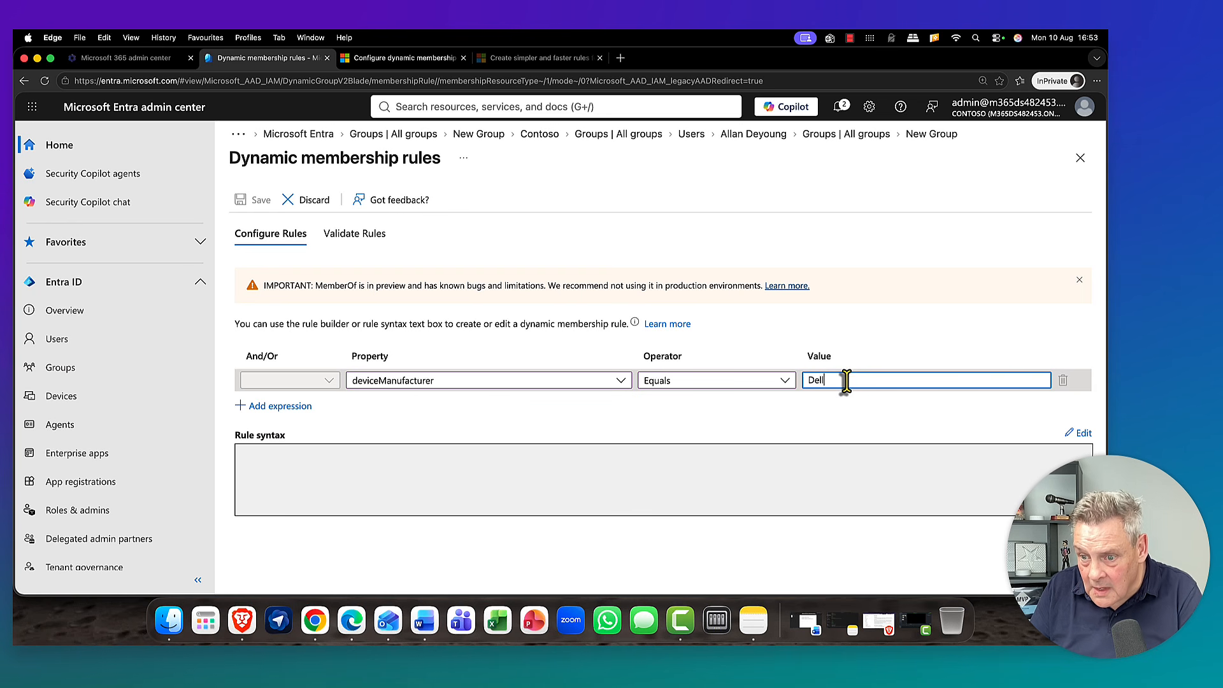
- Add a second expression joined with And, requiring deviceCategory Equals Laptop
left_click(250, 410)
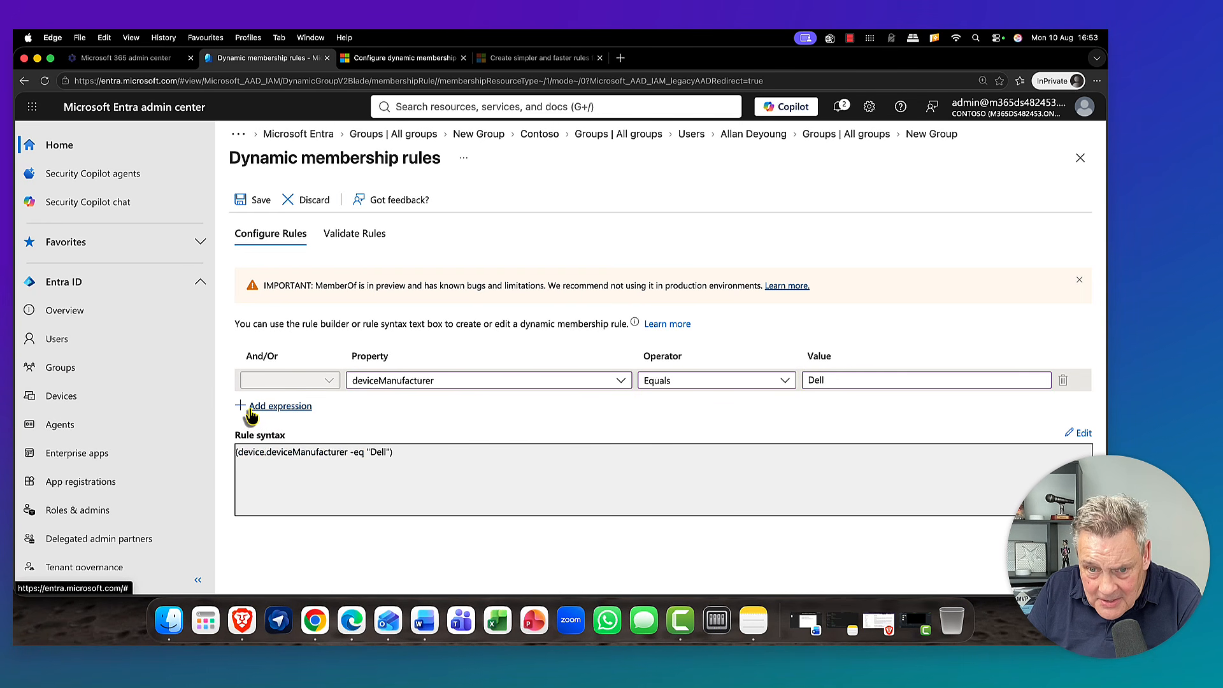
left_click(425, 407)
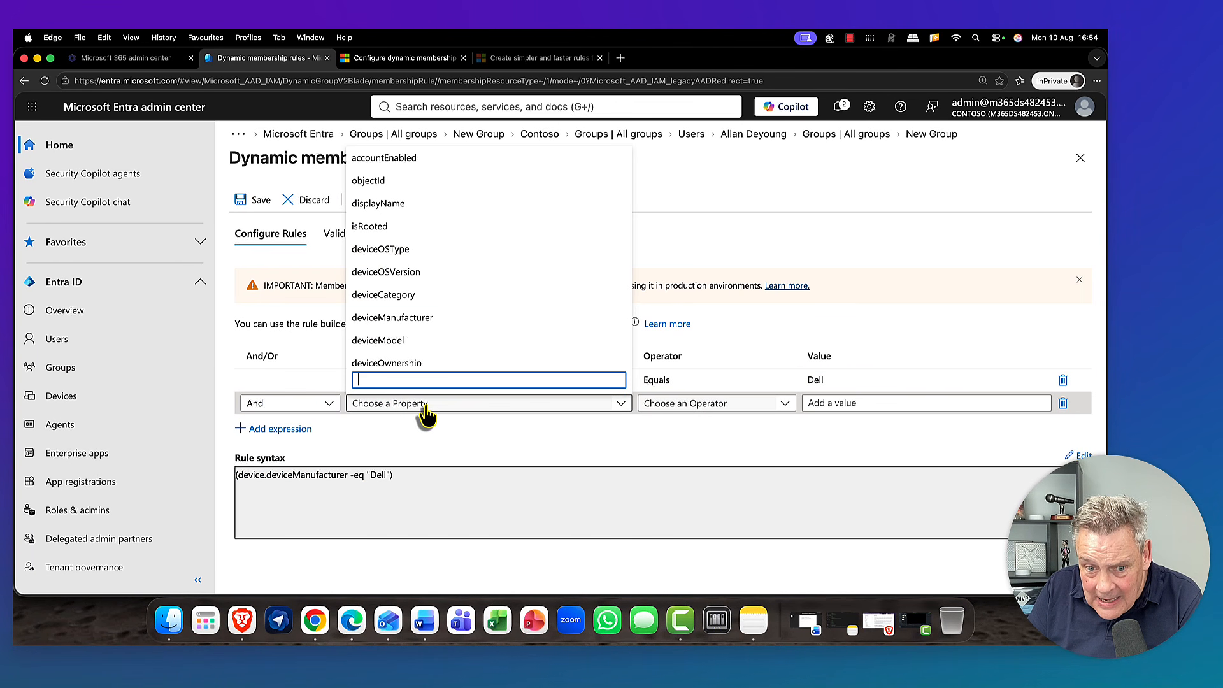
left_click(402, 300)
left_click(737, 407)
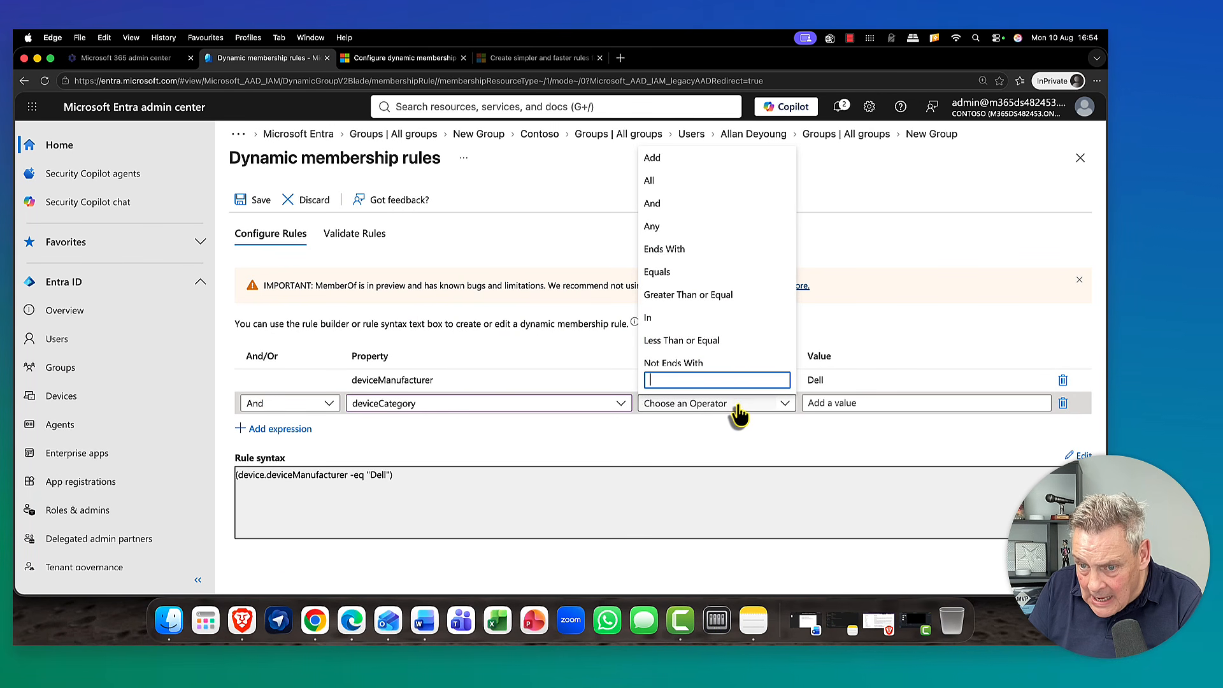
left_click(662, 273)
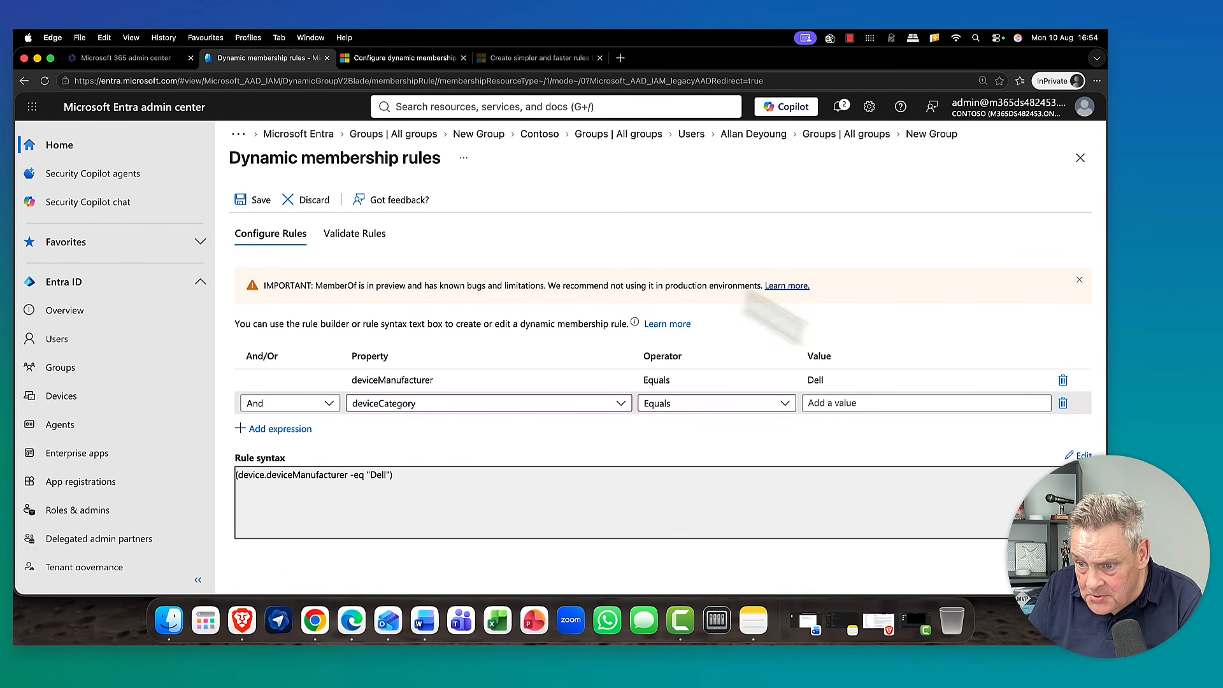
left_click(870, 403)
type("La")
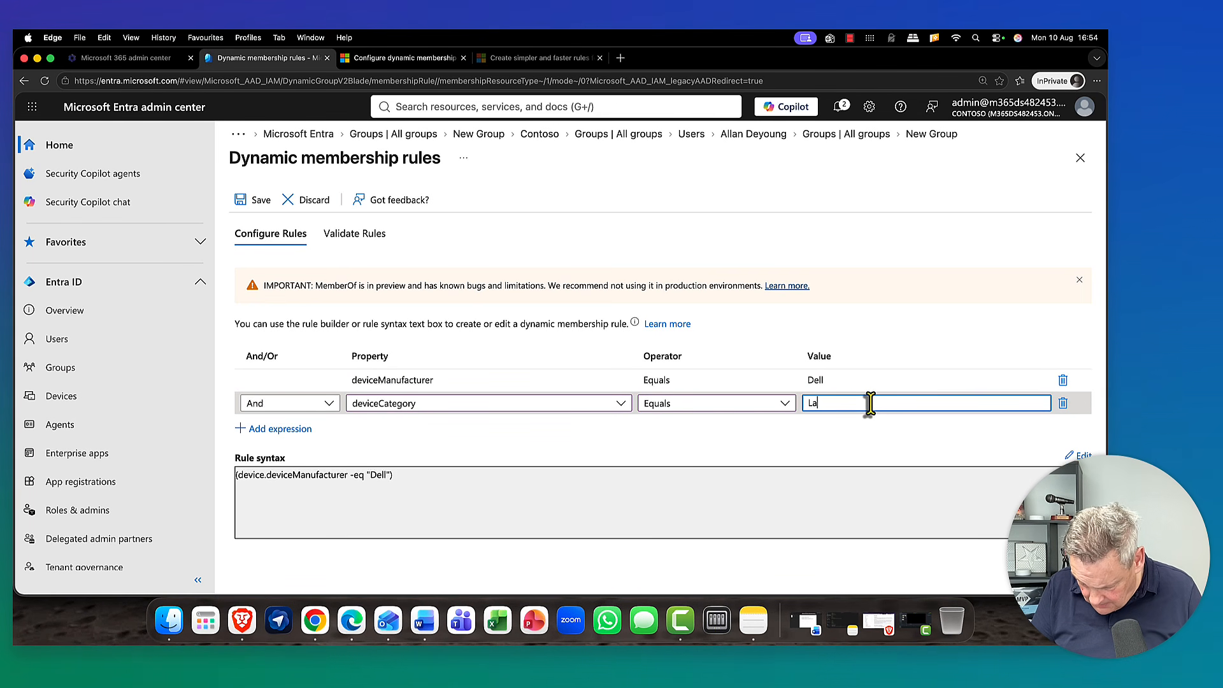
type("ptop")
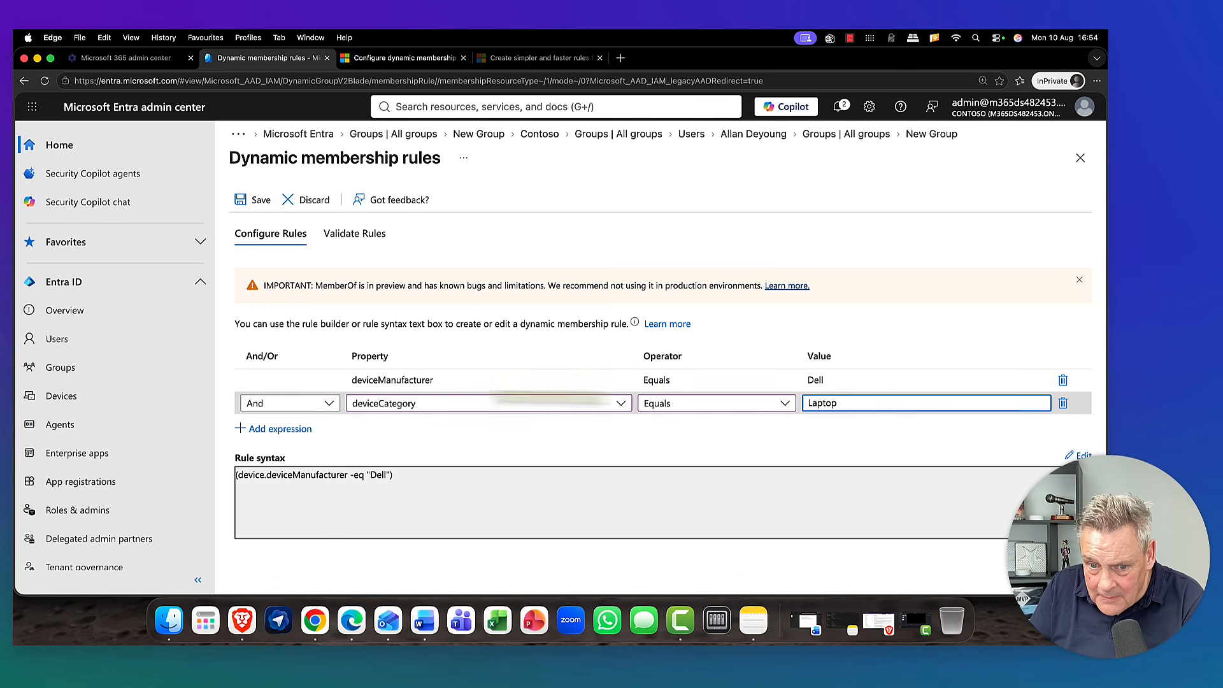
- Add a third expression joined with And, requiring deviceModel Starts With XPS, and save the dynamic membership rule
left_click(280, 429)
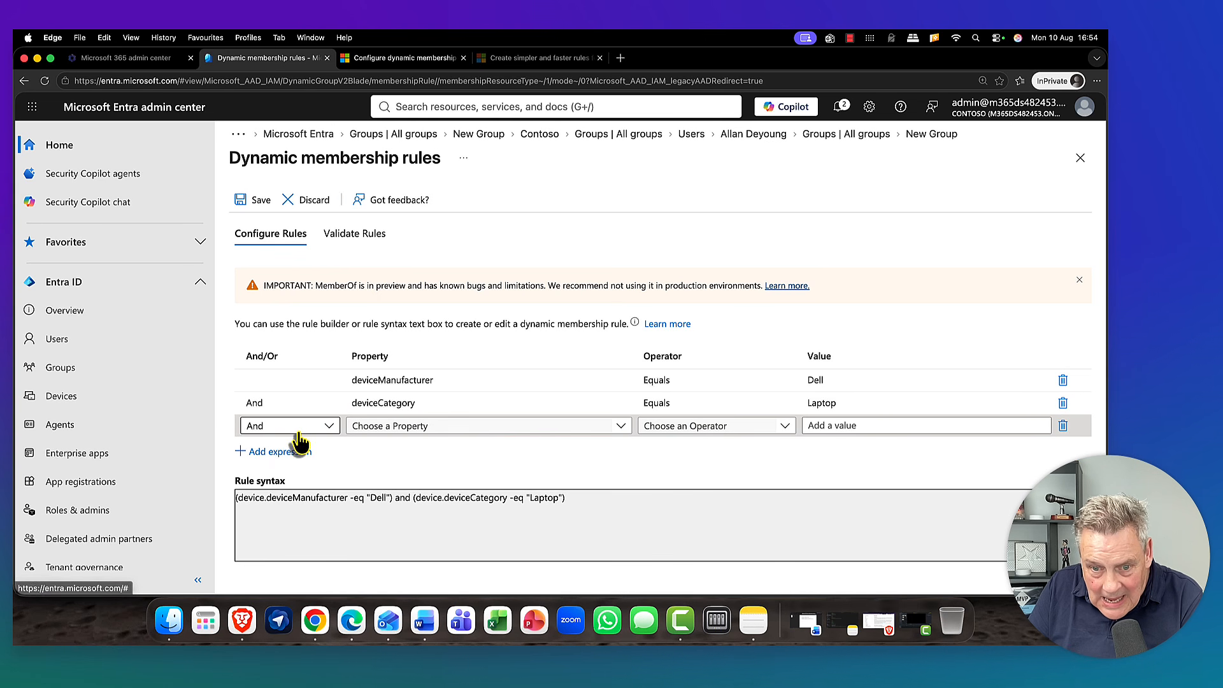
left_click(404, 430)
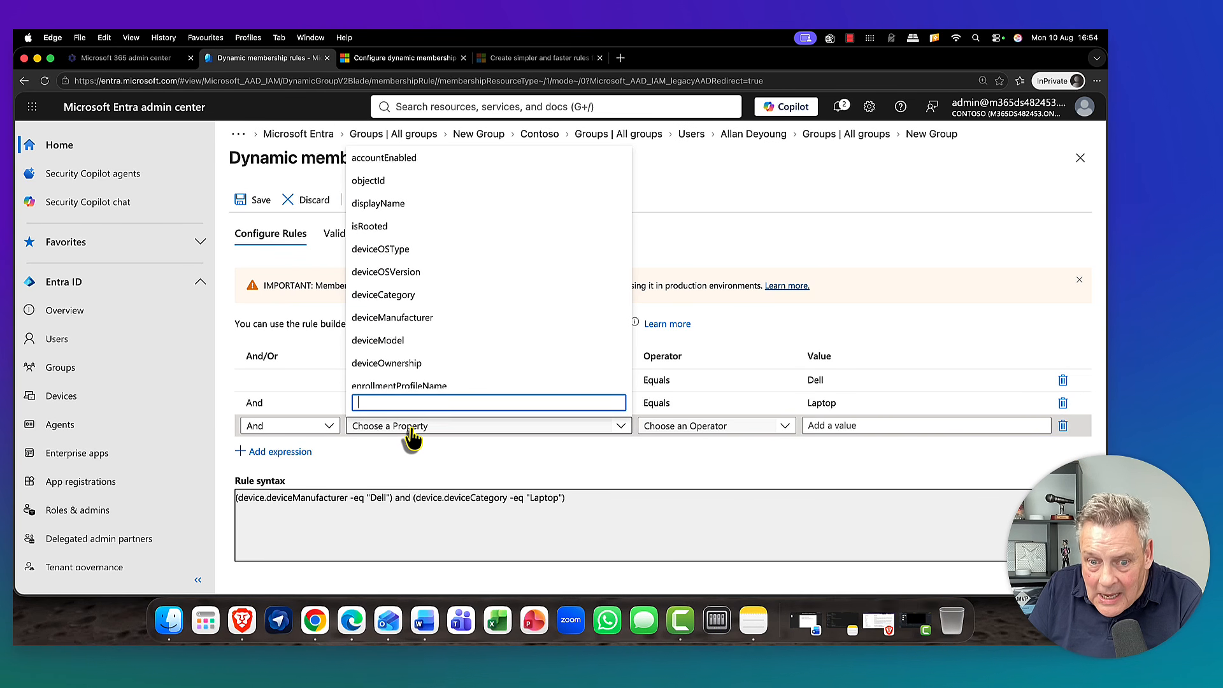
left_click(401, 342)
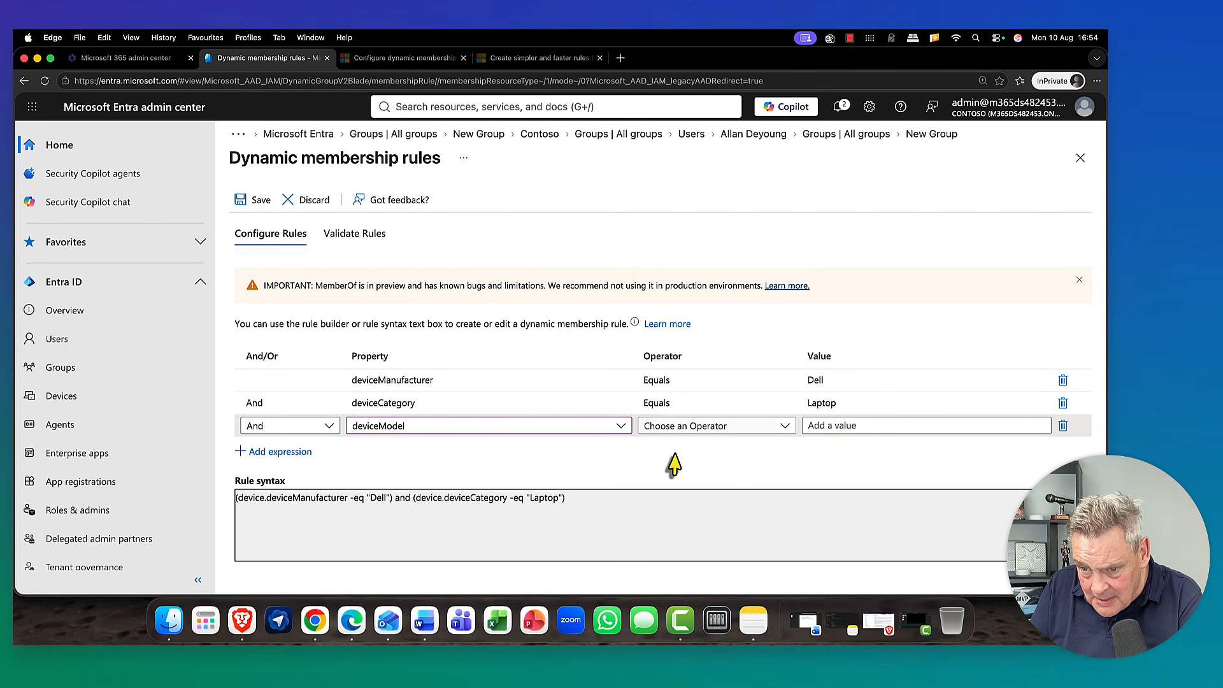
left_click(708, 439)
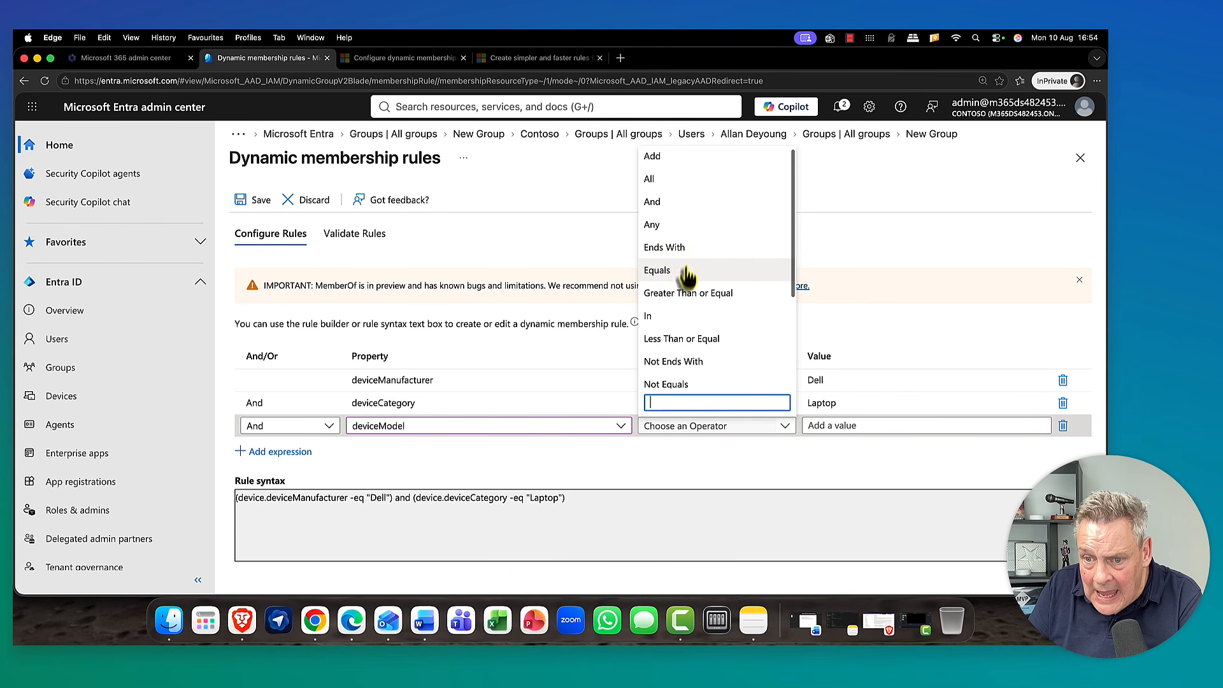
scroll(723, 376, "down", 1)
scroll(723, 376, "down", 4)
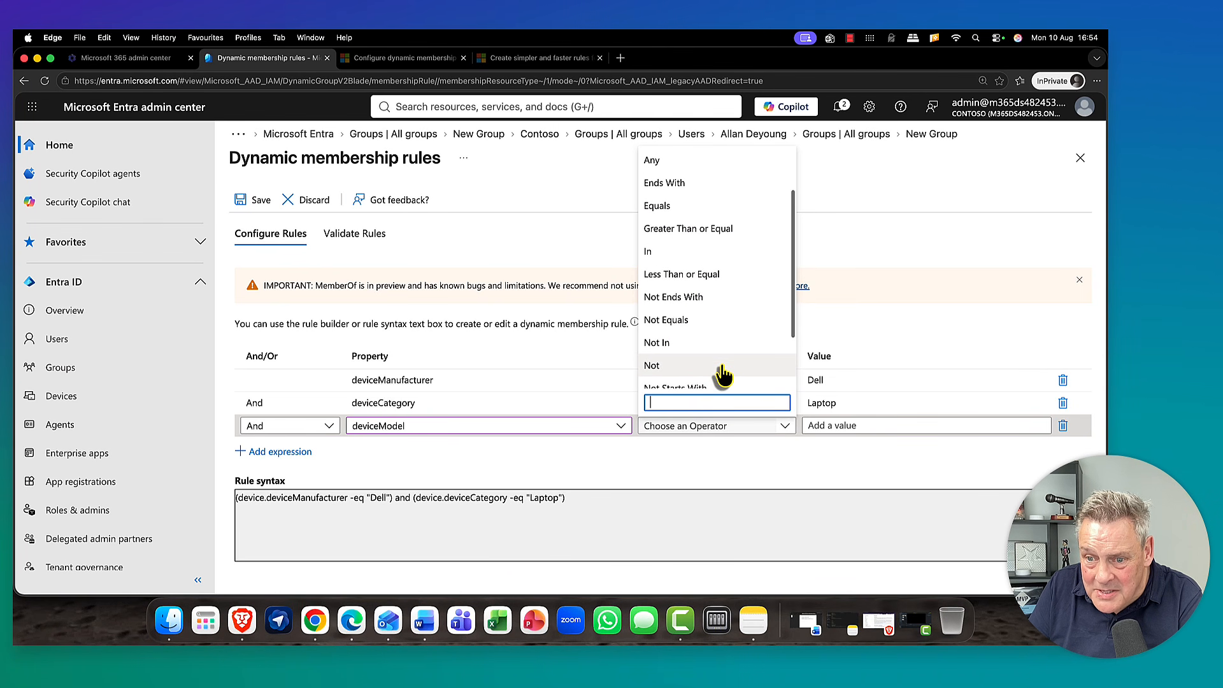
left_click(719, 357)
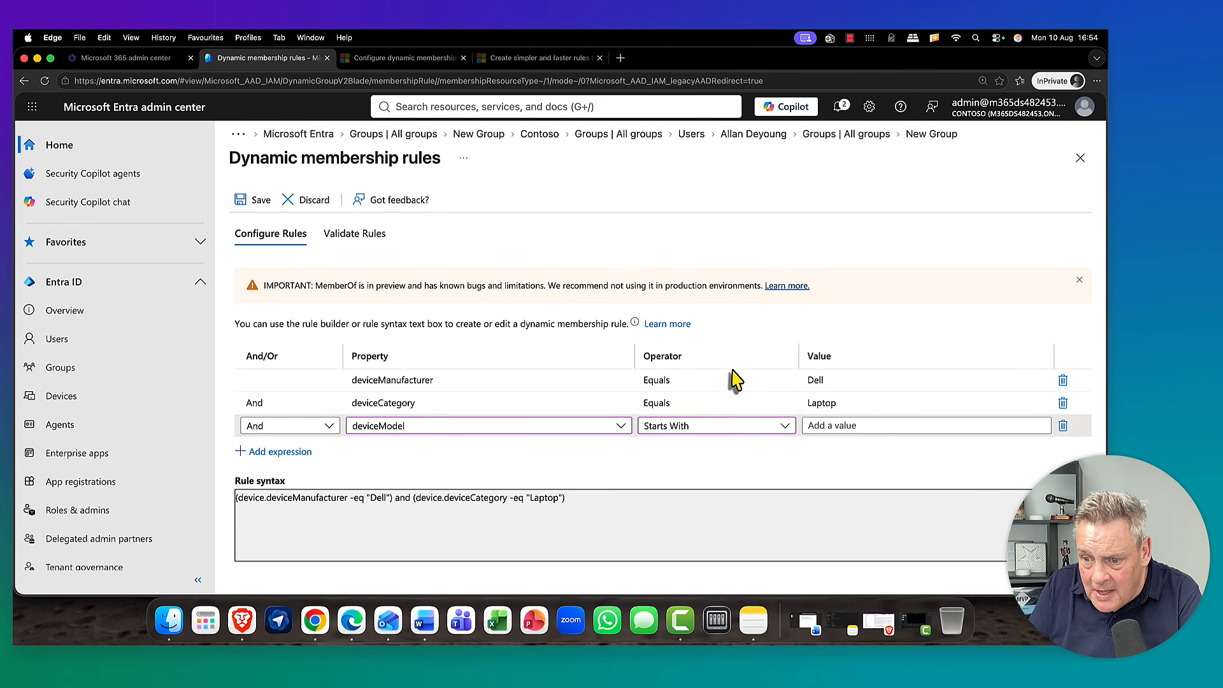
left_click(853, 425)
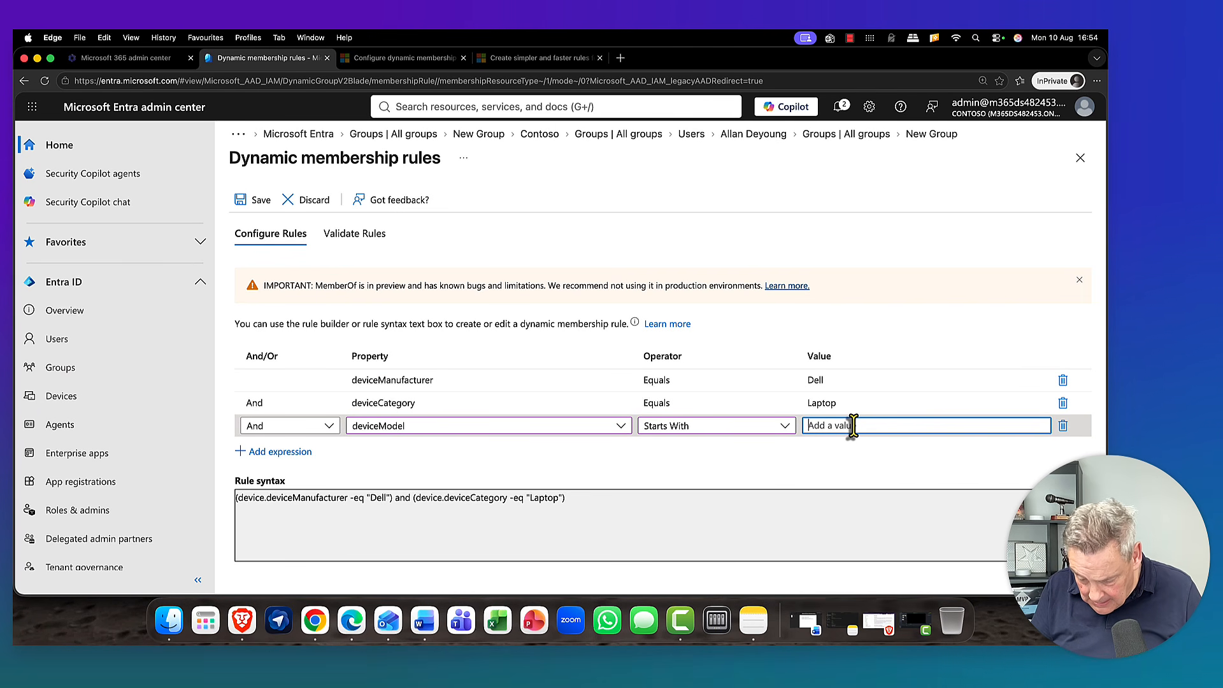
type("XPS")
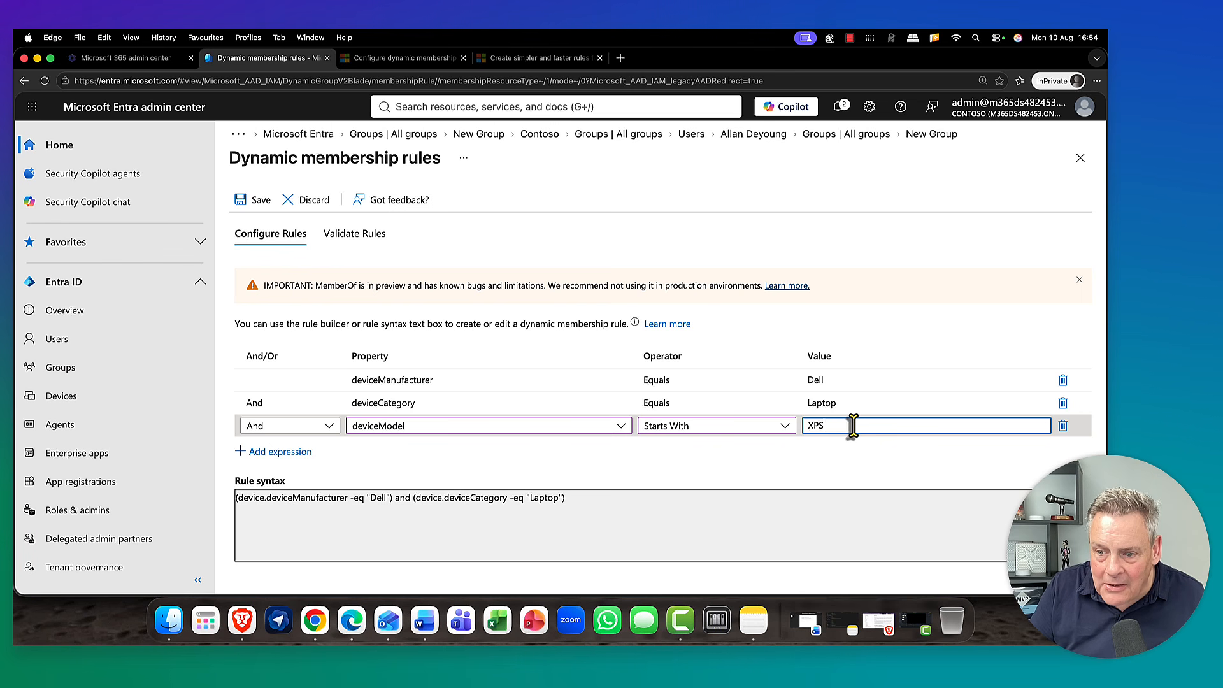
left_click(574, 541)
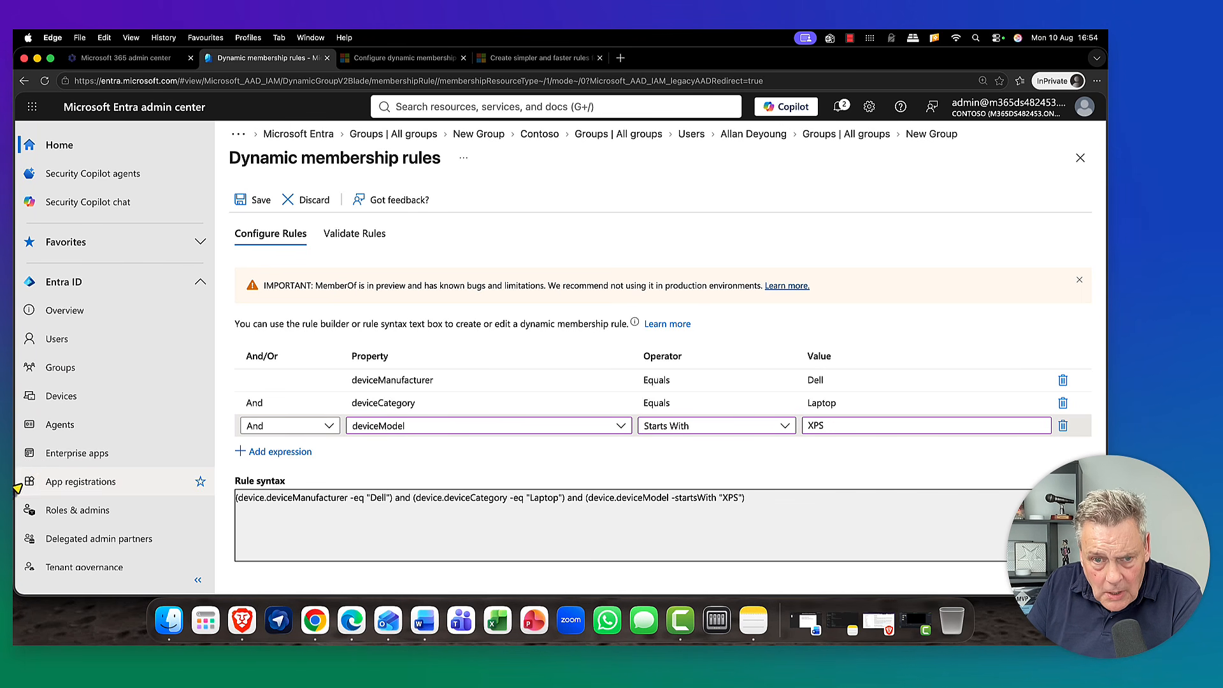
left_click(257, 200)
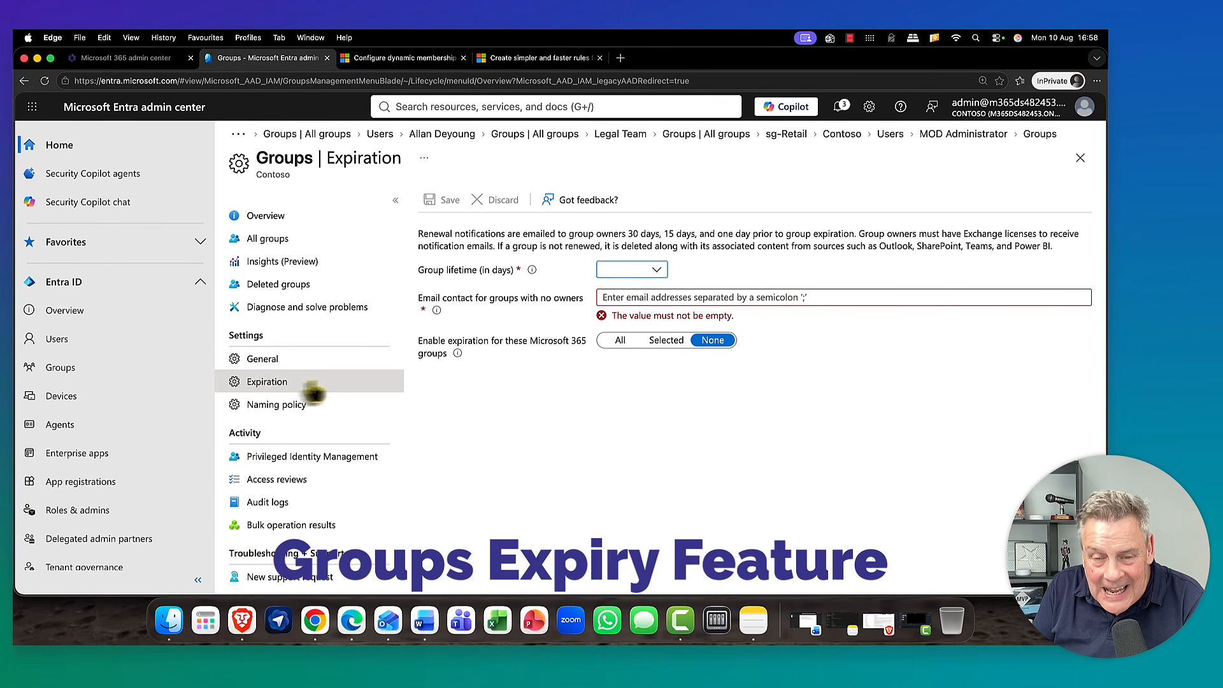
- In the group expiration settings, set the group lifetime to 180 days and enter the administrator's email as contact for groups without owners
left_click(656, 270)
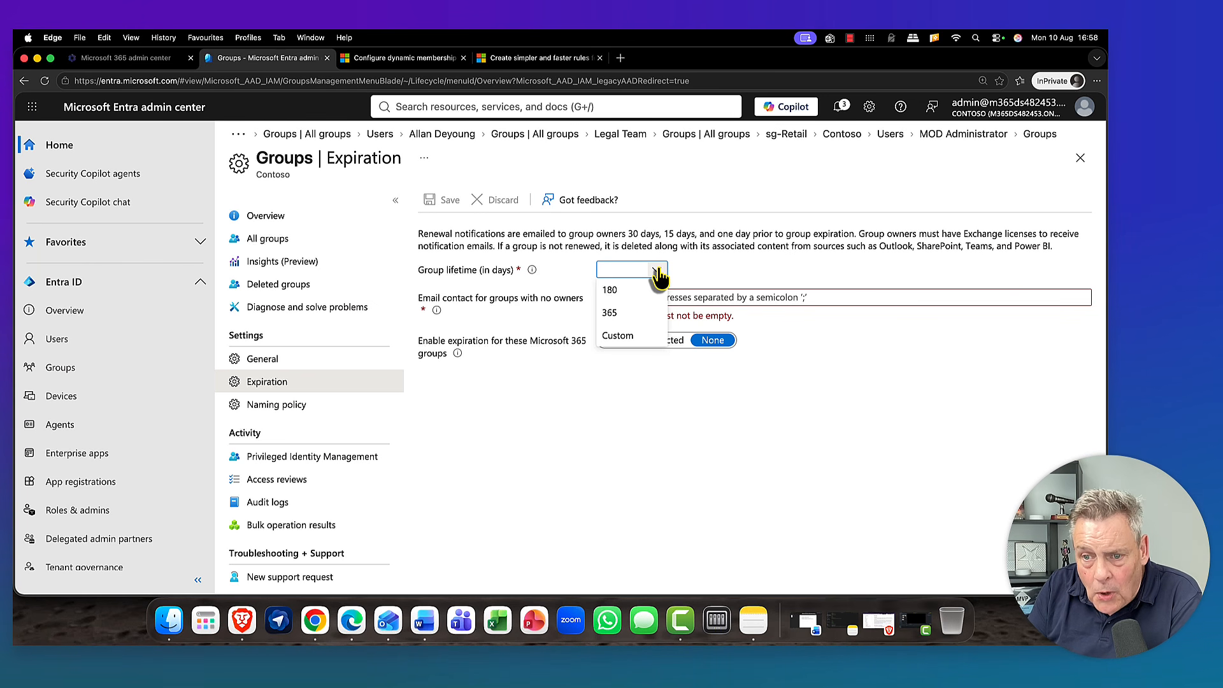
left_click(631, 292)
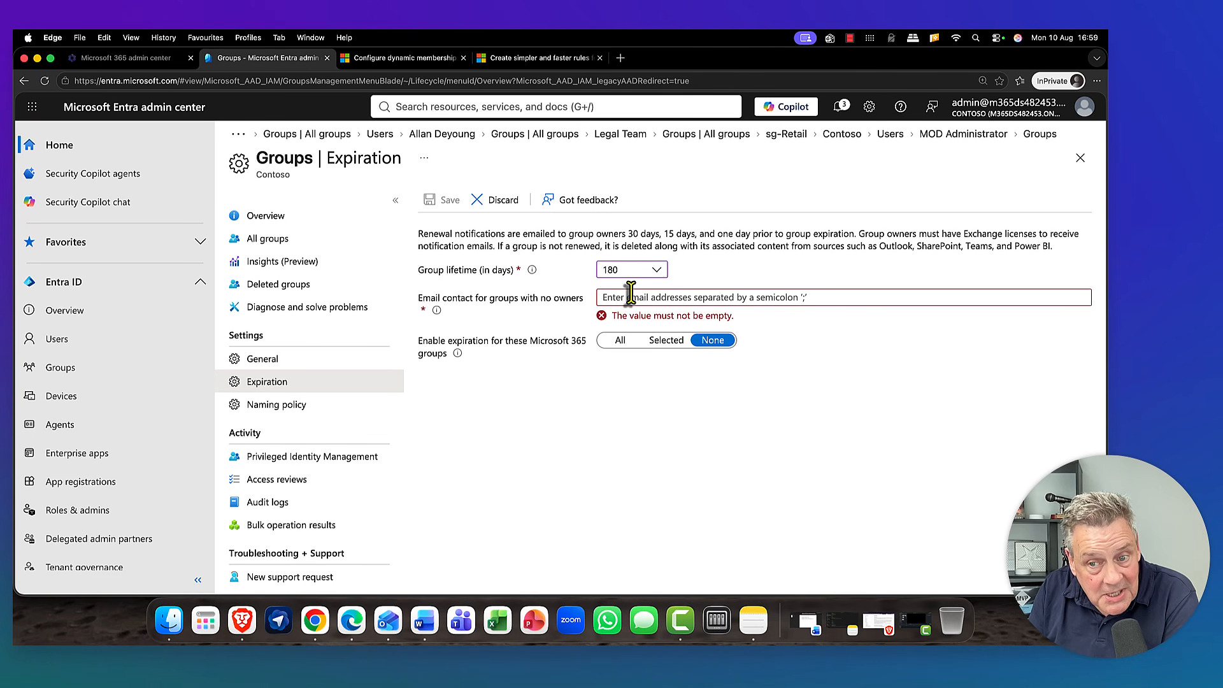
left_click(634, 296)
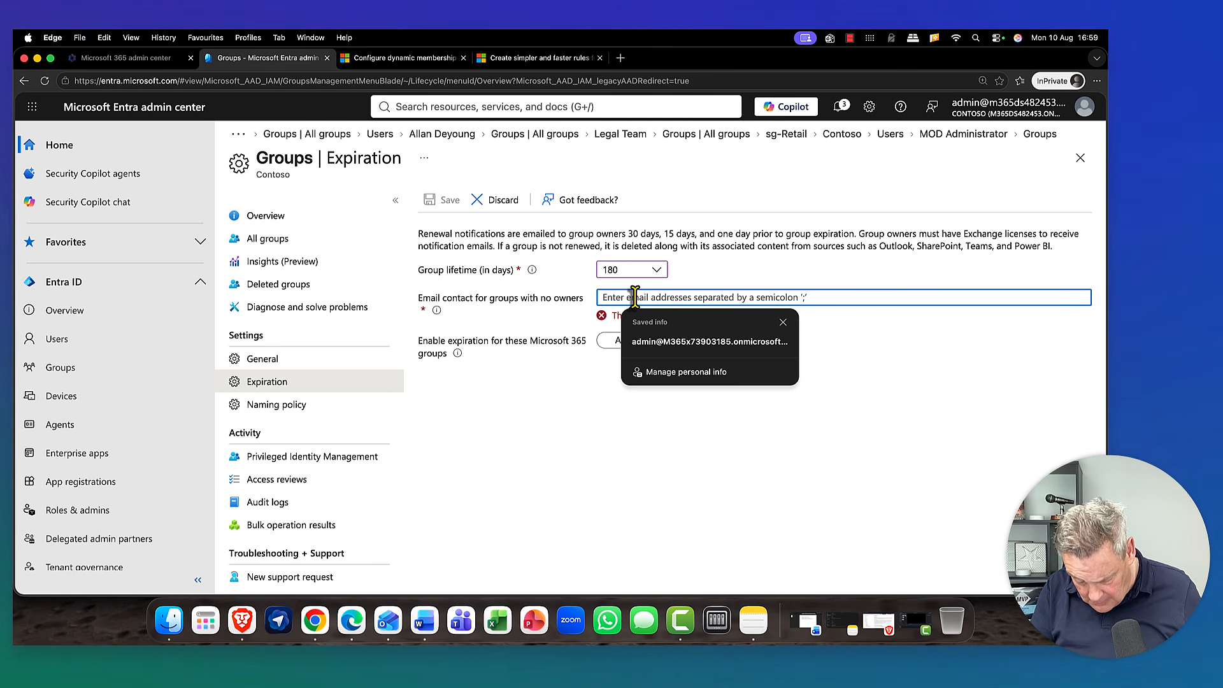
key("super+v")
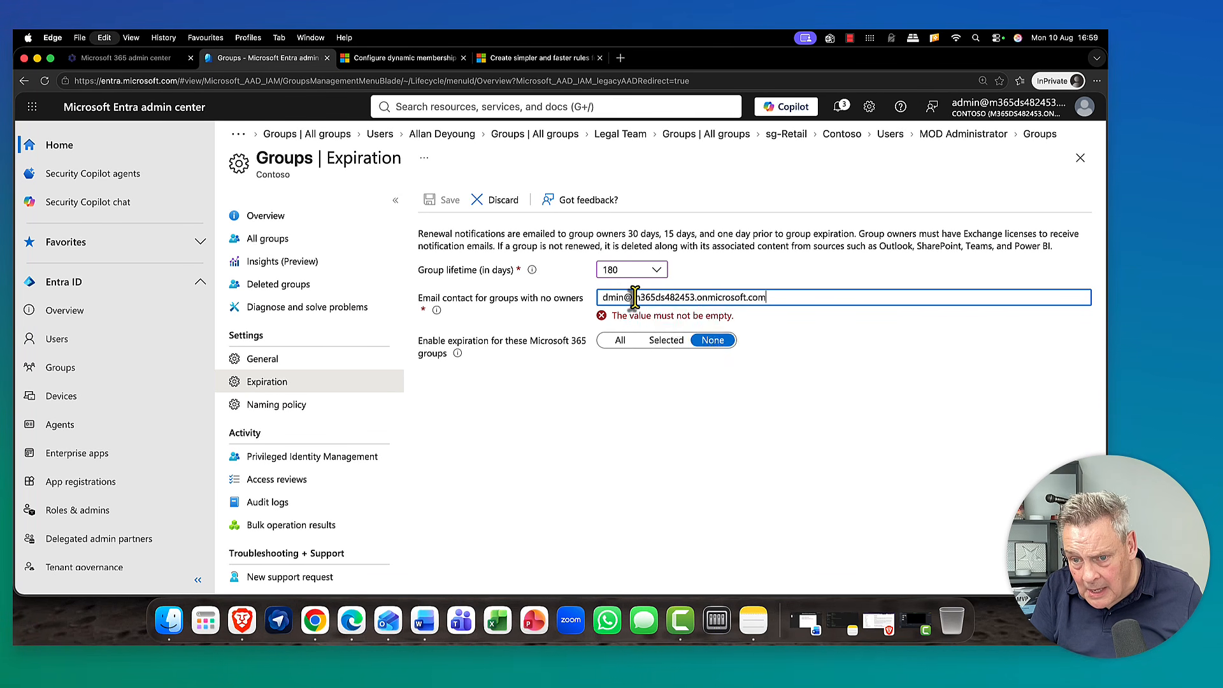
left_click(601, 297)
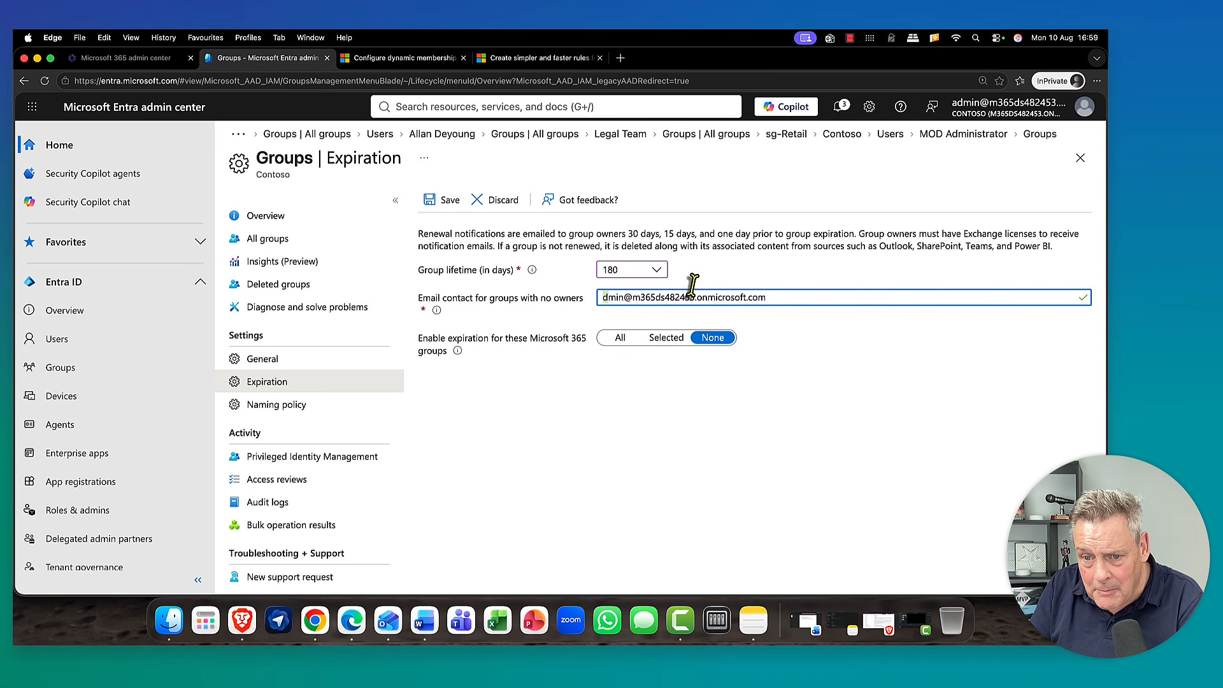
type("a")
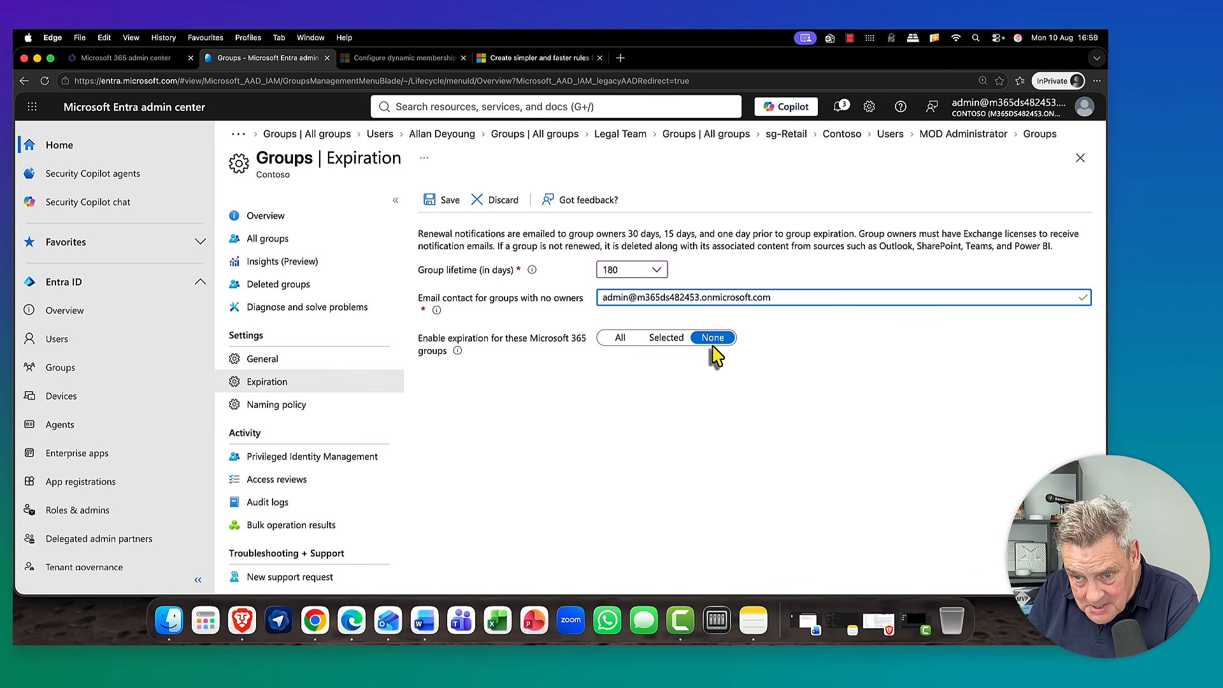
- Enable expiration for selected Microsoft 365 groups only, search for sales to add the U.S. Sales group, and save the expiration settings
left_click(633, 352)
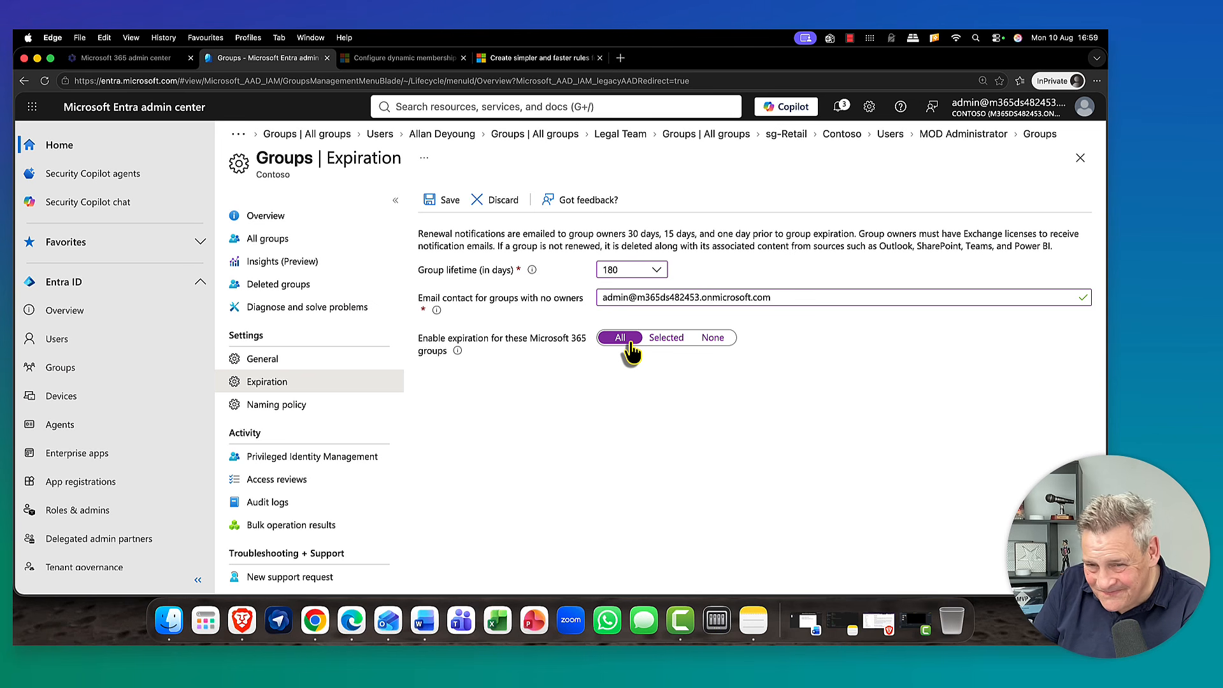
left_click(660, 350)
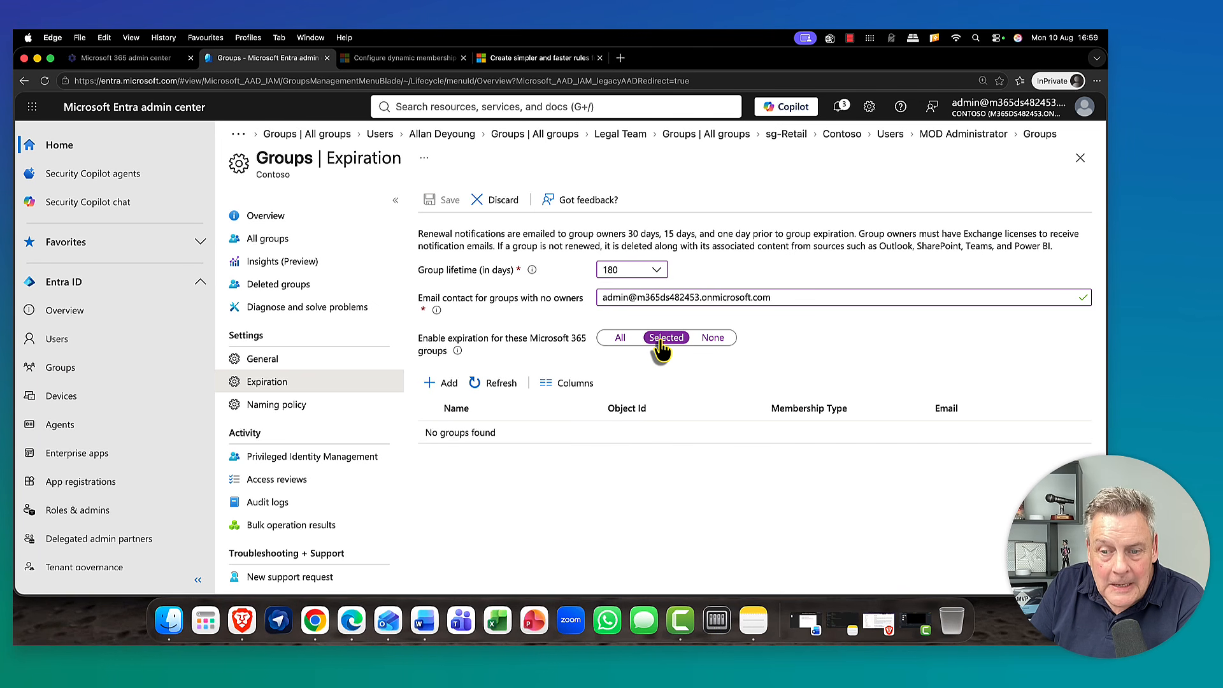
left_click(448, 384)
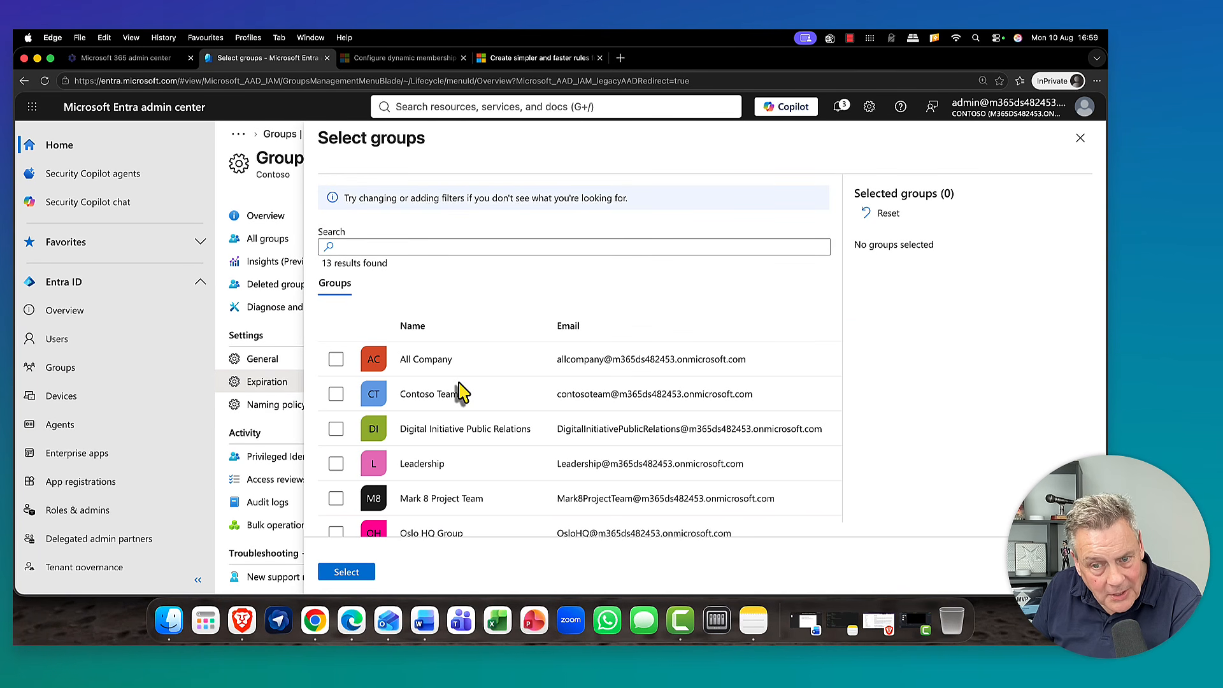
left_click(444, 248)
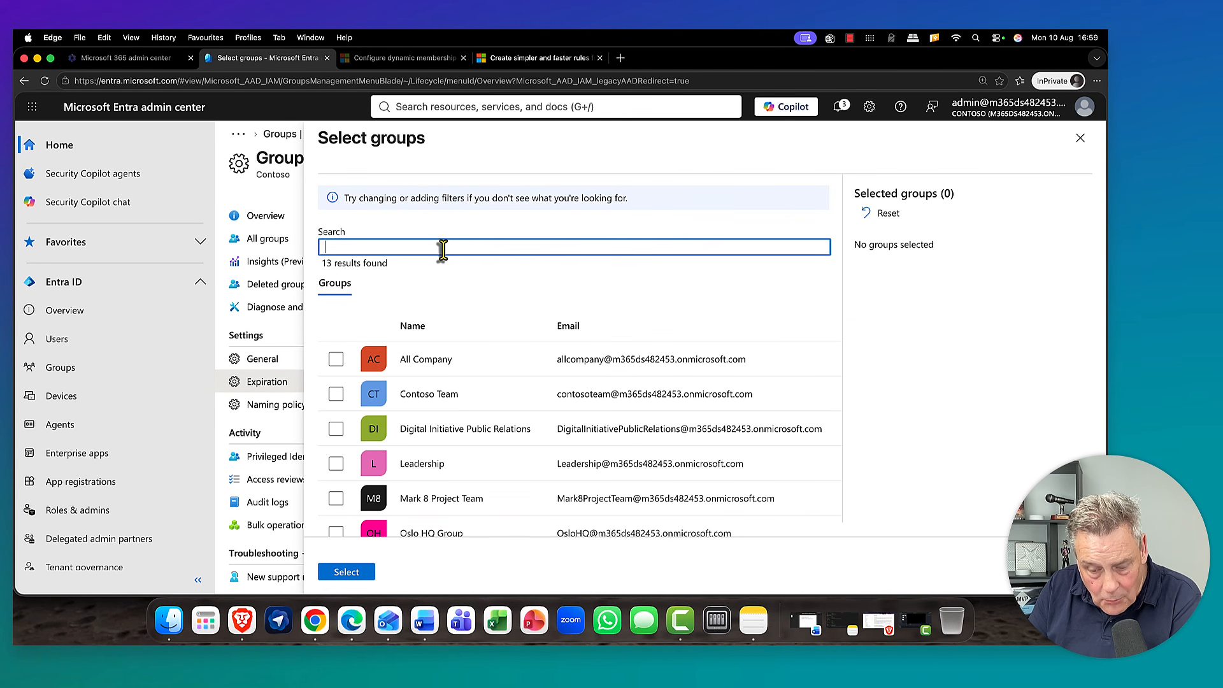
type("sales")
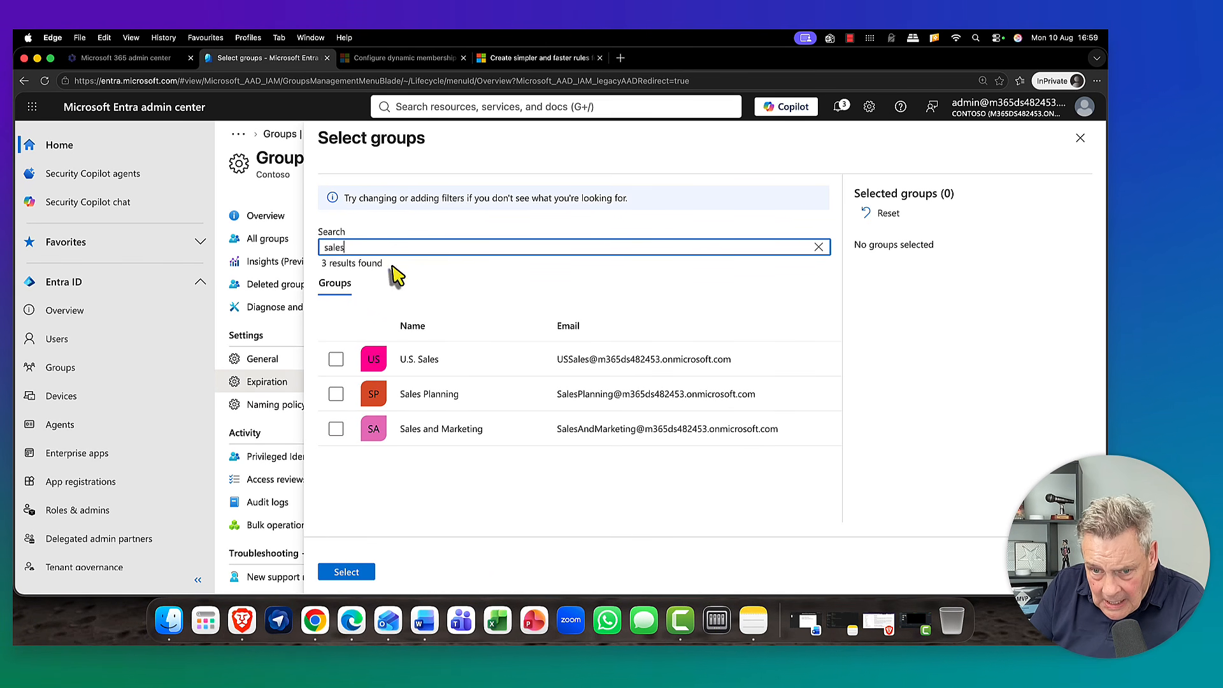
left_click(335, 359)
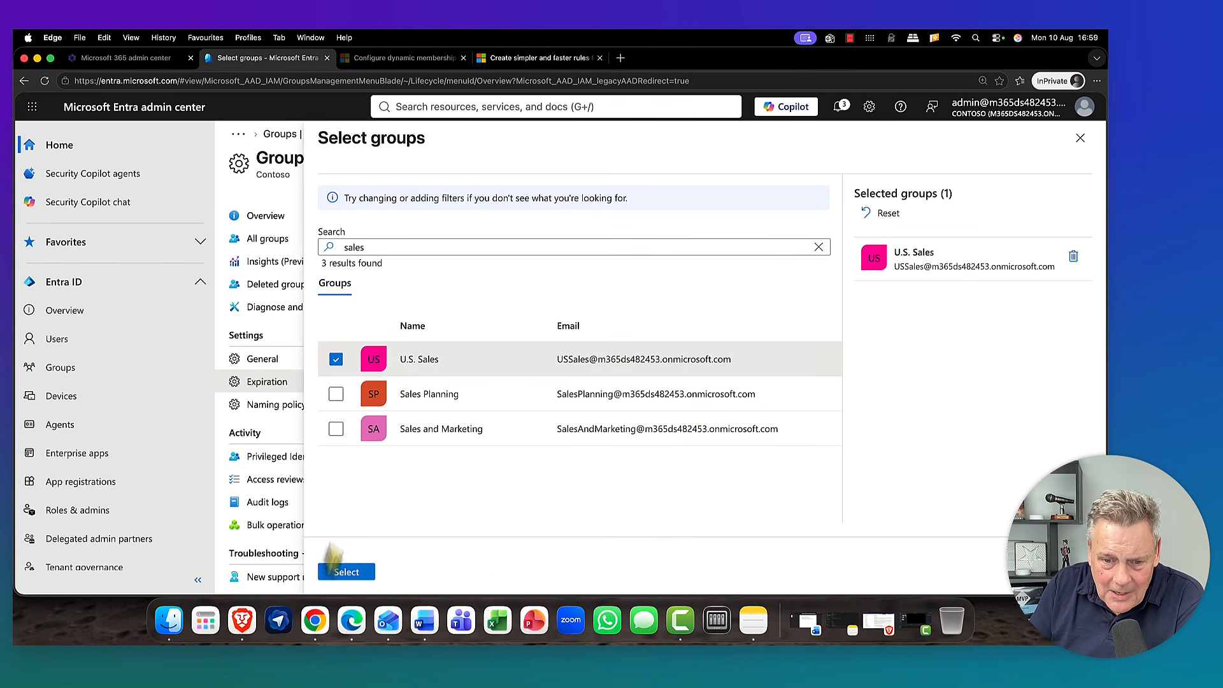
left_click(346, 572)
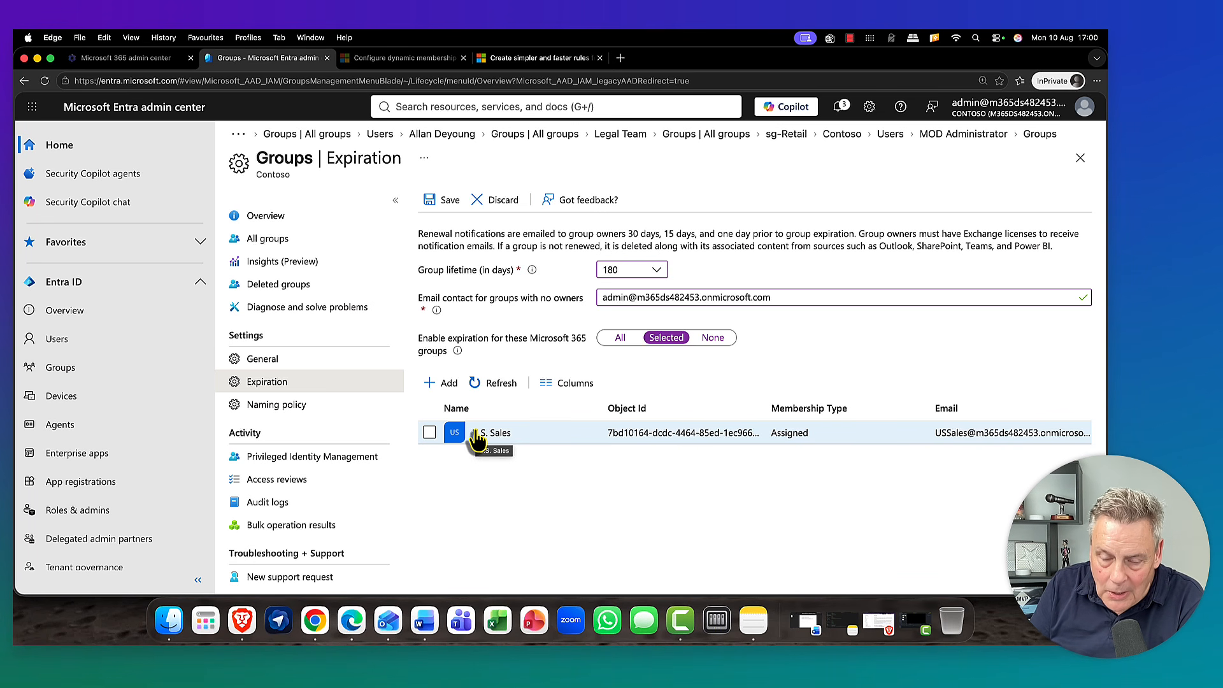
left_click(449, 201)
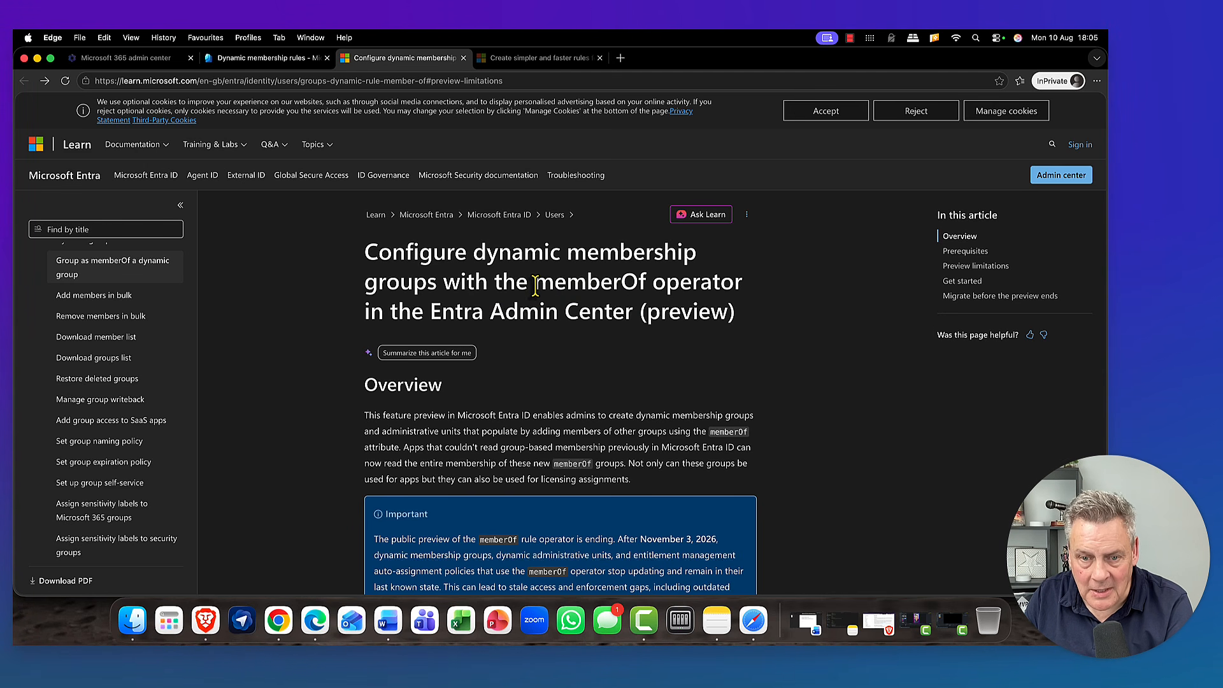
- Review the Microsoft Learn article on creating simpler, more efficient rules for dynamic membership groups from its beginning
left_click(536, 61)
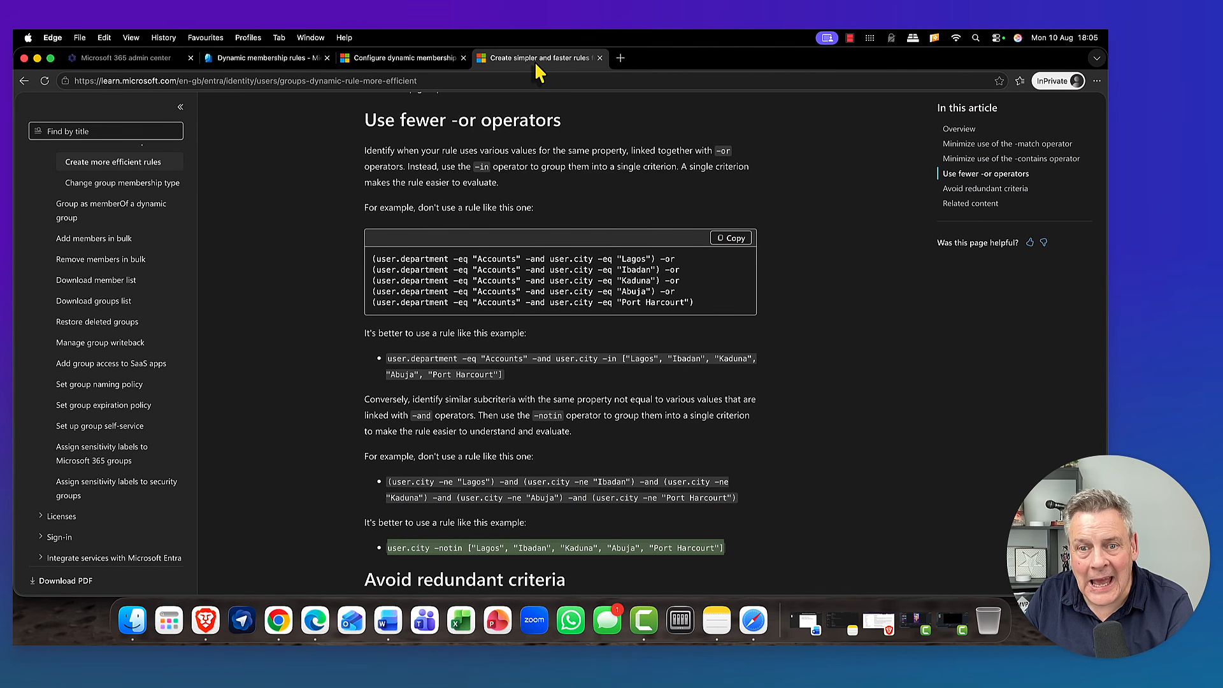
scroll(508, 274, "up", 20)
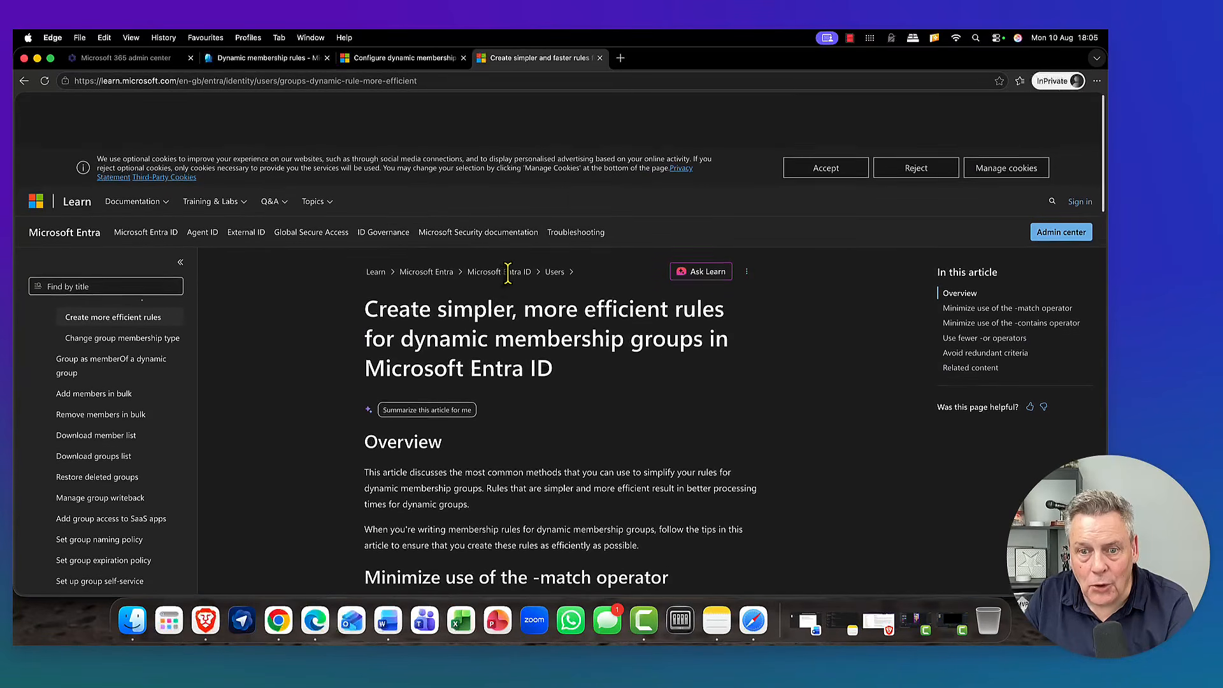